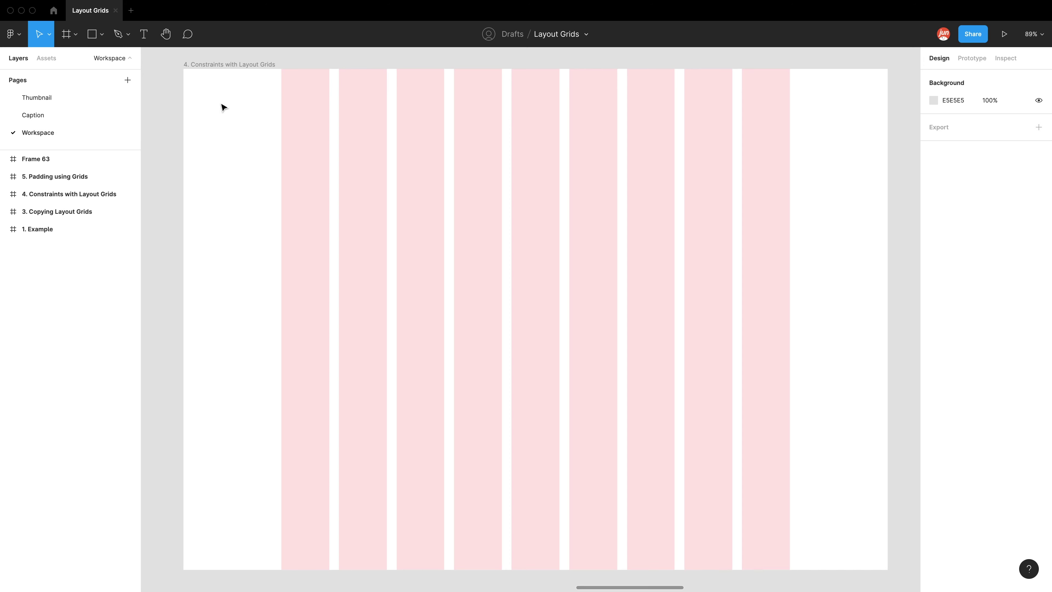
Switch the 4. Constraints with Layout Grids frame's column grid to Center type, 100px columns, 20px gutters.
click(243, 65)
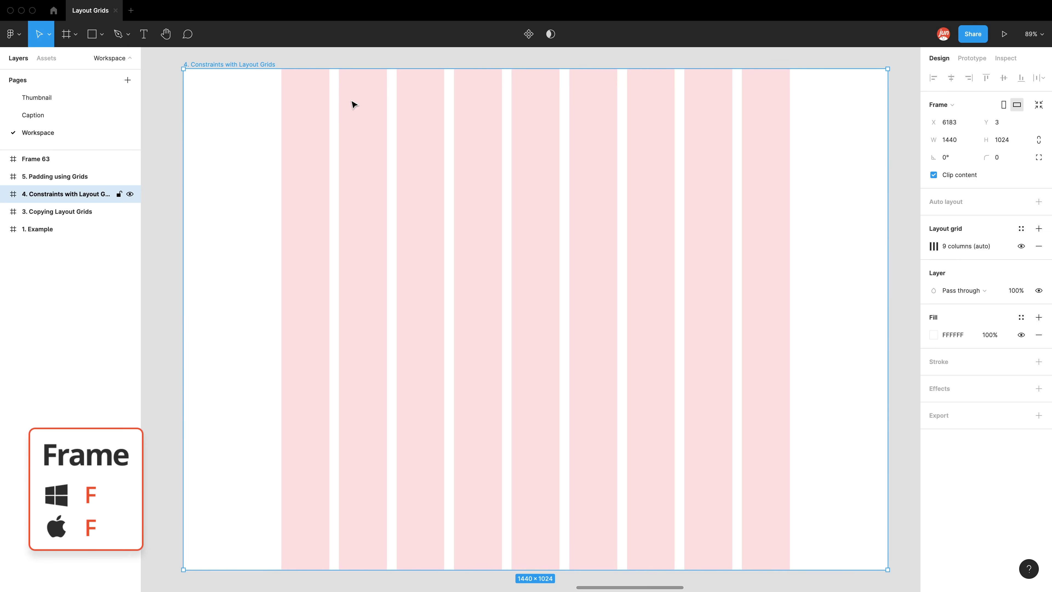
click(974, 106)
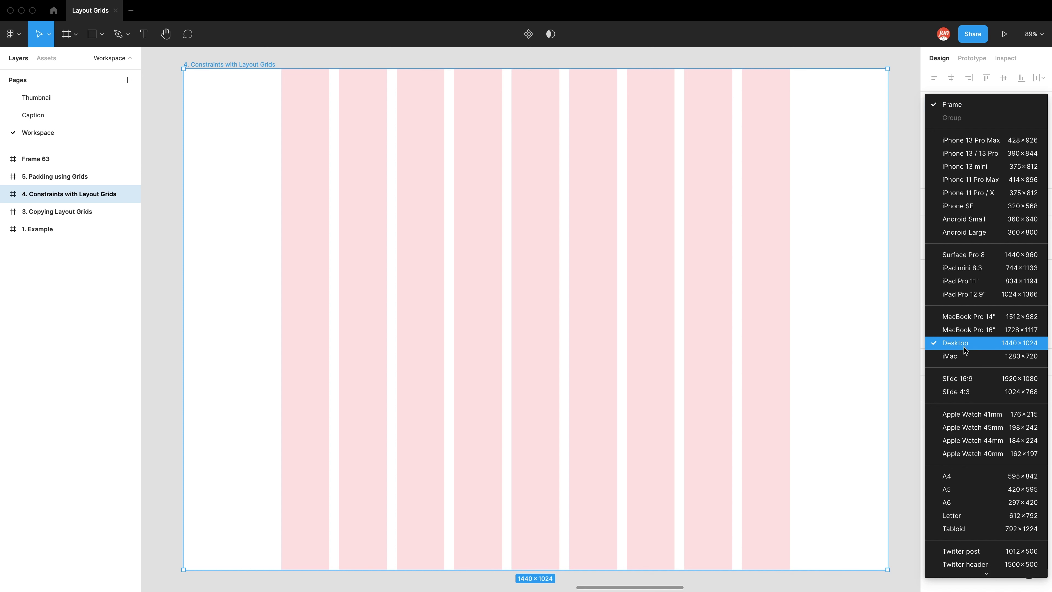
click(854, 330)
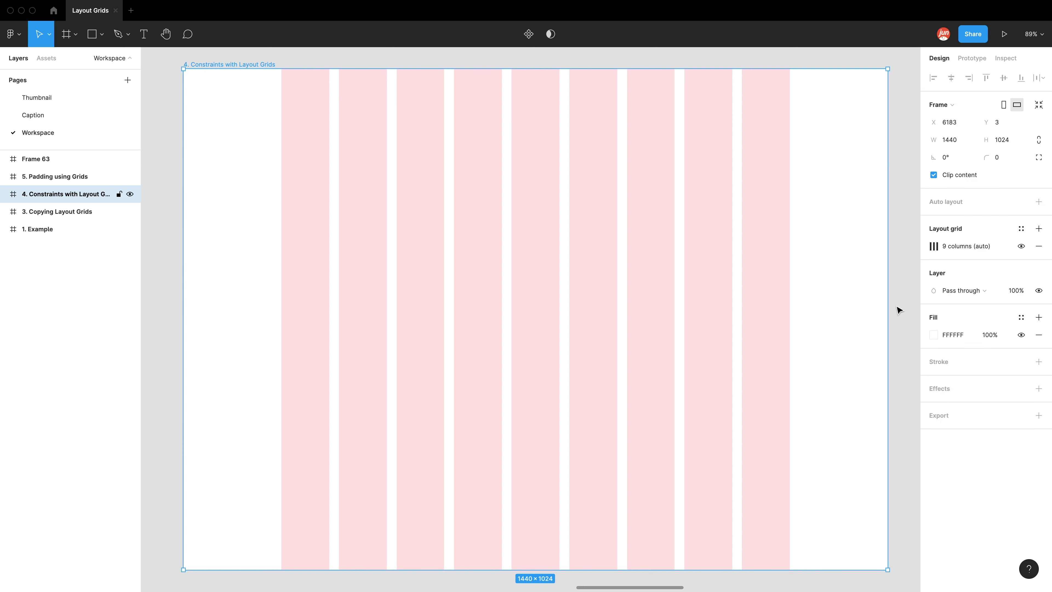
click(934, 247)
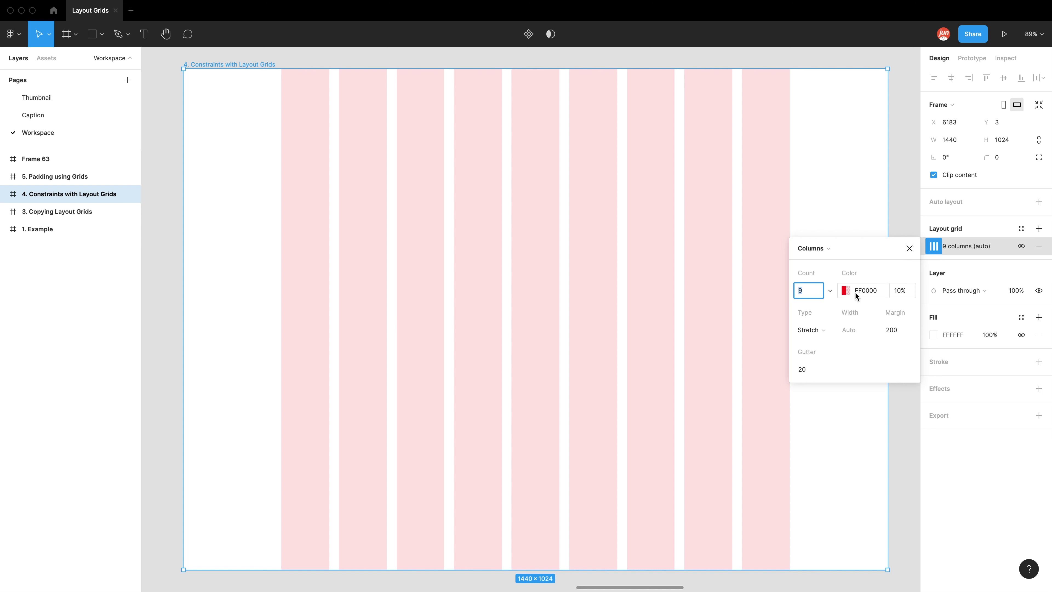
click(826, 333)
click(828, 320)
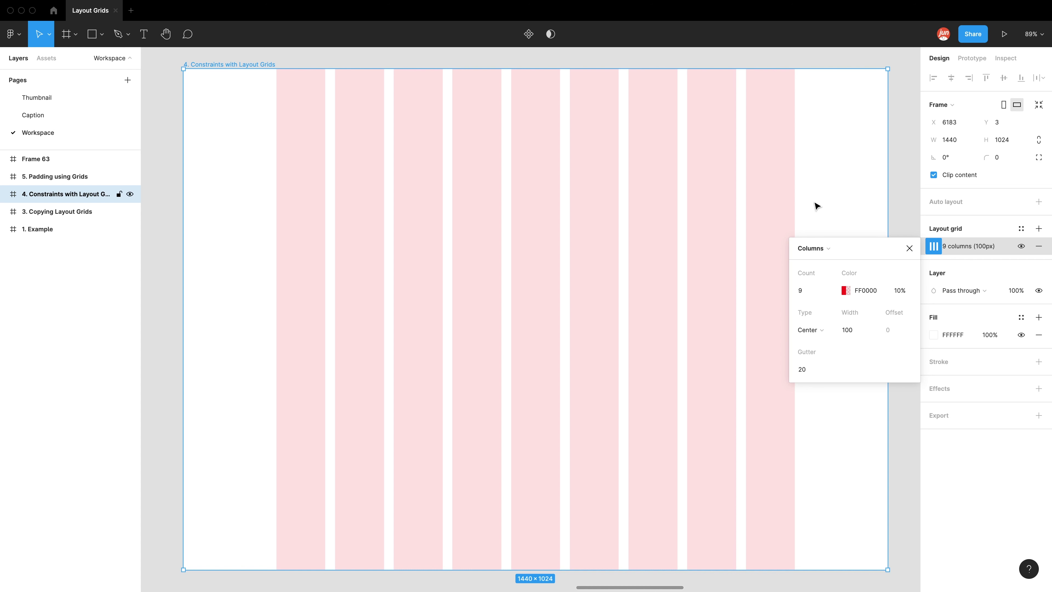
Draw Rectangle 35 in the frame and enlarge it to 229×223 over the middle columns.
click(93, 35)
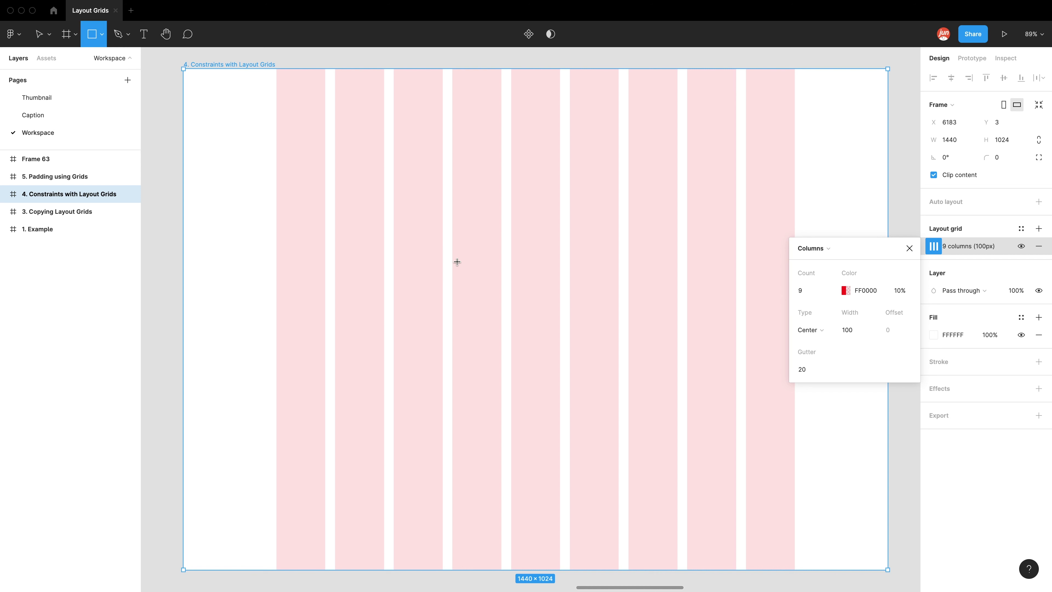
click(508, 313)
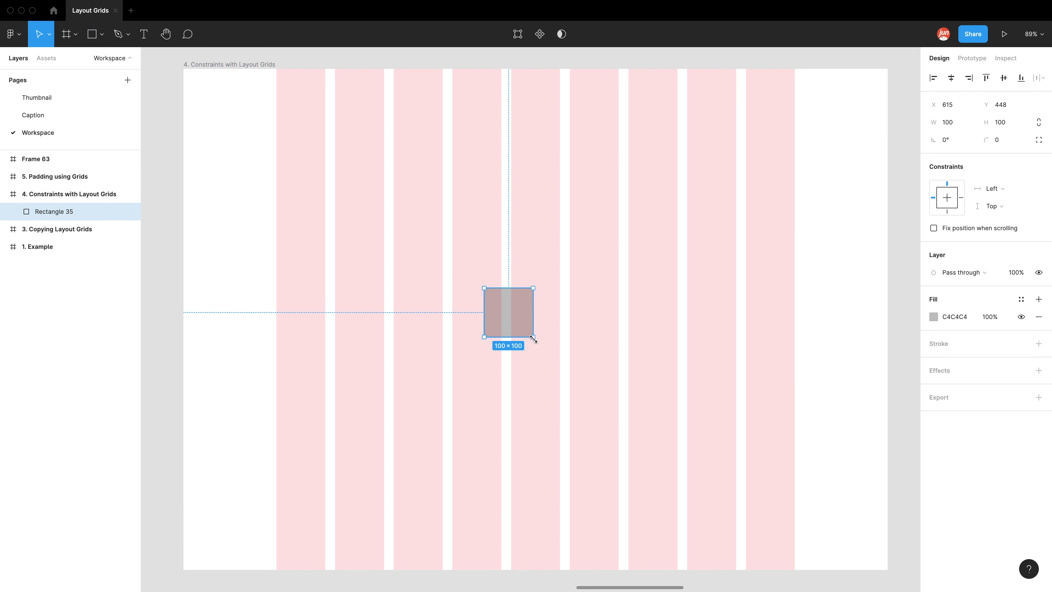
mouse_move(533, 338)
mouse_down()
mouse_move(596, 397)
mouse_move(547, 342)
mouse_up()
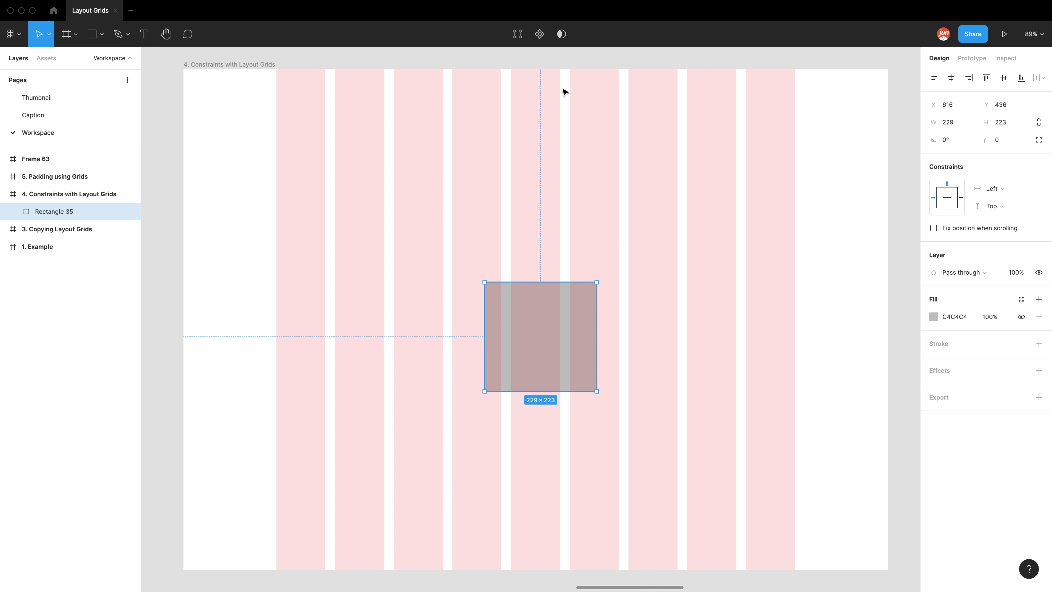
click(247, 66)
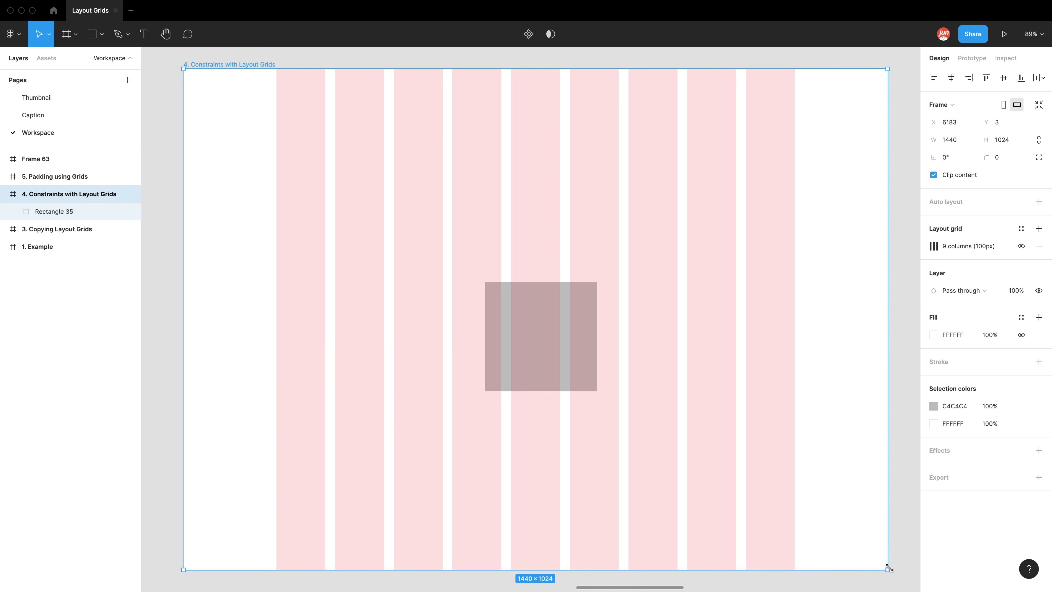
drag(880, 563, 617, 404)
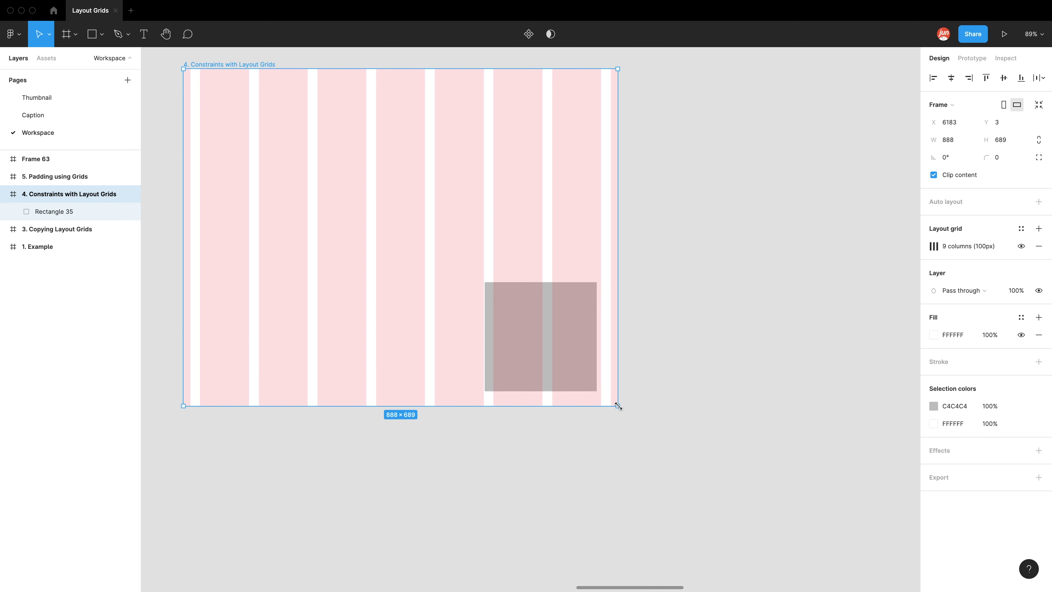
drag(617, 405, 848, 531)
click(941, 104)
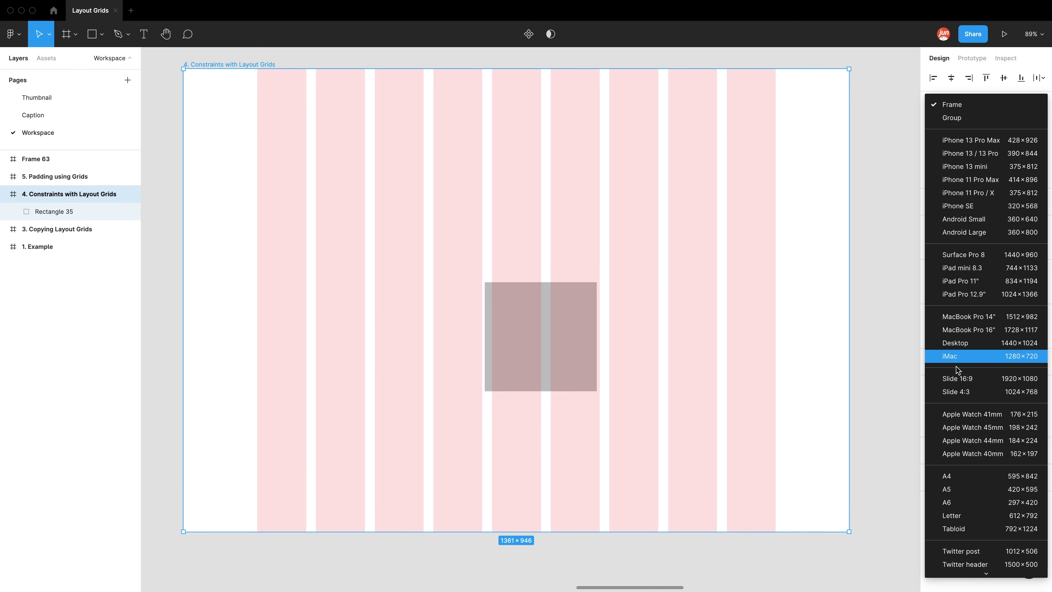
click(958, 345)
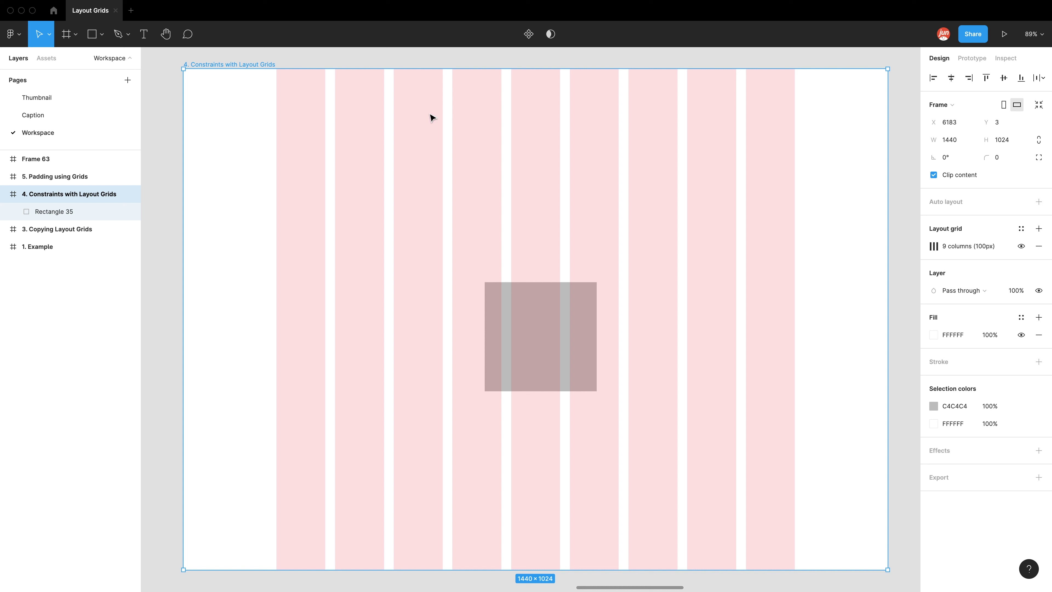
Change the column grid type back to Stretch, then select Rectangle 35.
click(933, 248)
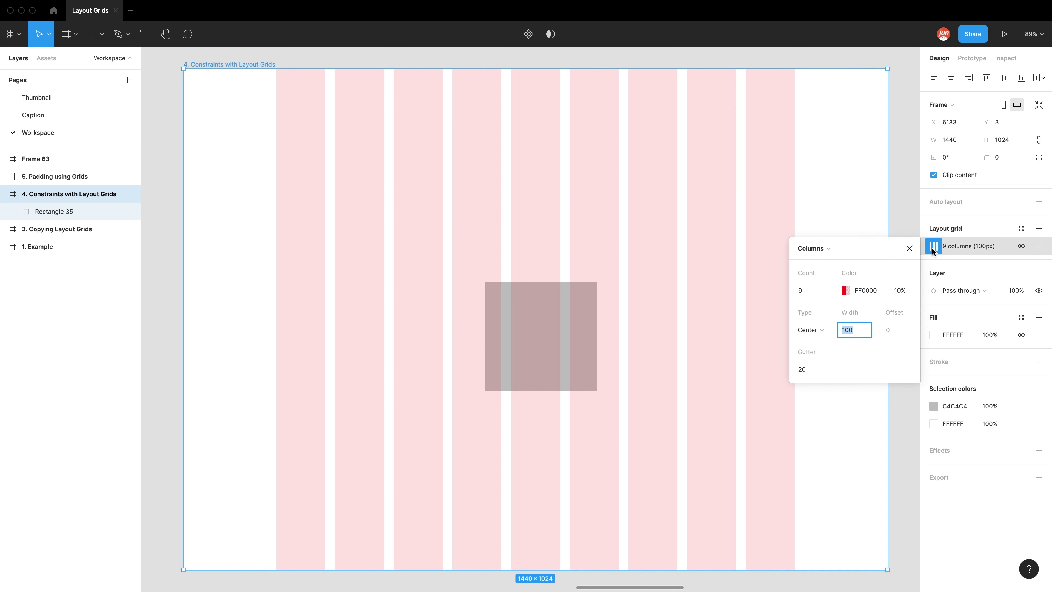
click(827, 333)
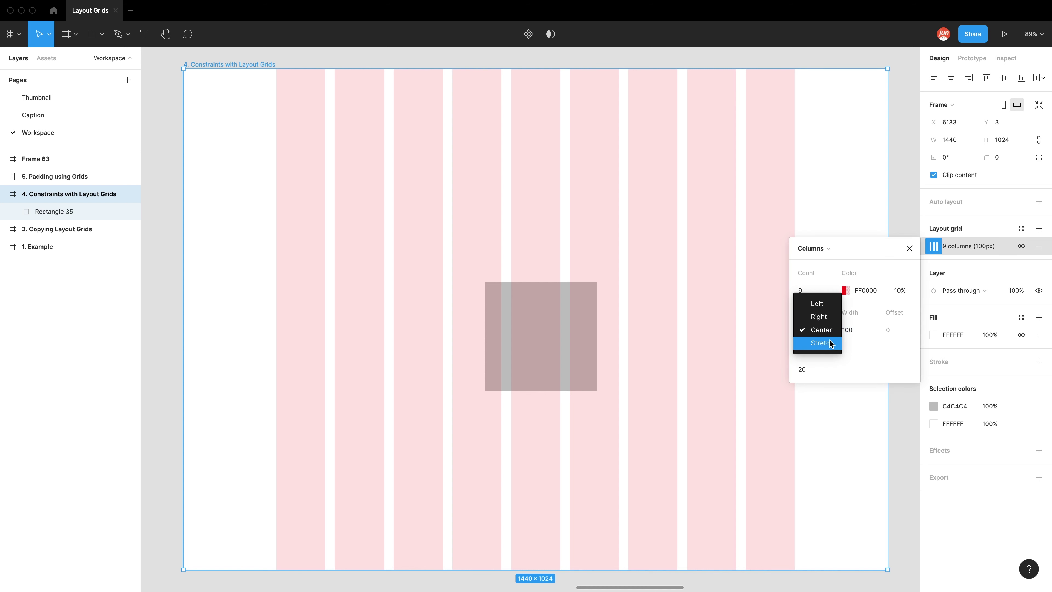
click(829, 342)
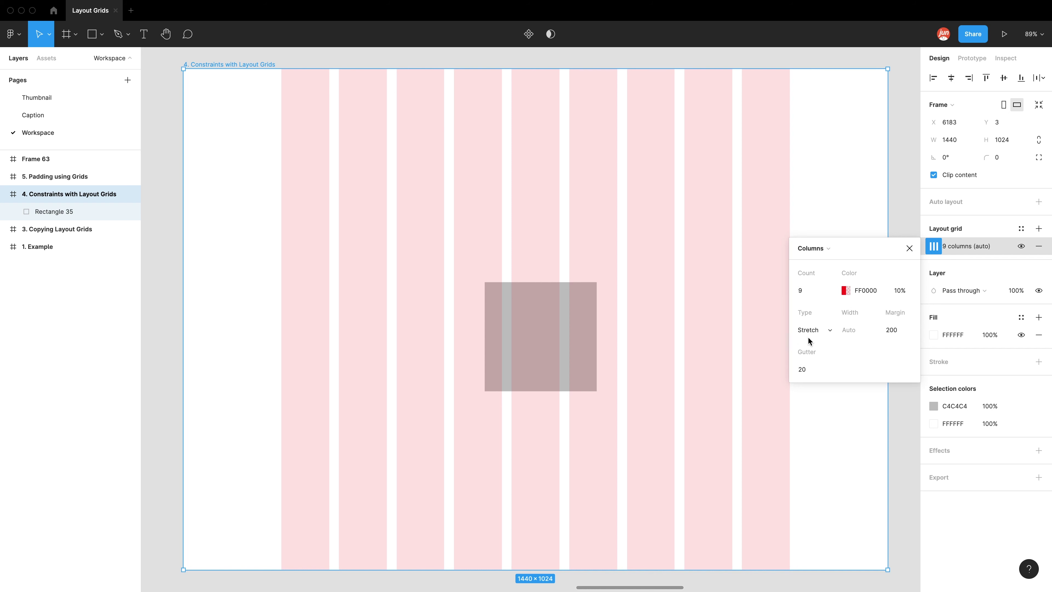
click(590, 338)
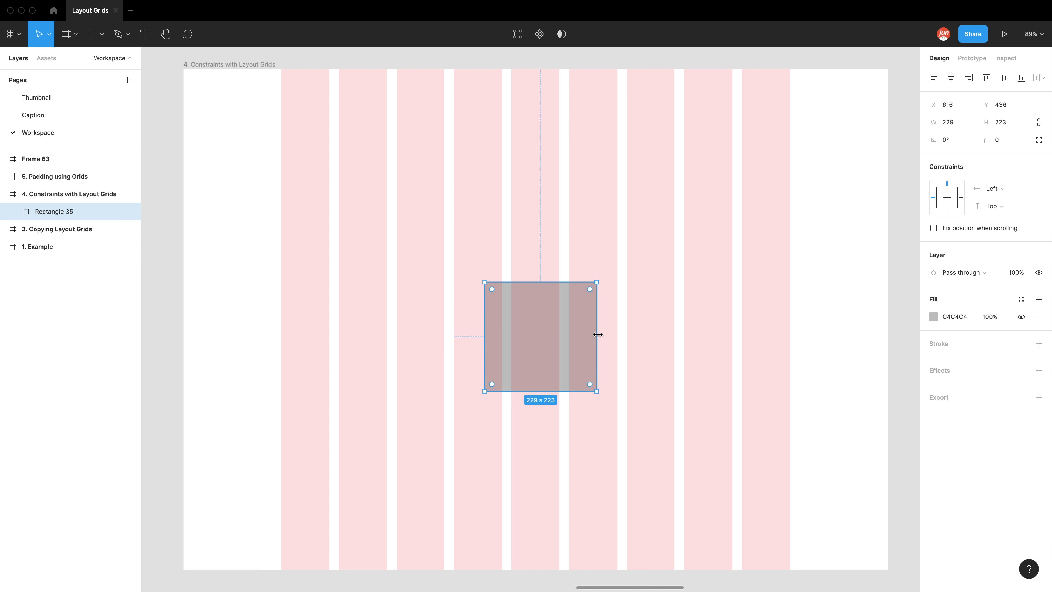
Keep Rectangle 35's horizontal constraint at Left and move it to X 318, Y 400.
click(996, 191)
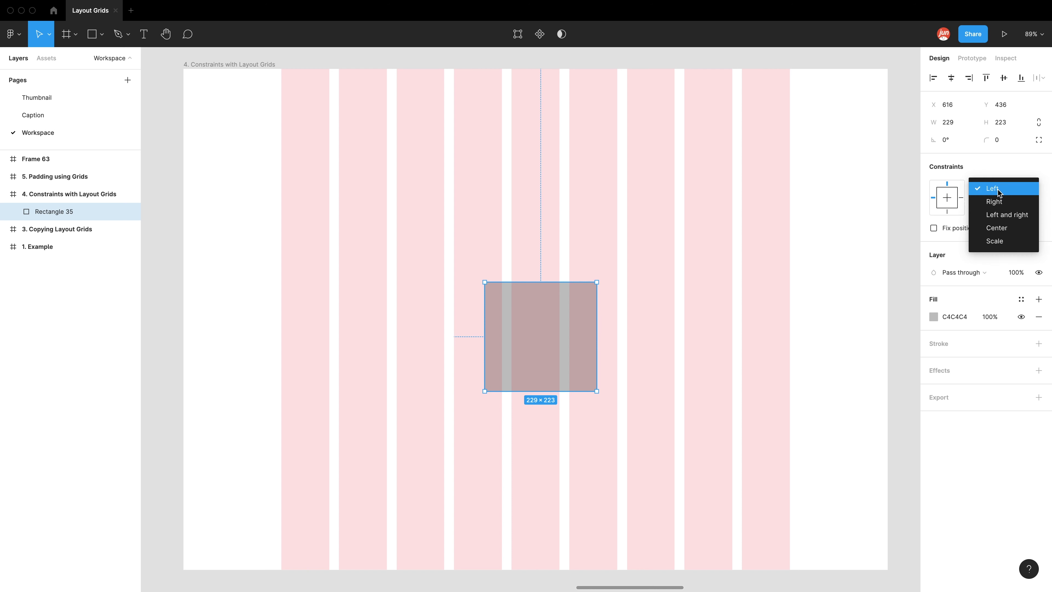
click(976, 177)
click(962, 198)
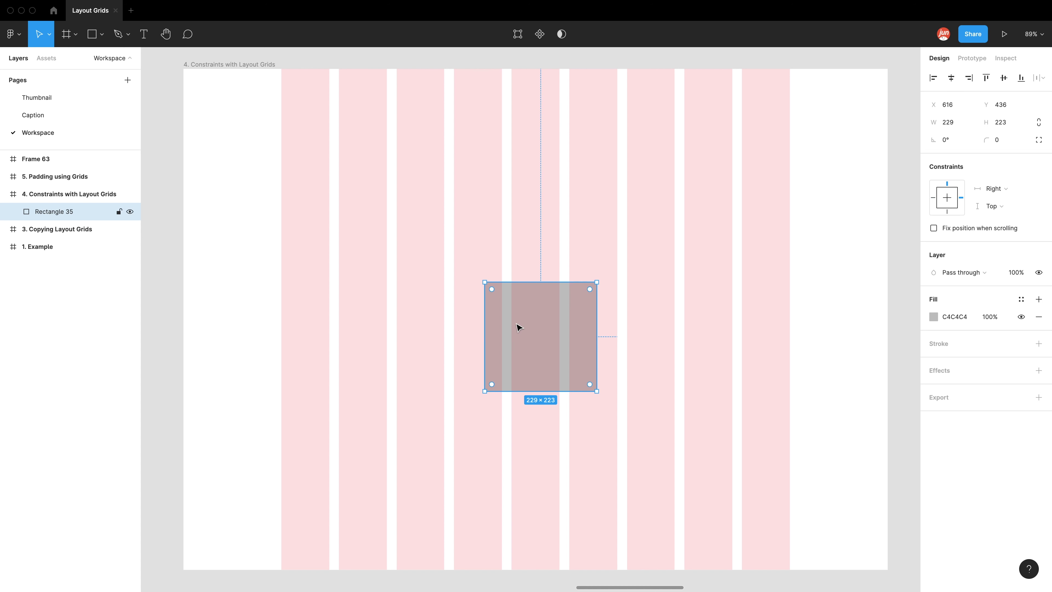
click(933, 198)
drag(504, 334, 370, 307)
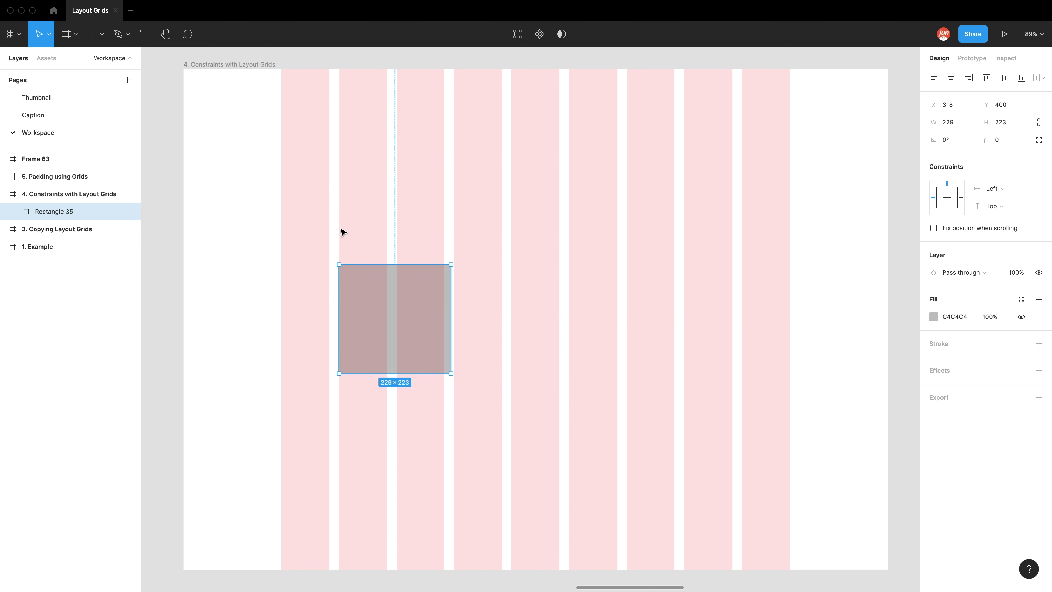
Narrow the frame slightly, then shift Rectangle 35 right along the columns.
click(262, 70)
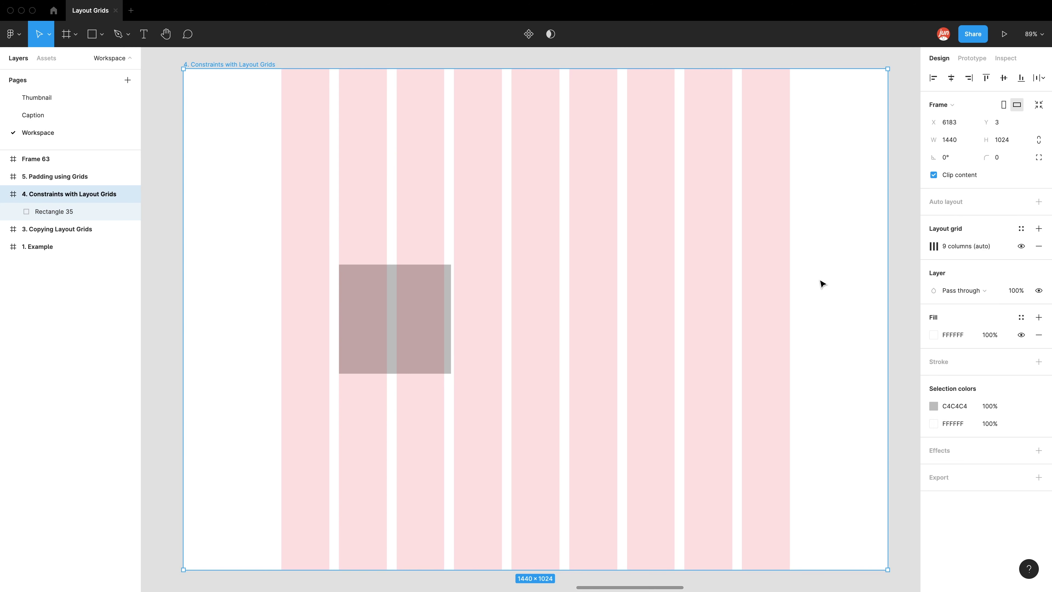
mouse_move(876, 290)
mouse_down()
mouse_move(699, 286)
mouse_move(882, 280)
mouse_up()
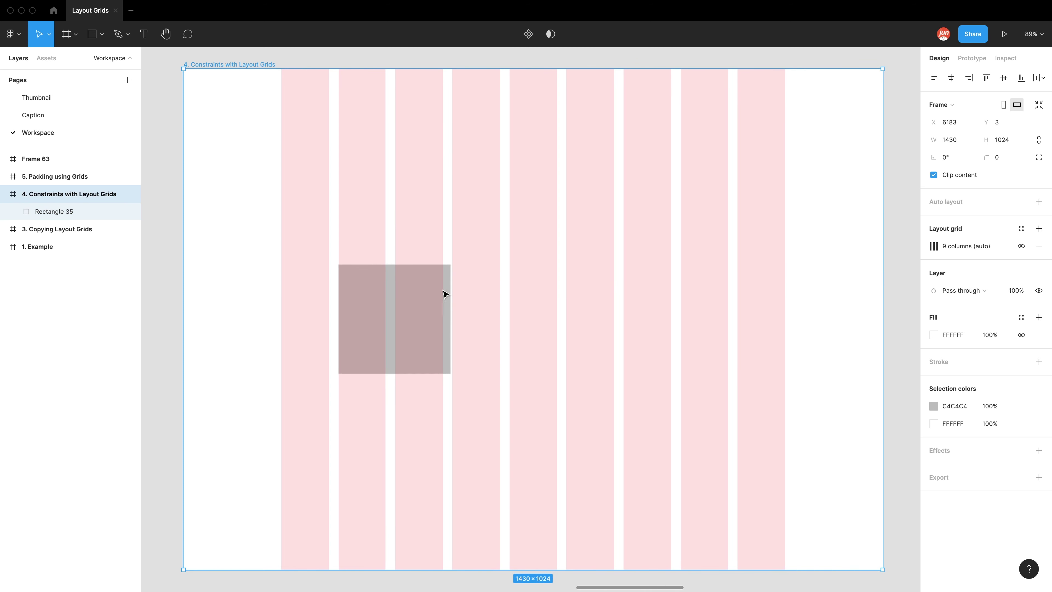
click(399, 301)
mouse_move(399, 301)
mouse_down()
mouse_move(446, 301)
mouse_move(419, 300)
mouse_up()
Constrain Rectangle 35 Right, narrow the frame to 1402 wide, and widen the rectangle to 207×223.
click(961, 198)
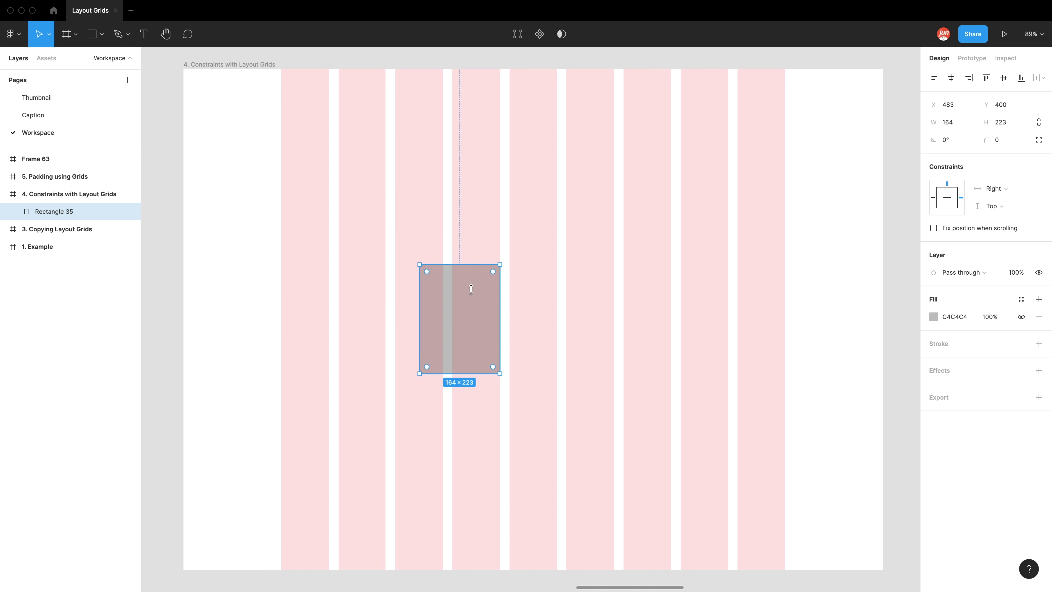
click(218, 64)
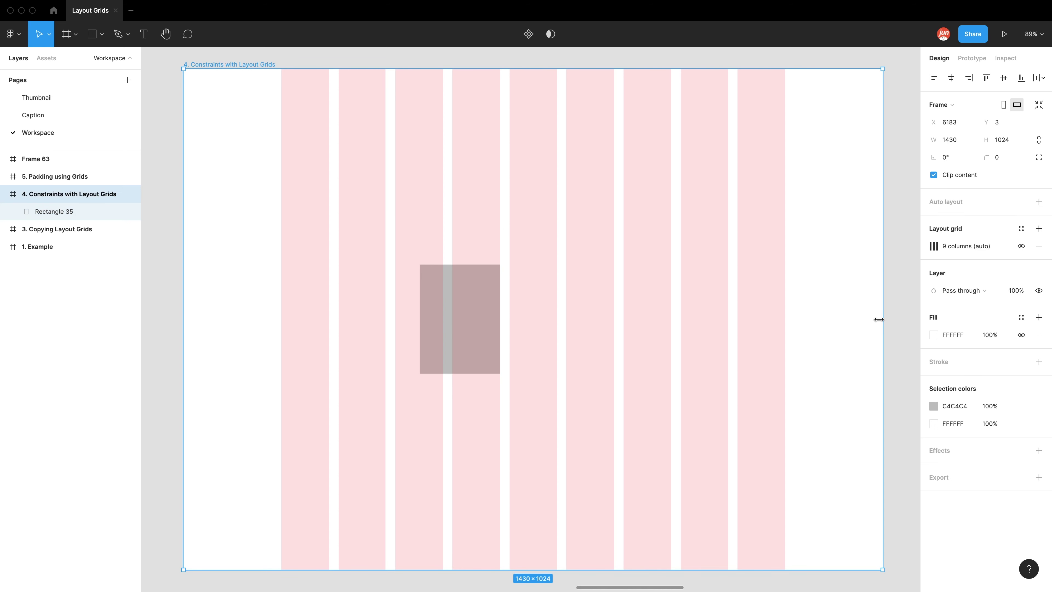
mouse_move(878, 320)
mouse_down()
mouse_move(786, 322)
mouse_move(869, 322)
mouse_up()
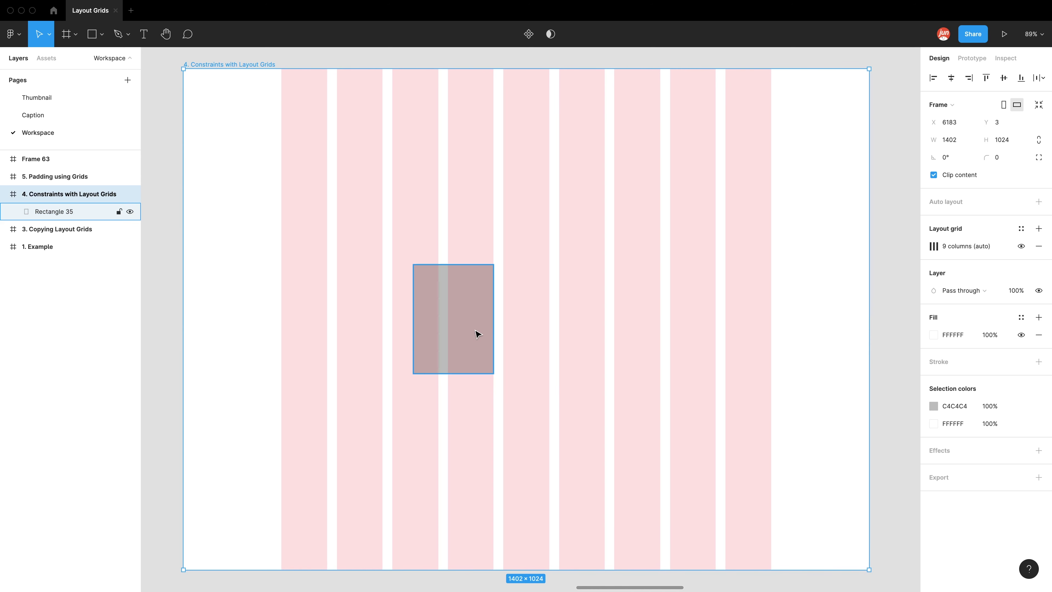
click(419, 316)
drag(412, 310, 393, 309)
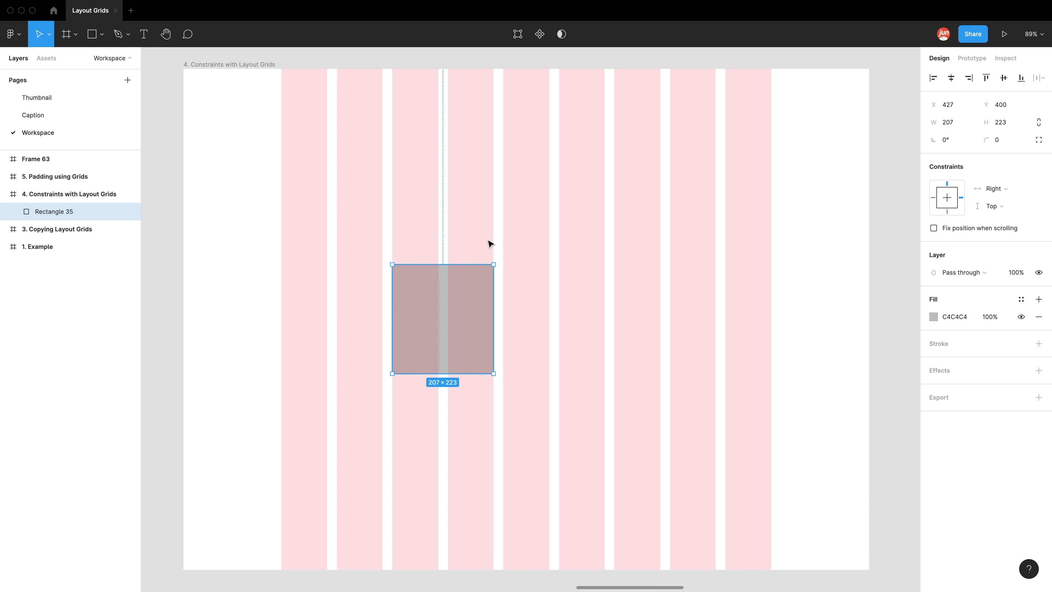
Give Rectangle 35 a Left and right constraint, test at 1119 px, then restore Desktop 1440×1024.
click(995, 189)
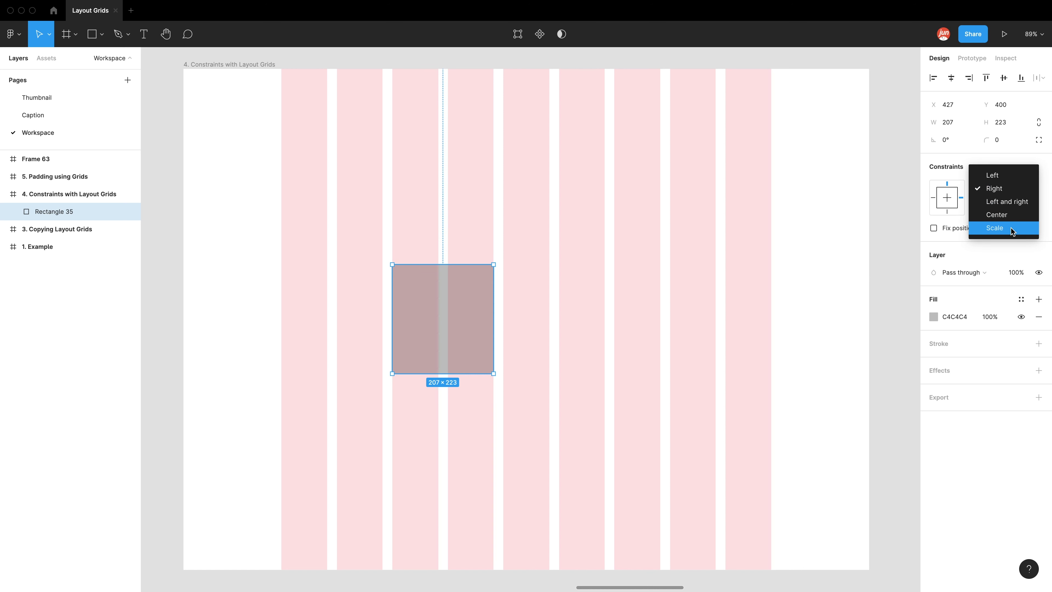
click(1016, 207)
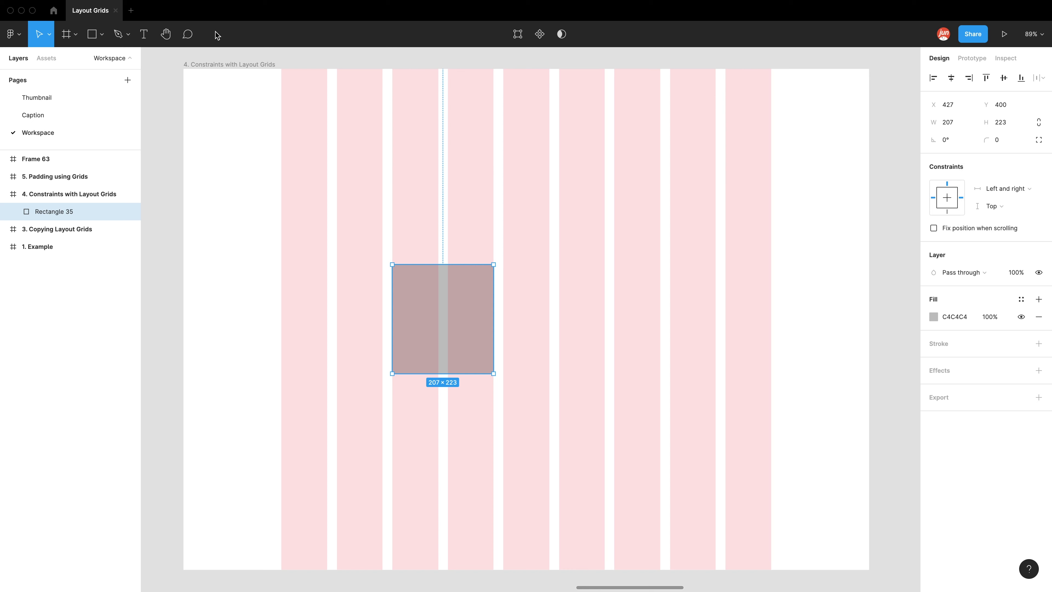
click(214, 66)
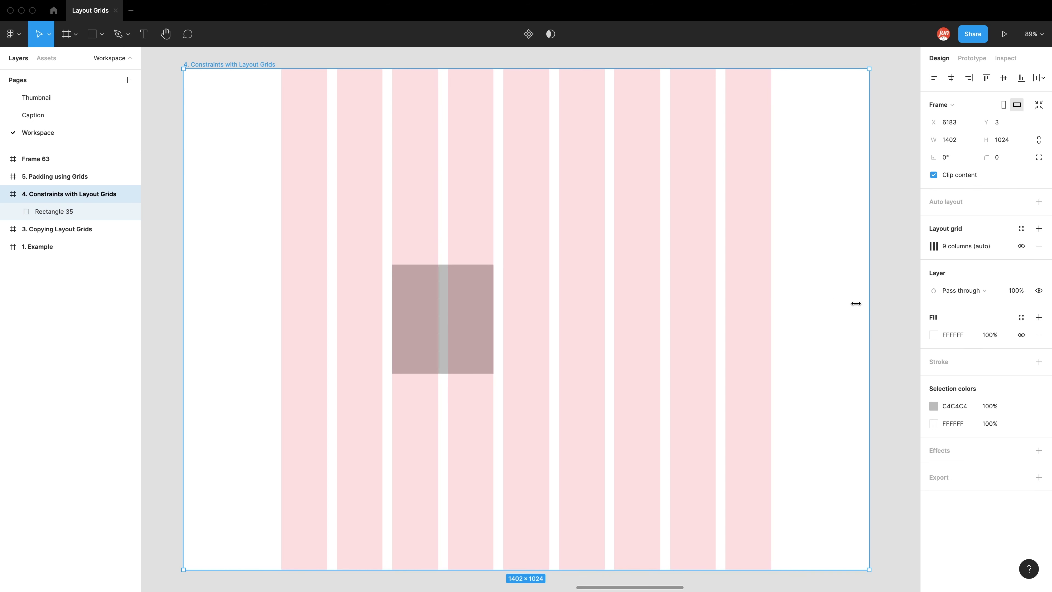
drag(855, 303, 717, 302)
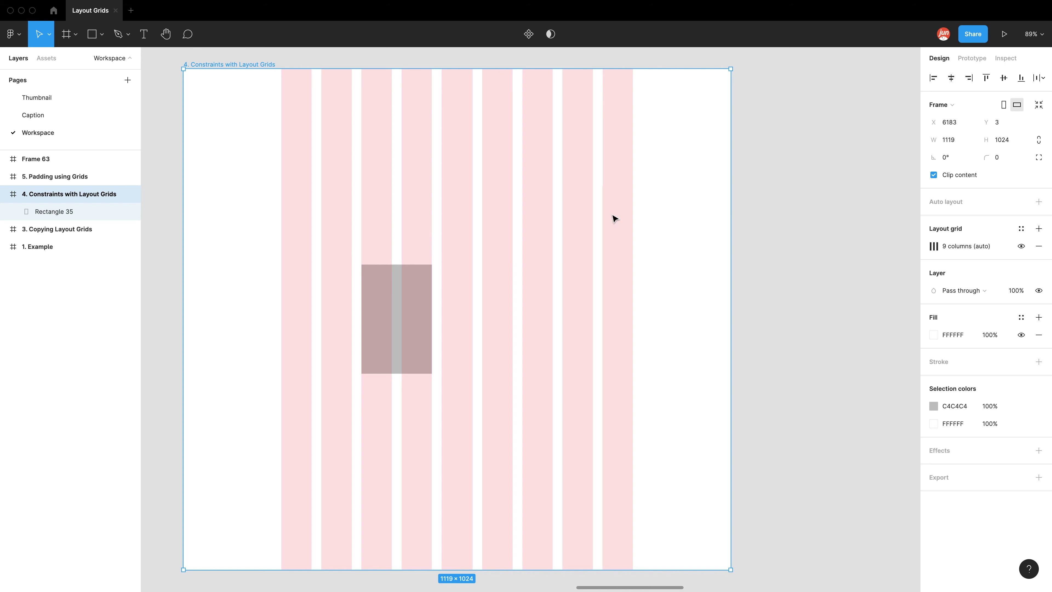
click(937, 105)
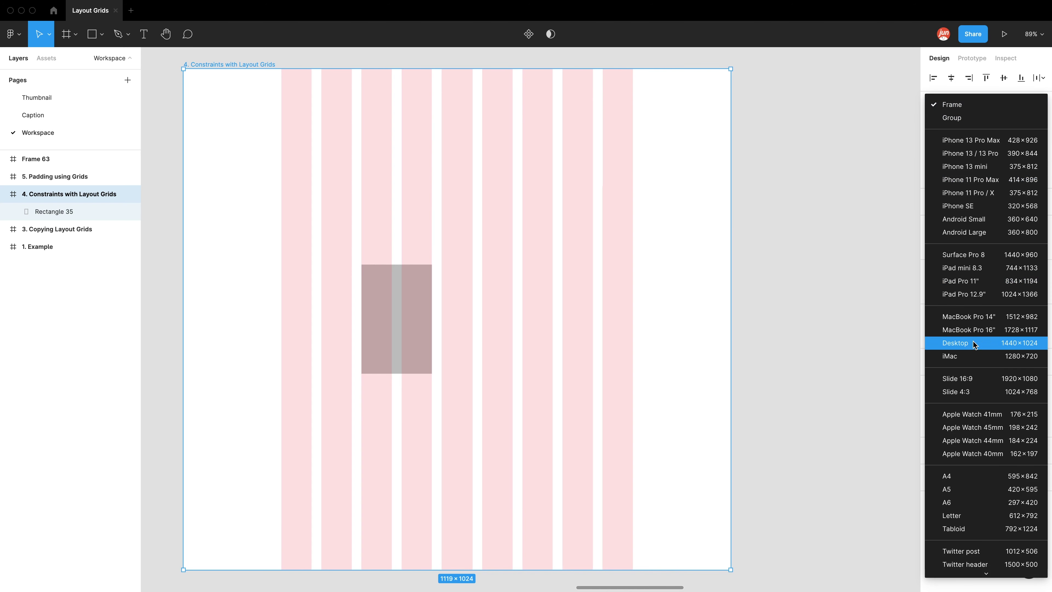
click(973, 343)
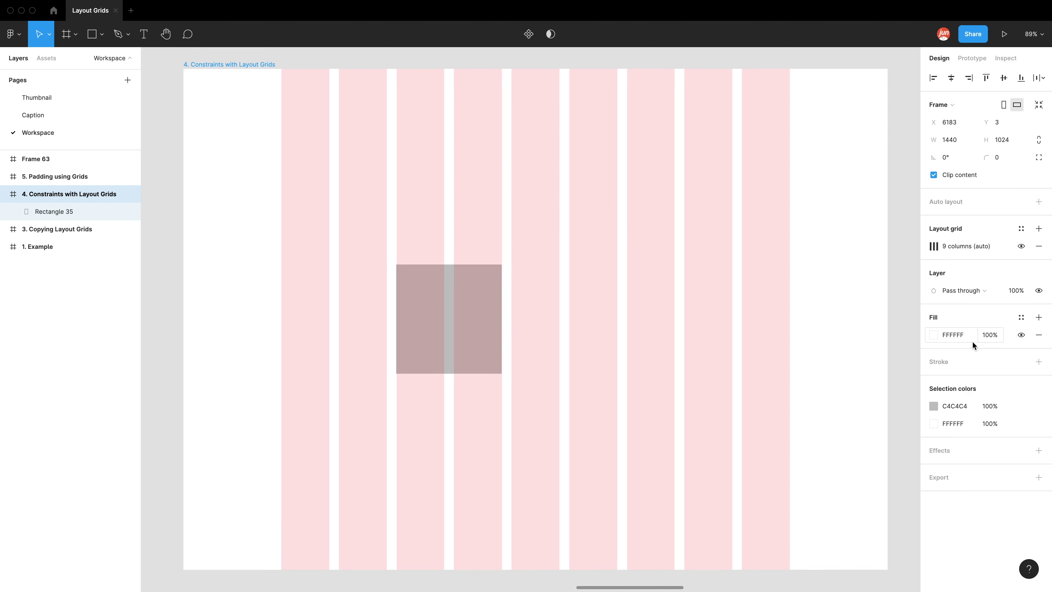
Set Rectangle 35's horizontal constraint to Scale and narrow the frame to 981 px to test it.
click(499, 300)
click(1003, 192)
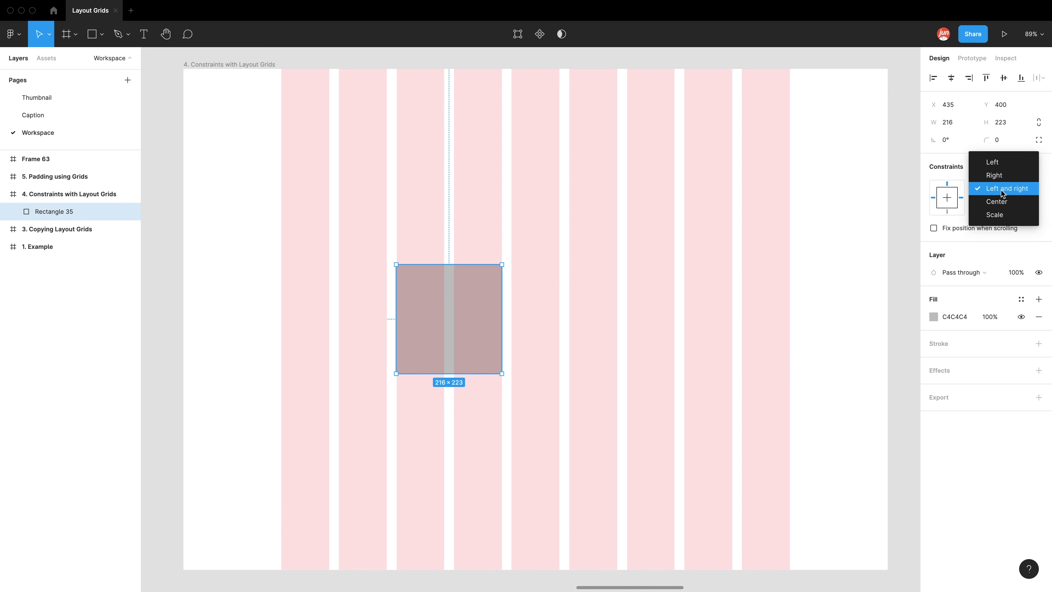
click(995, 215)
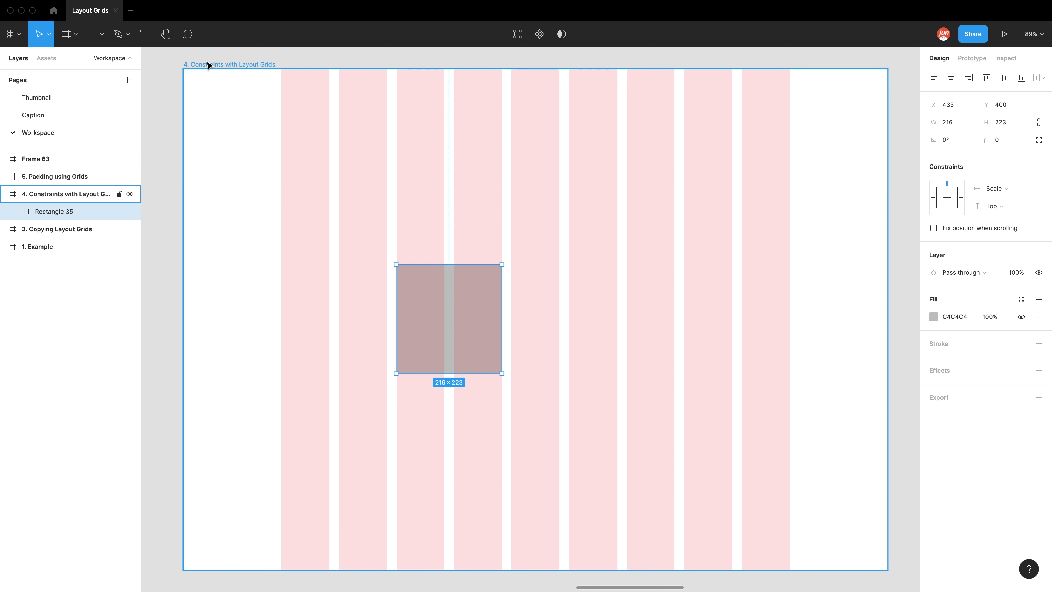
key(Escape)
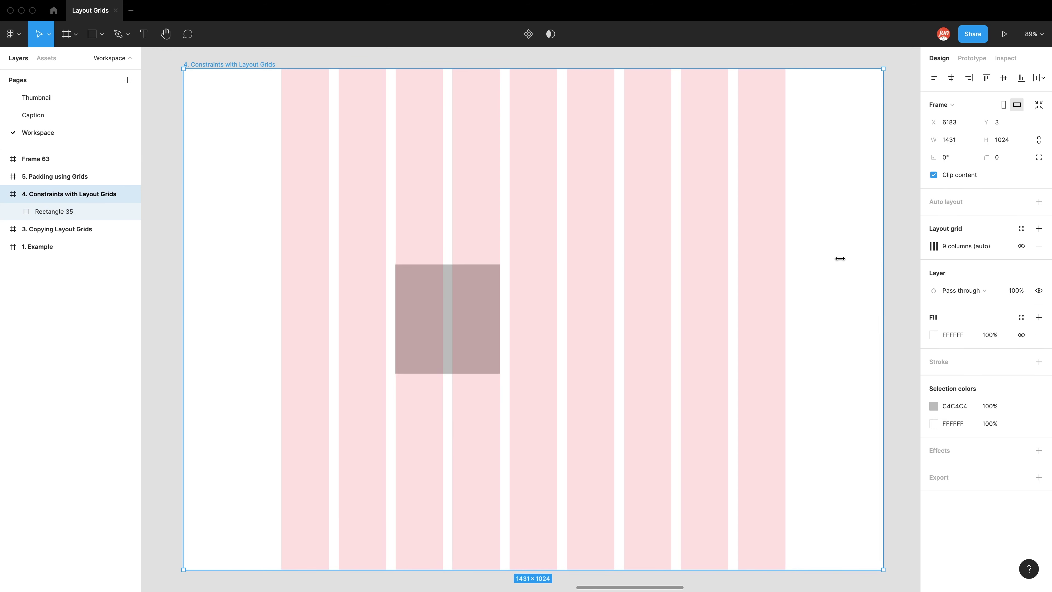
drag(840, 258, 641, 248)
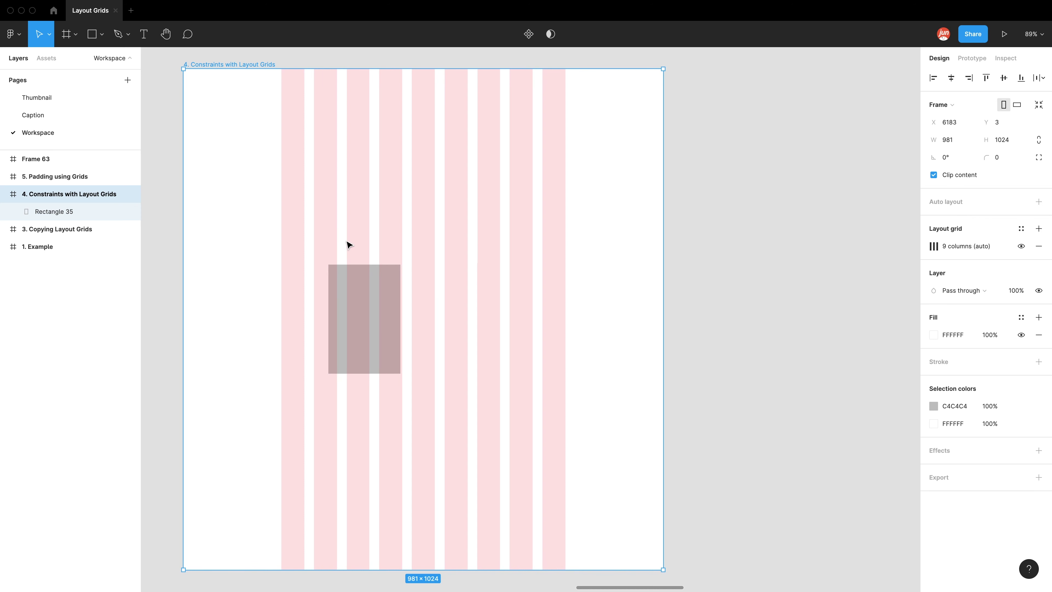
Reset the frame to Desktop 1440×1024 and pick the Rectangle tool.
click(949, 104)
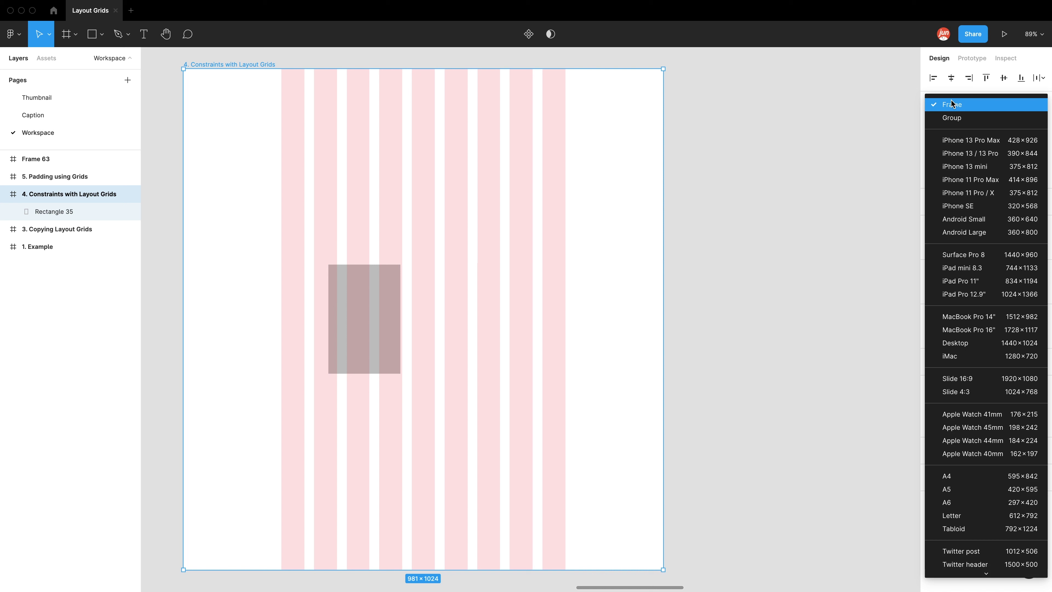
click(968, 343)
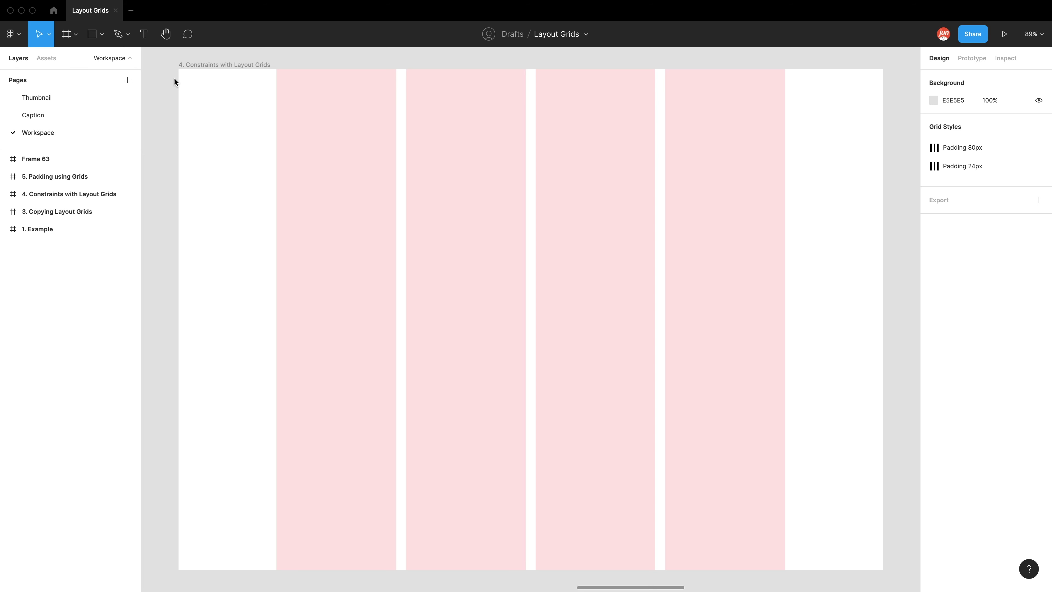
click(96, 35)
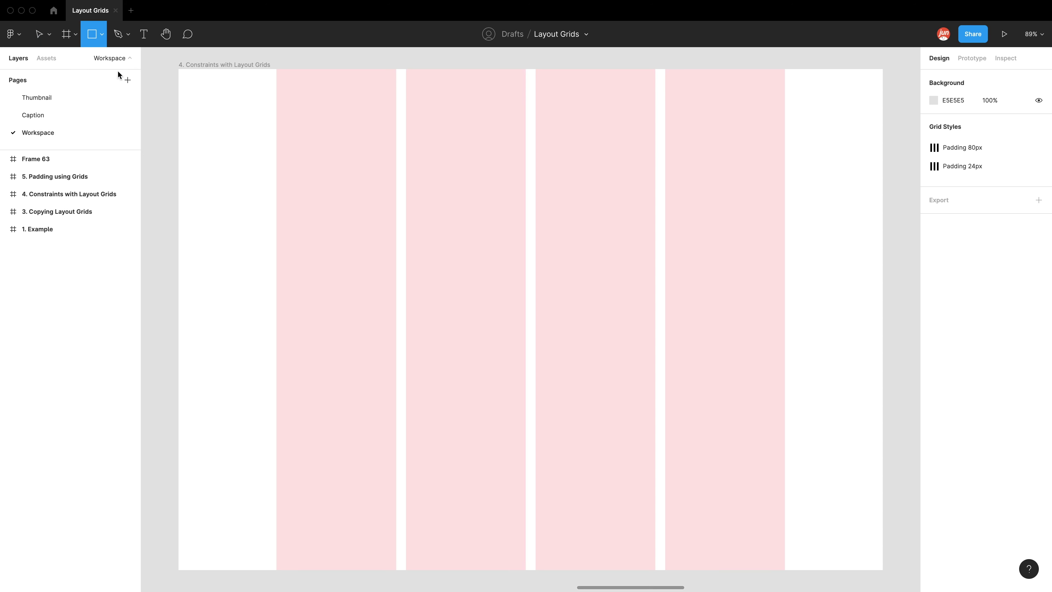
Draw a new 211×218 rectangle at X 614, Y 395 spanning the middle gutter, constrained Right.
click(523, 339)
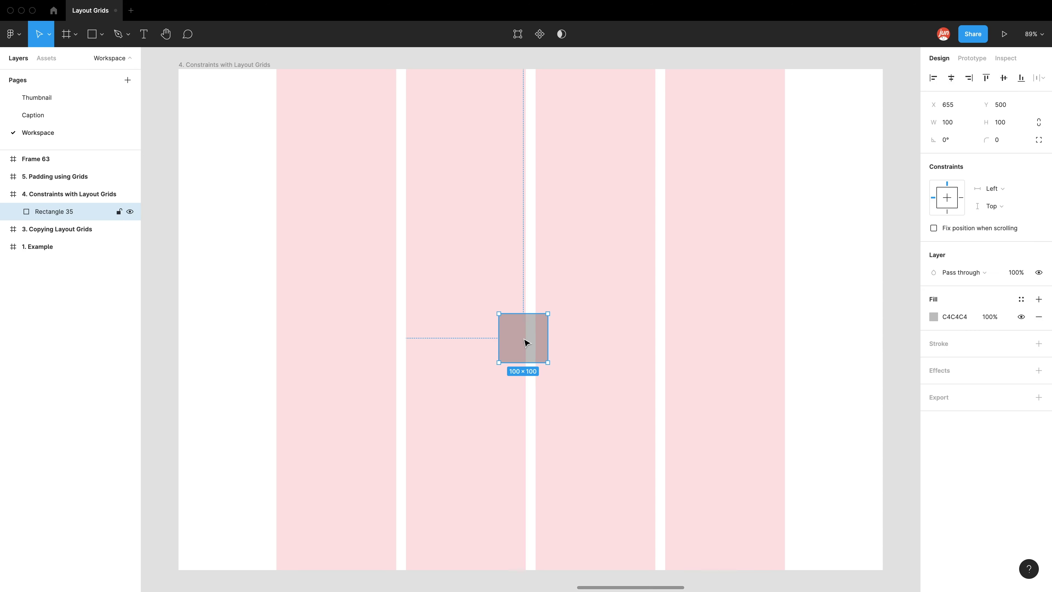
drag(526, 343, 593, 365)
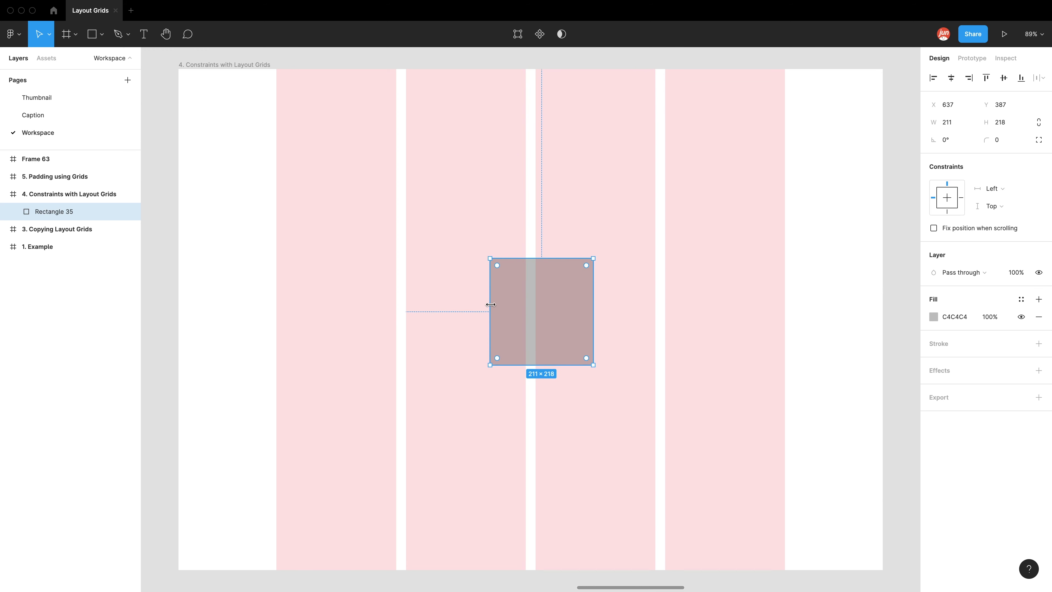
drag(538, 316, 525, 320)
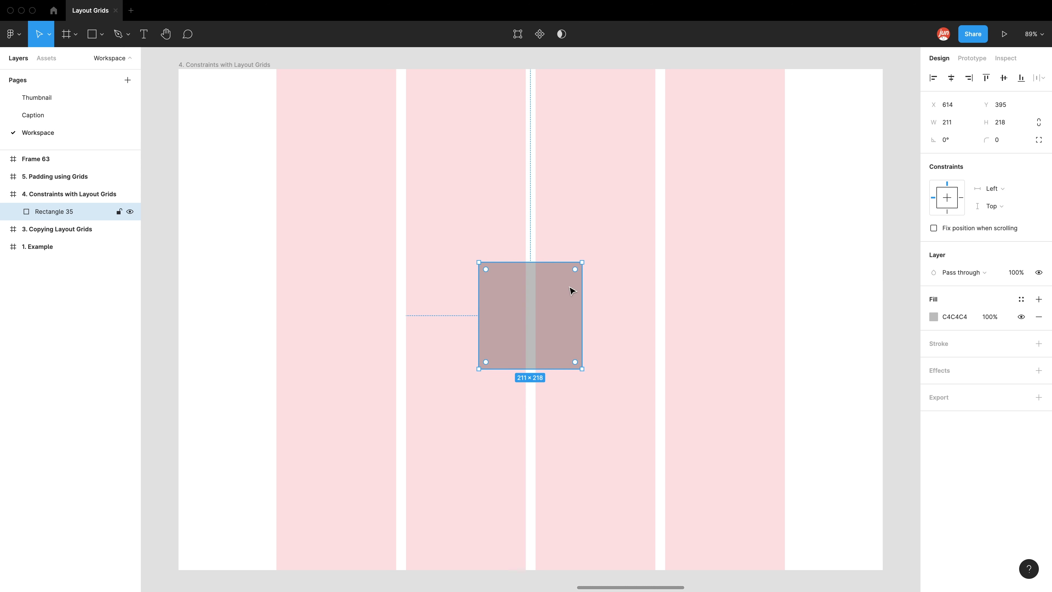
click(962, 198)
Narrow the frame to 843×1024 and confirm the rectangle moved with its right edge to X 166.
click(227, 66)
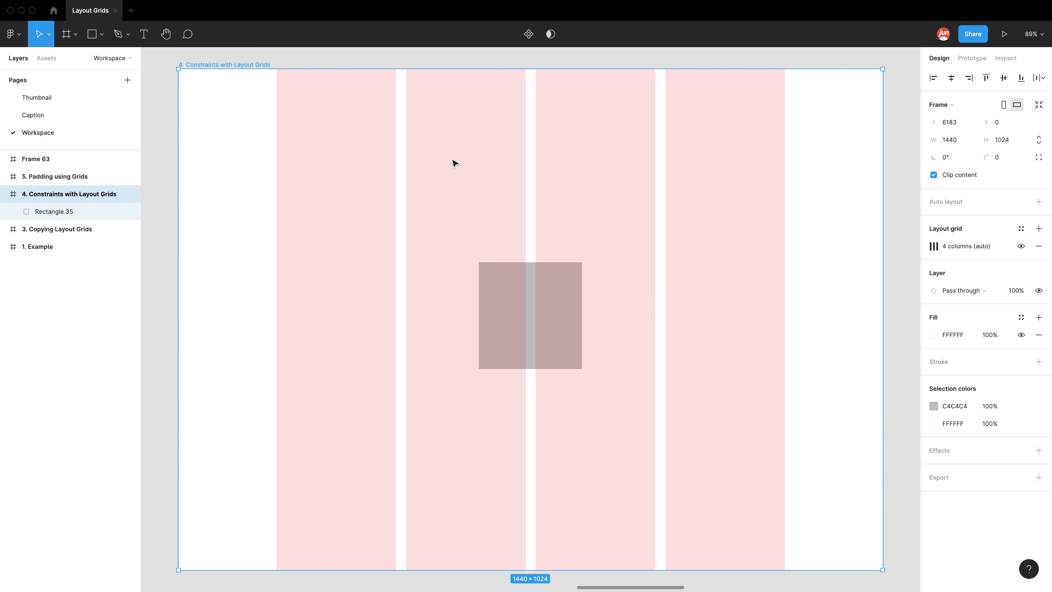
drag(877, 285, 584, 274)
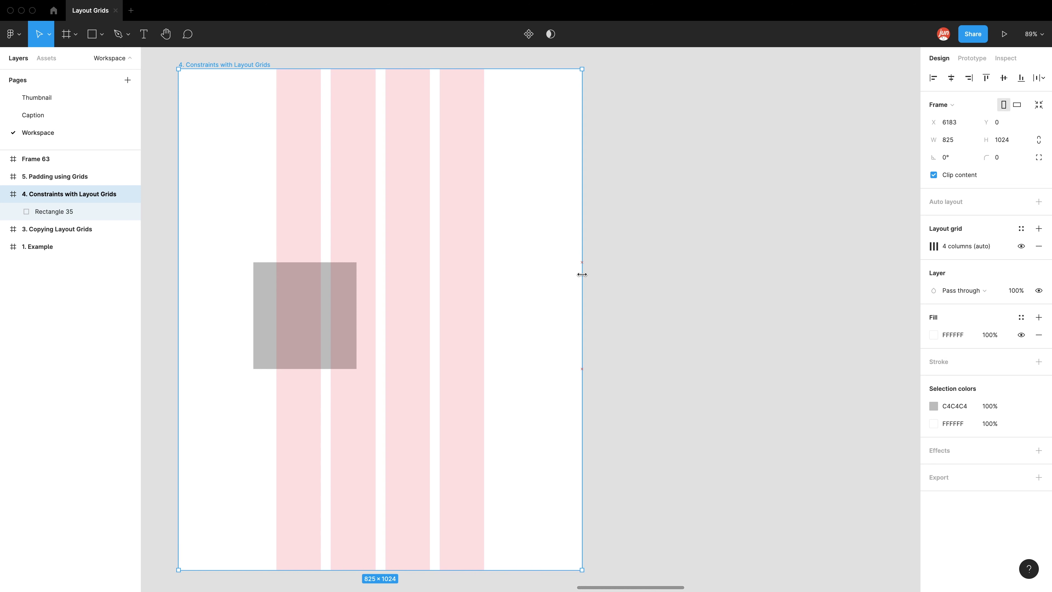
drag(585, 275, 590, 274)
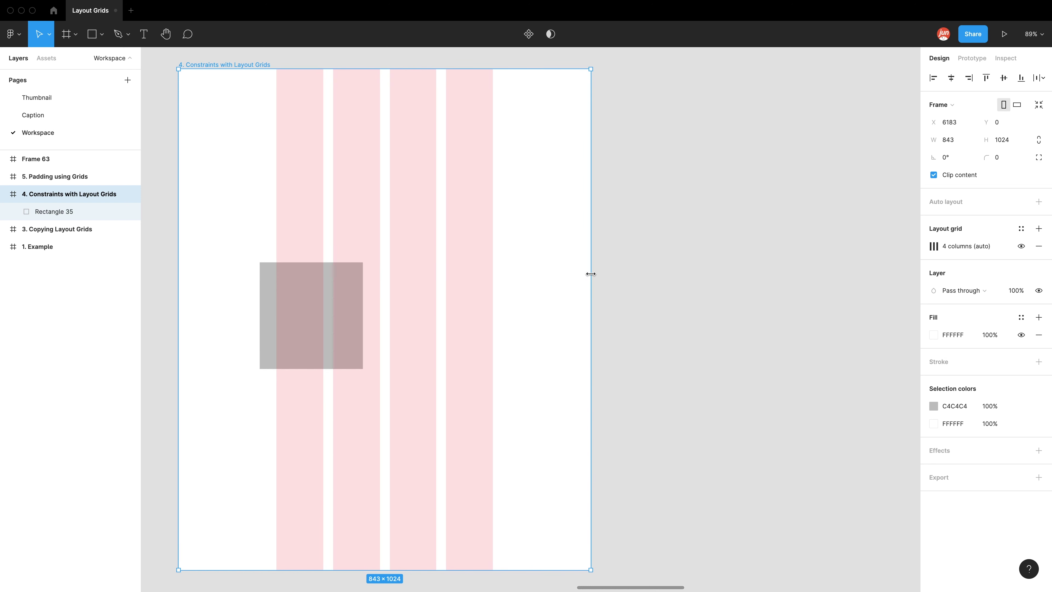
click(354, 294)
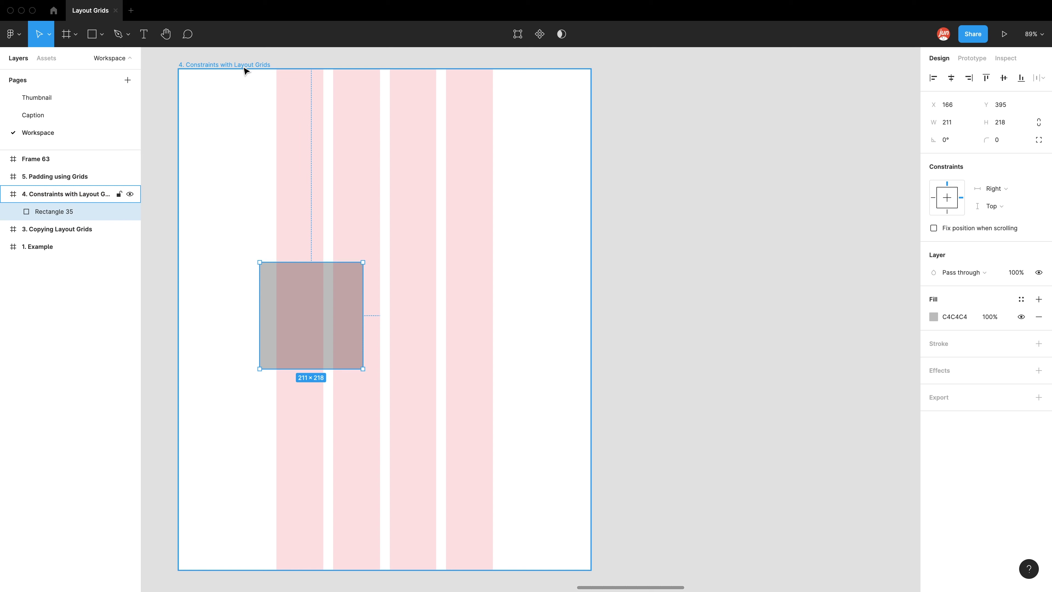
Widen the frame to 1357 px, snap the rectangle's edges to columns at 249 wide, then jump to frame 5.
click(224, 66)
drag(598, 342, 842, 343)
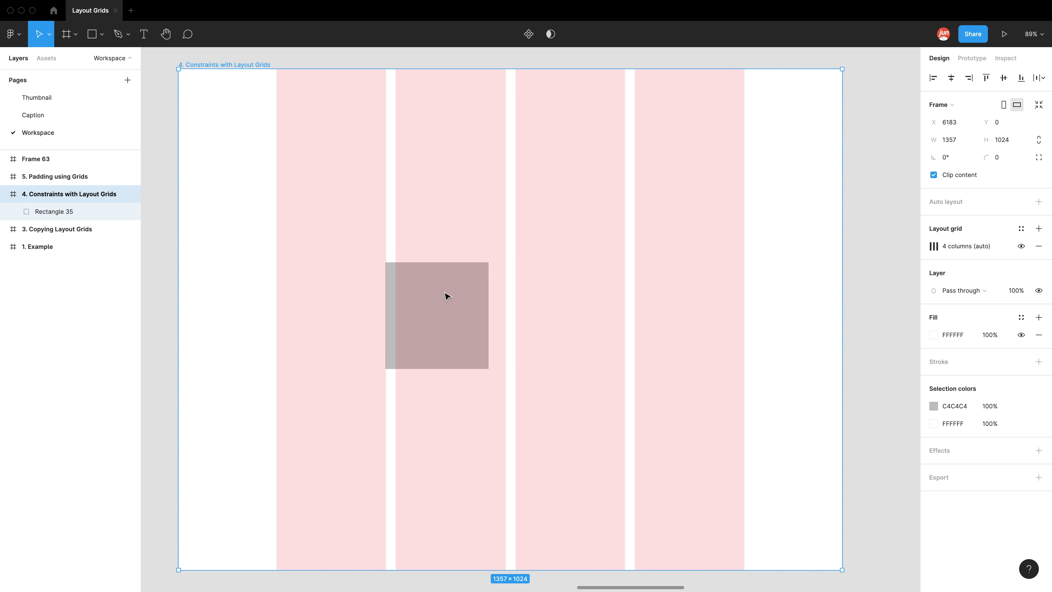
drag(410, 297, 416, 290)
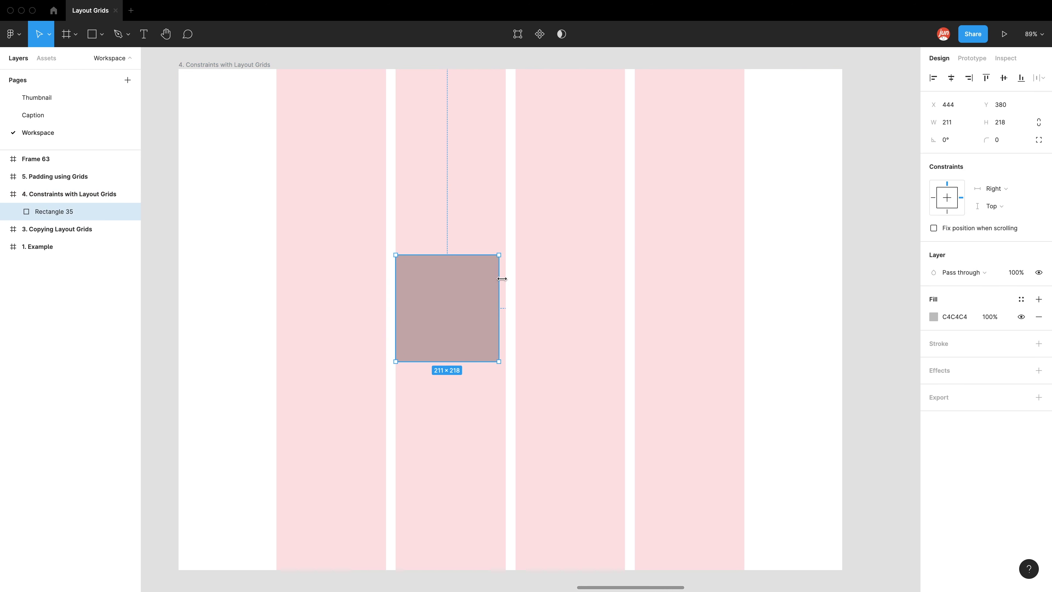
drag(503, 286, 506, 286)
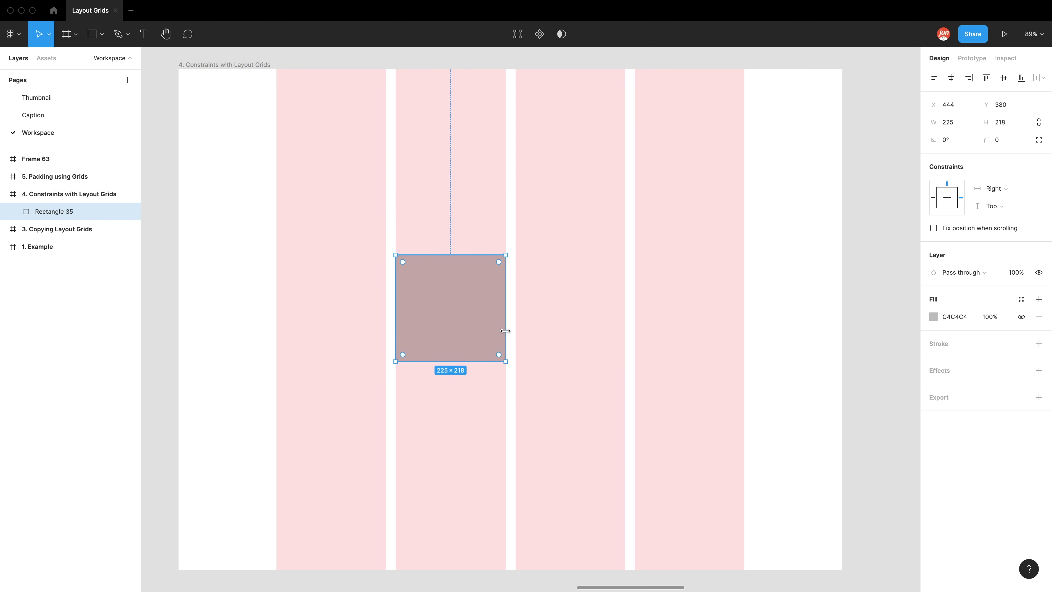
drag(506, 329, 579, 329)
drag(393, 316, 456, 315)
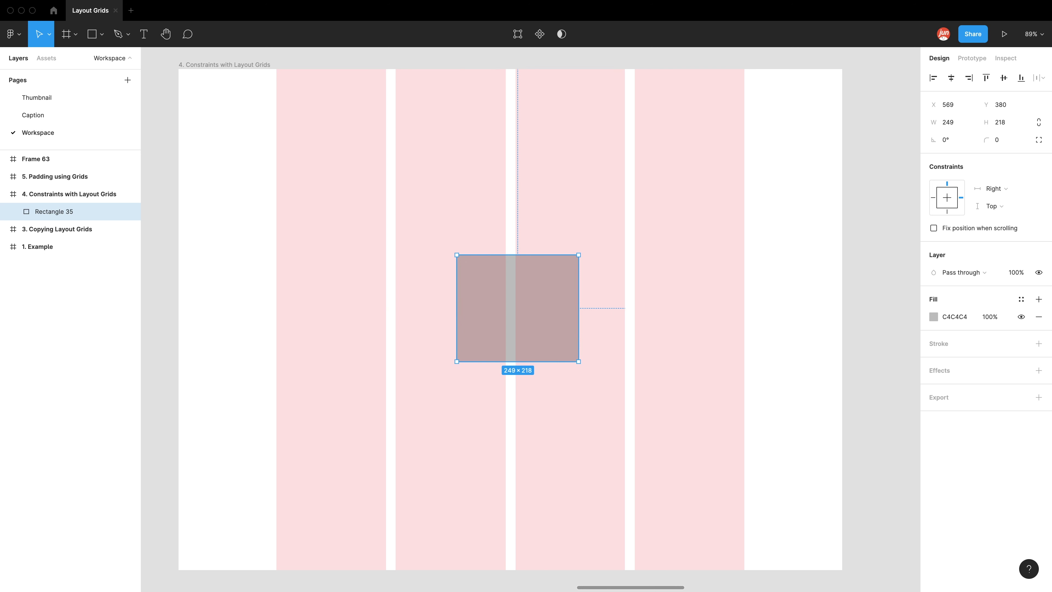
key(n)
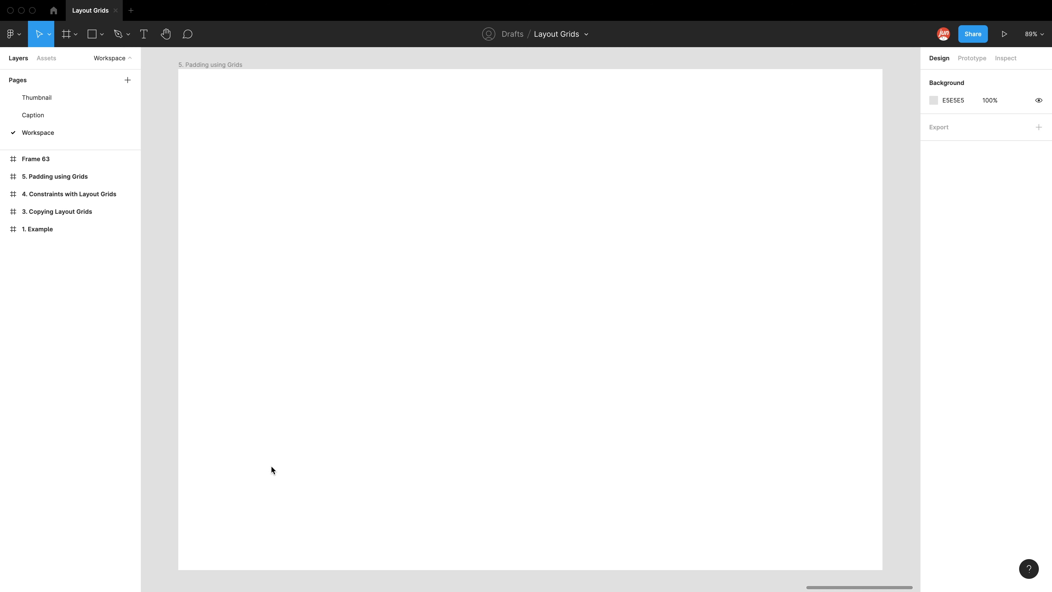
Add a column layout grid to the 1440×1024 Padding using Grids frame.
click(226, 65)
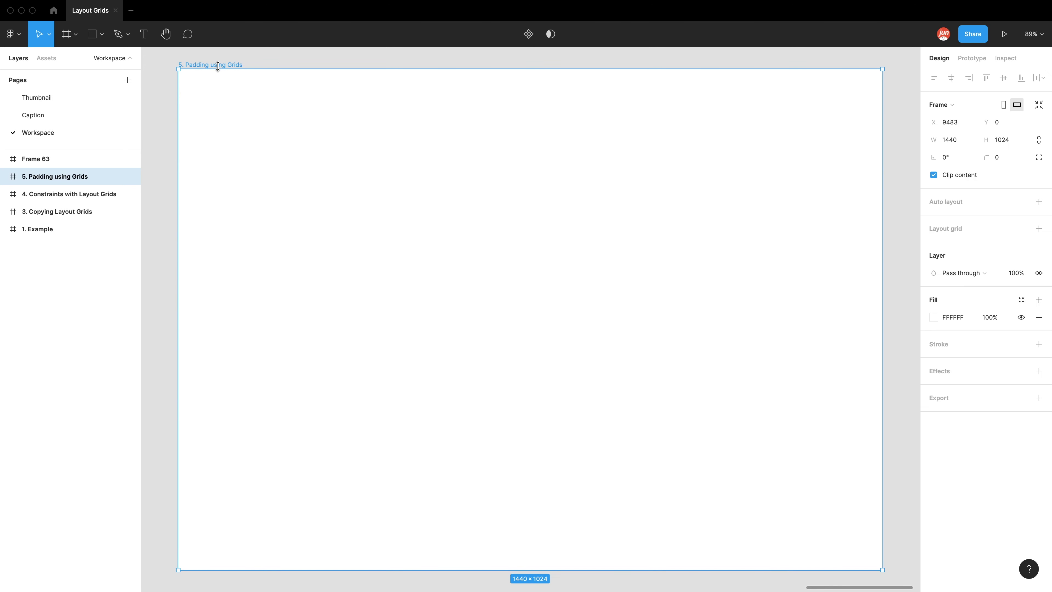
click(937, 104)
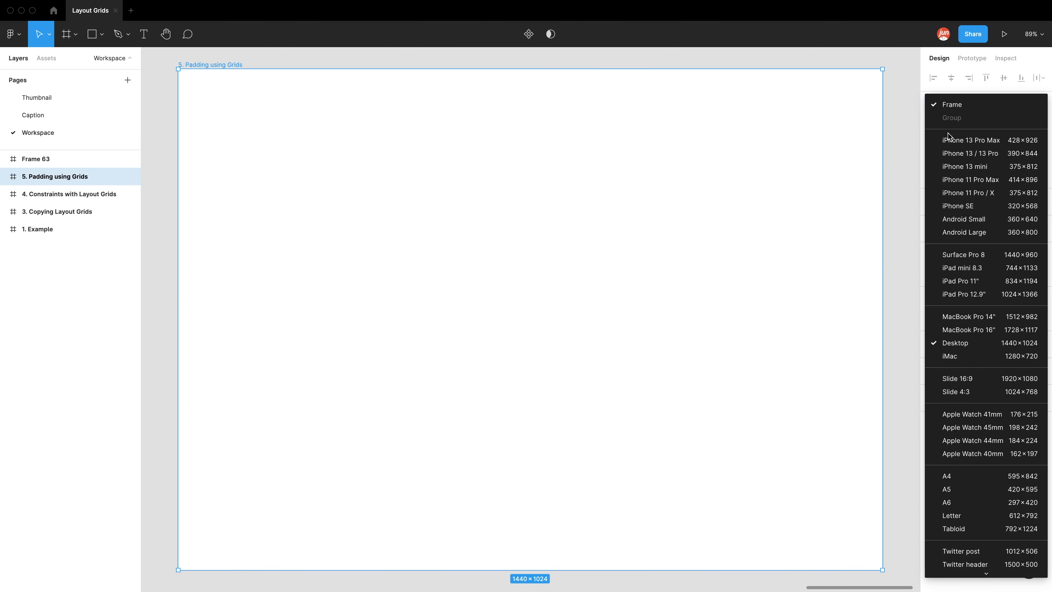
click(781, 301)
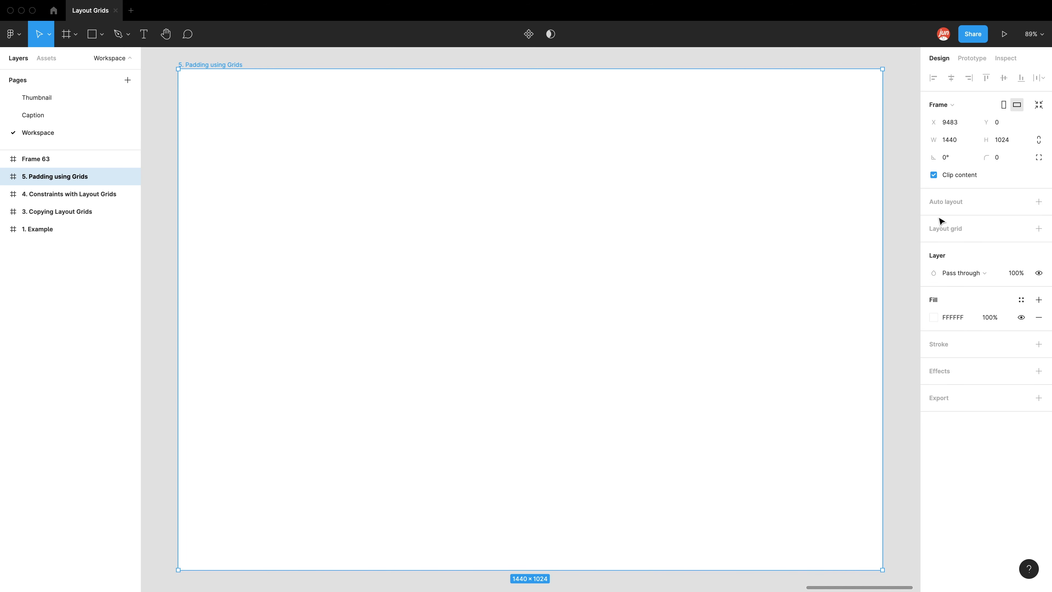
click(1042, 230)
click(937, 248)
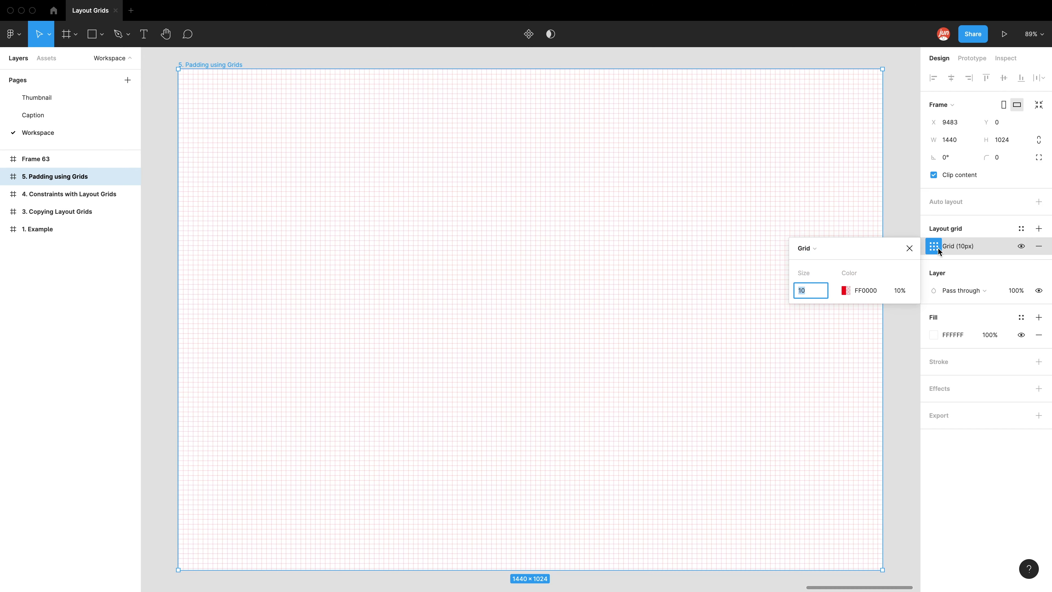
click(819, 252)
click(822, 261)
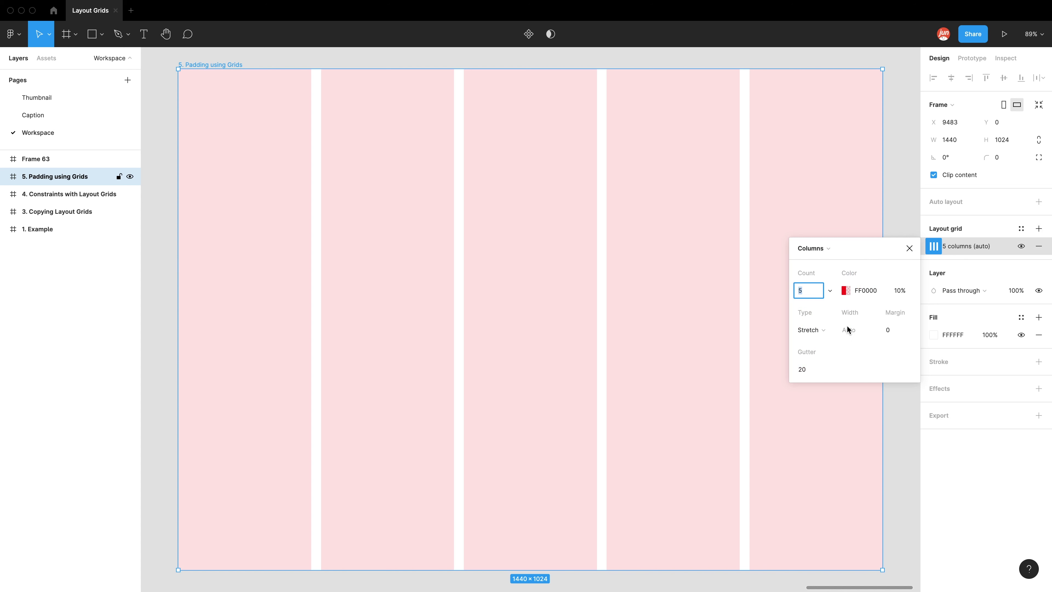
Make the grid one left-aligned 200 px column in red at 100% opacity.
click(819, 296)
text(1)
key(Return)
click(812, 330)
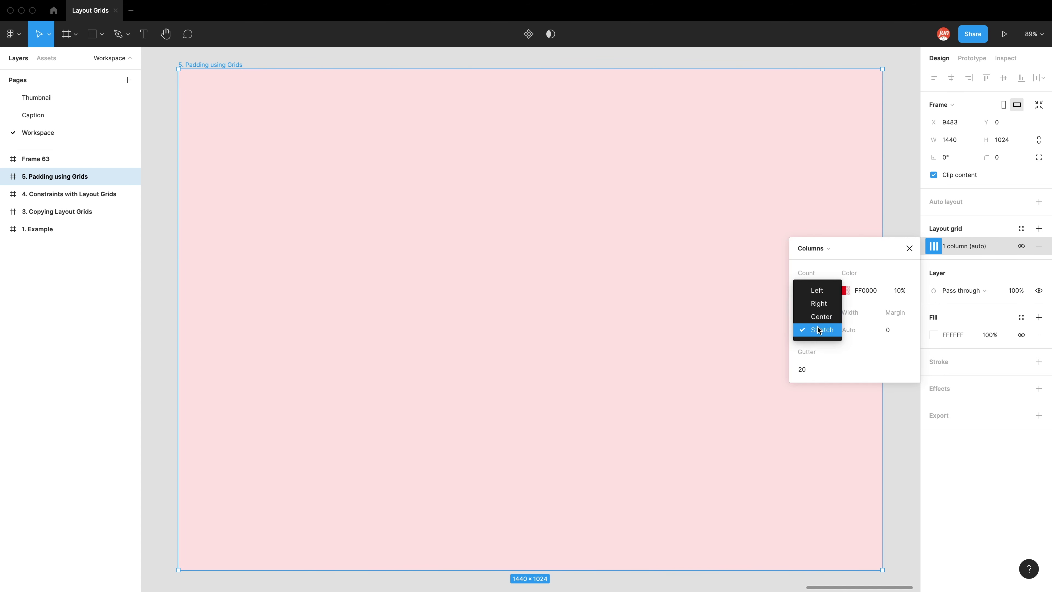
click(824, 294)
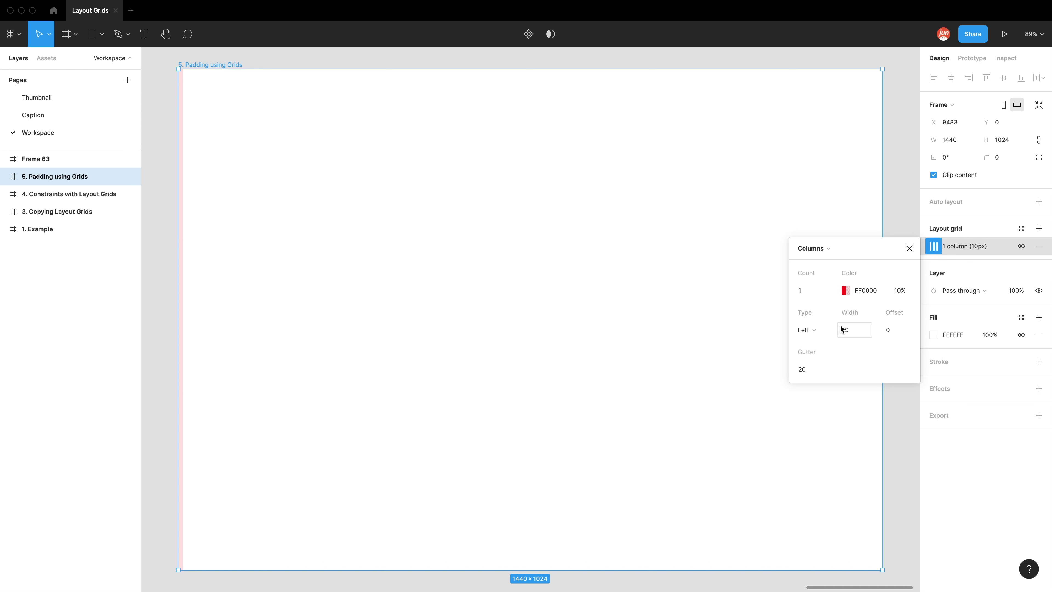
click(859, 332)
text(200)
key(Return)
text(1)
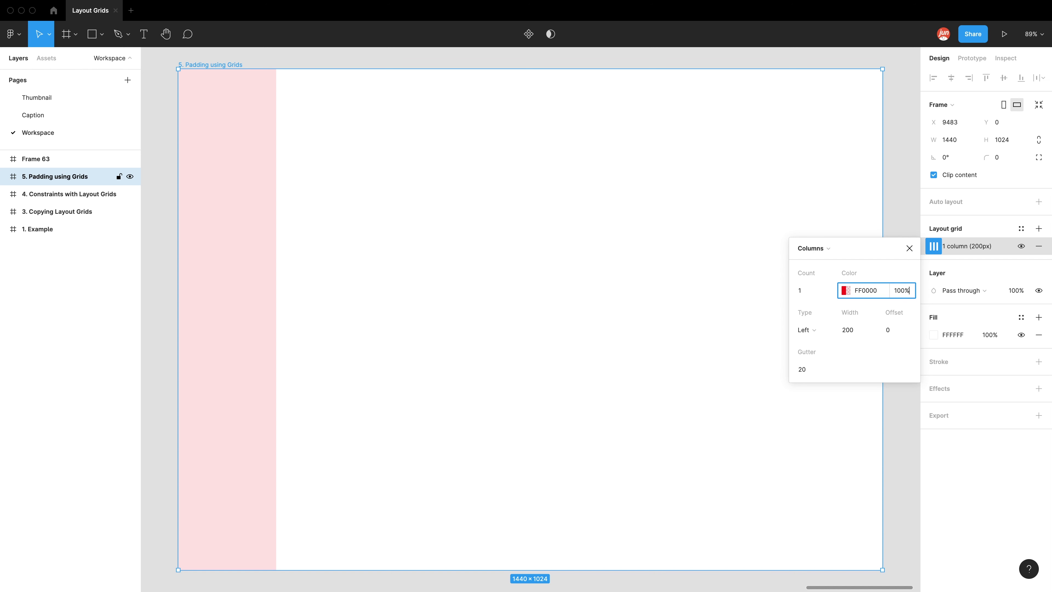
key(Return)
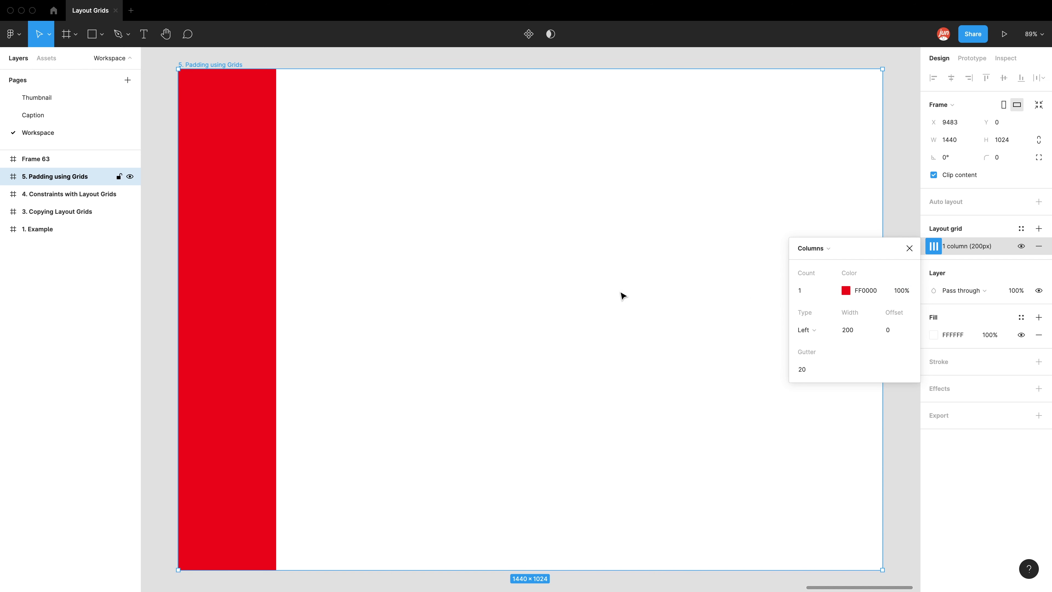
click(151, 97)
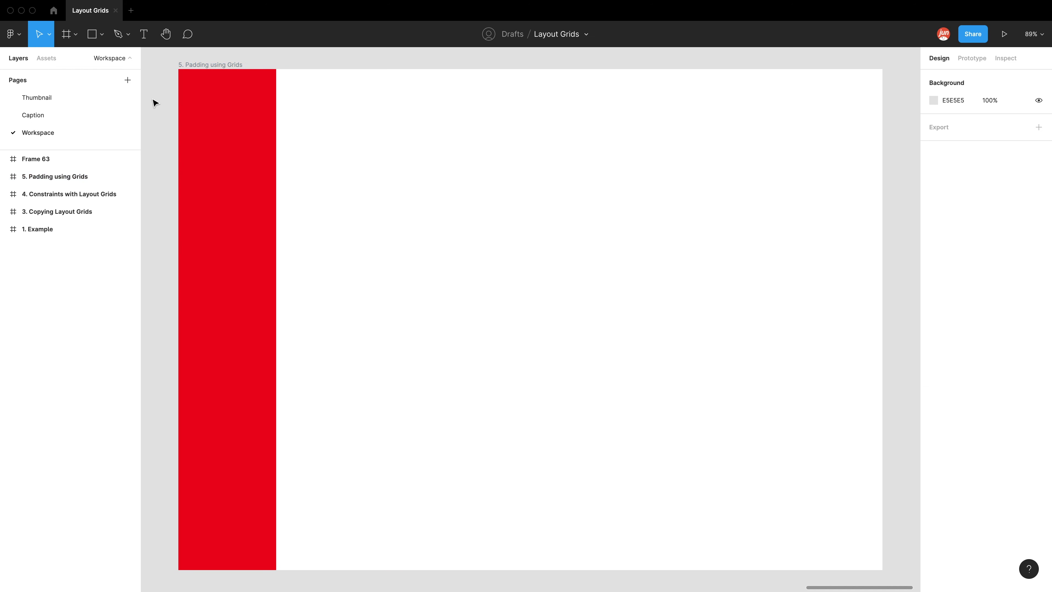
click(94, 34)
click(317, 195)
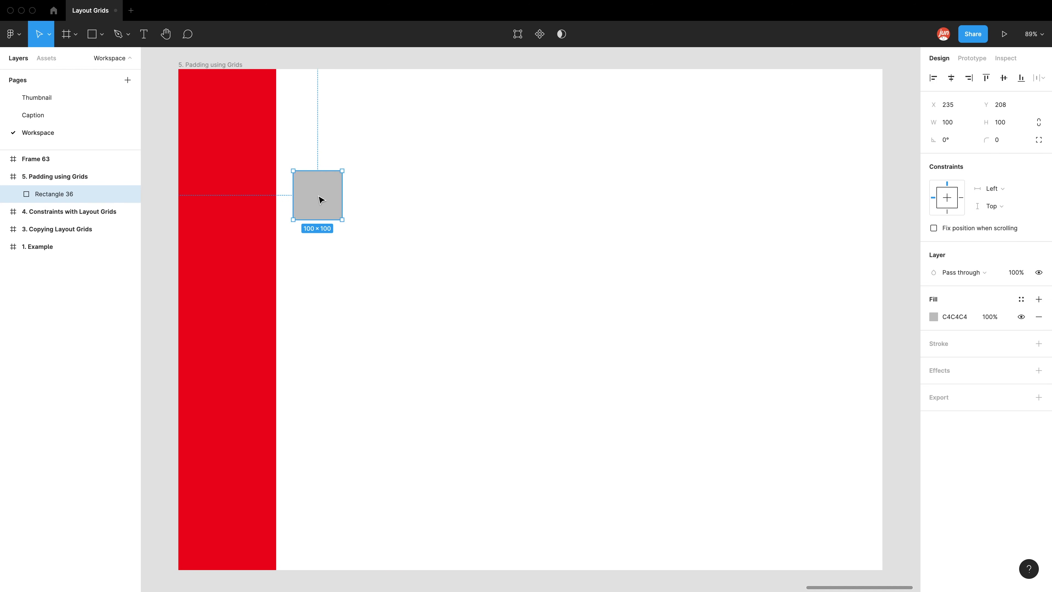
drag(317, 197, 285, 210)
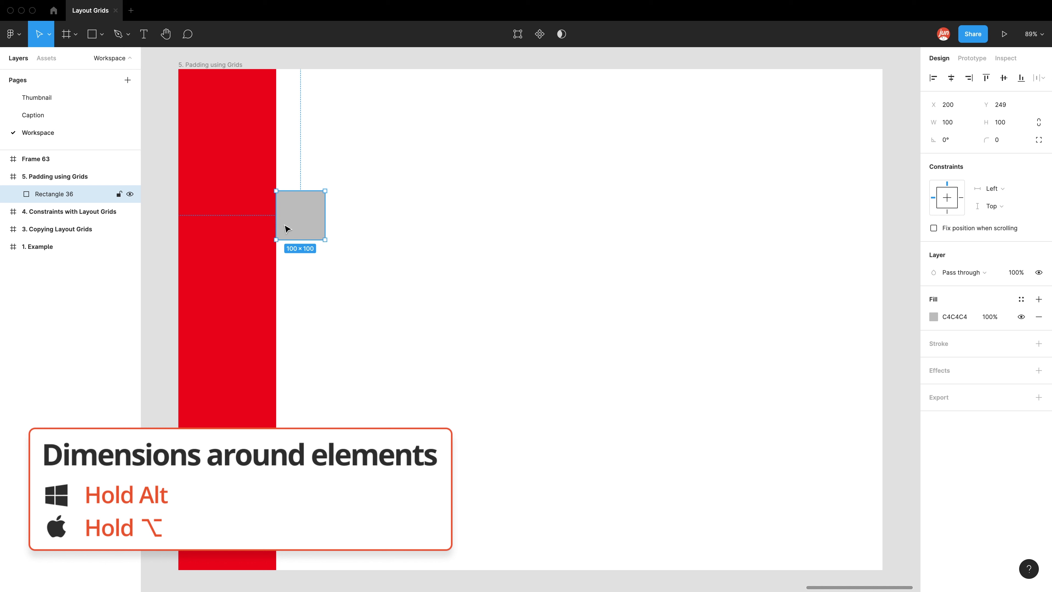
key(alt)
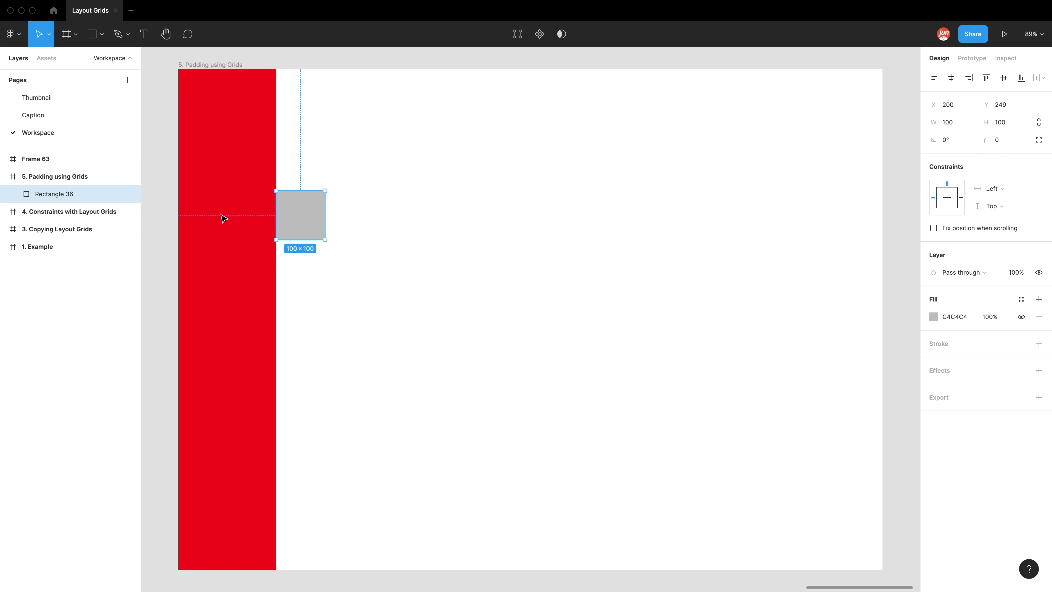
Offset the frame's column 200 px from the left and narrow it to 1 px.
click(219, 64)
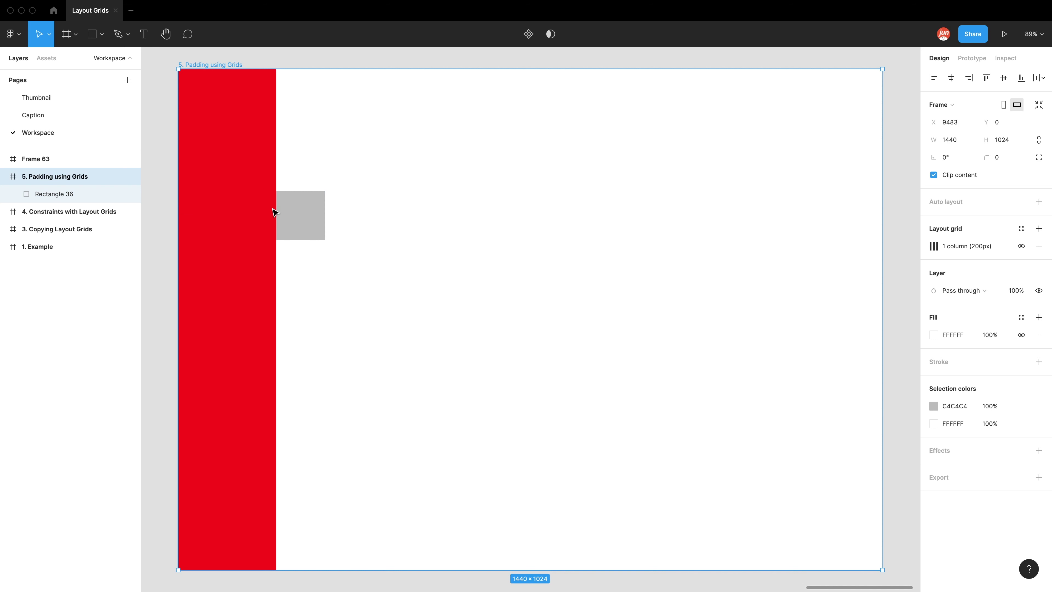
click(934, 247)
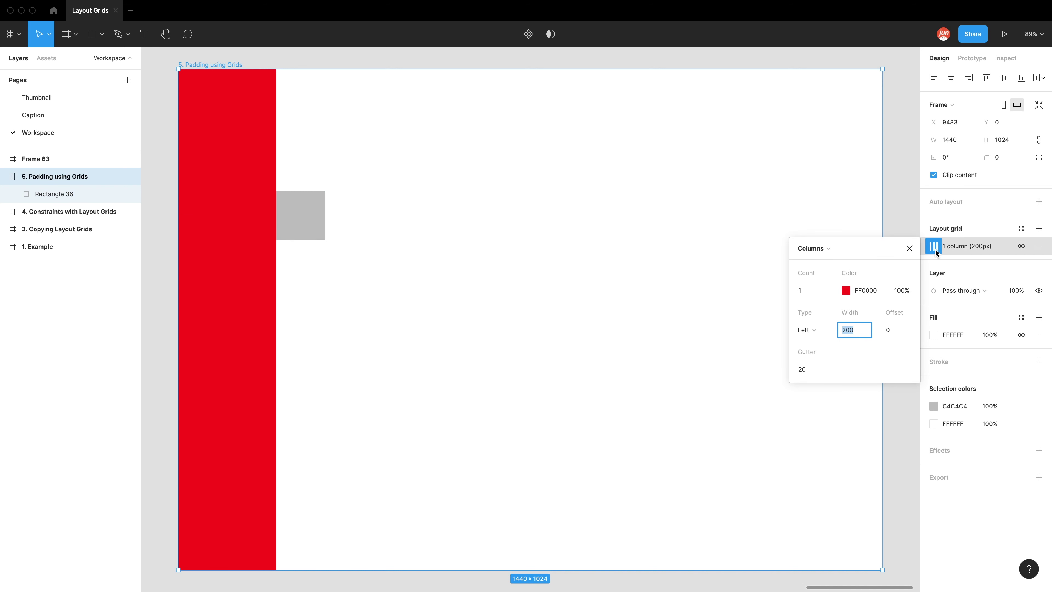
click(895, 334)
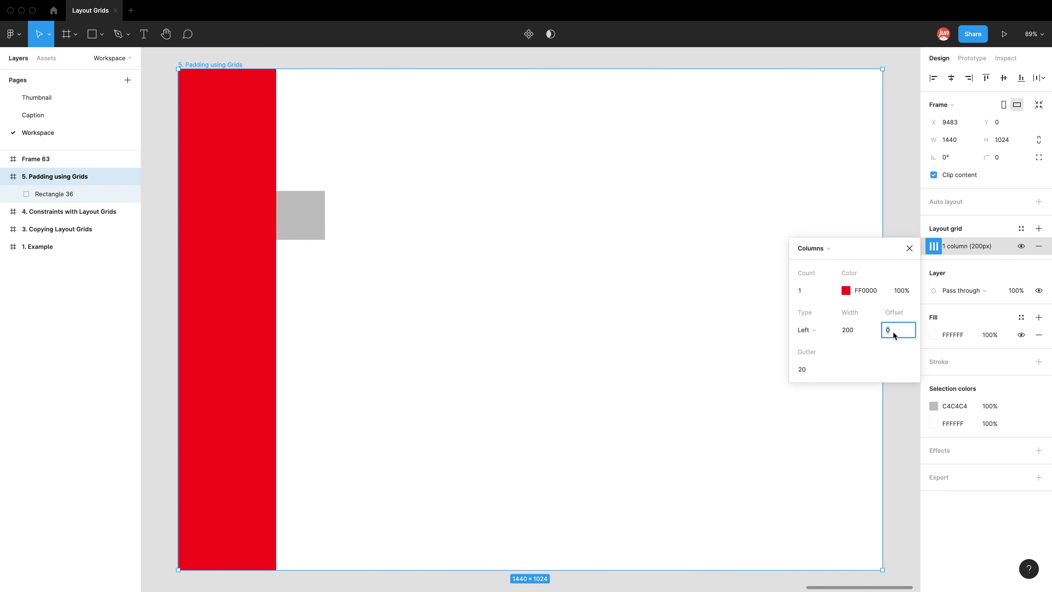
key(Return)
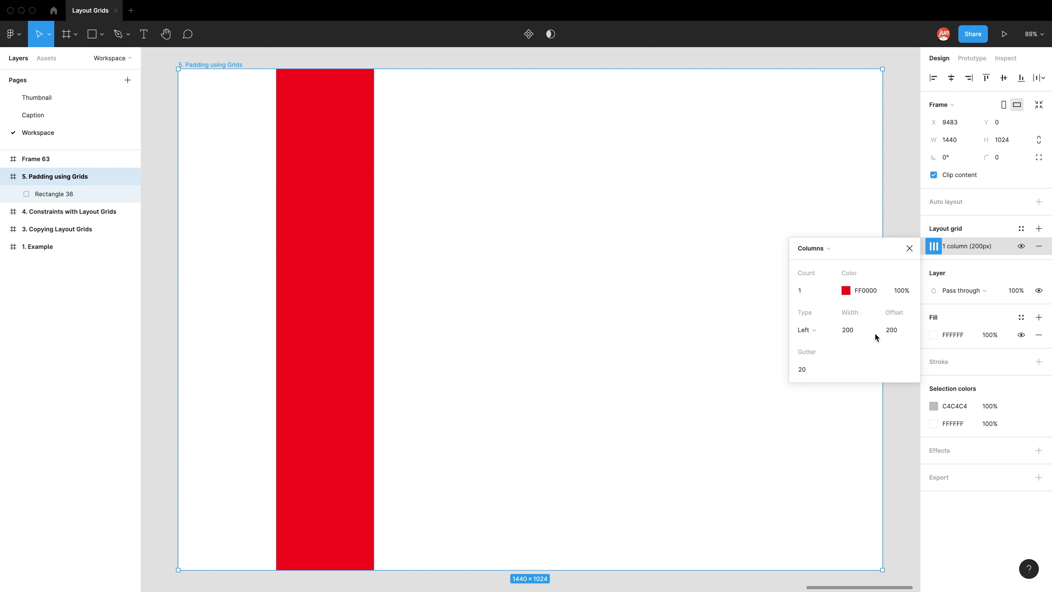
click(855, 332)
text(0)
key(Return)
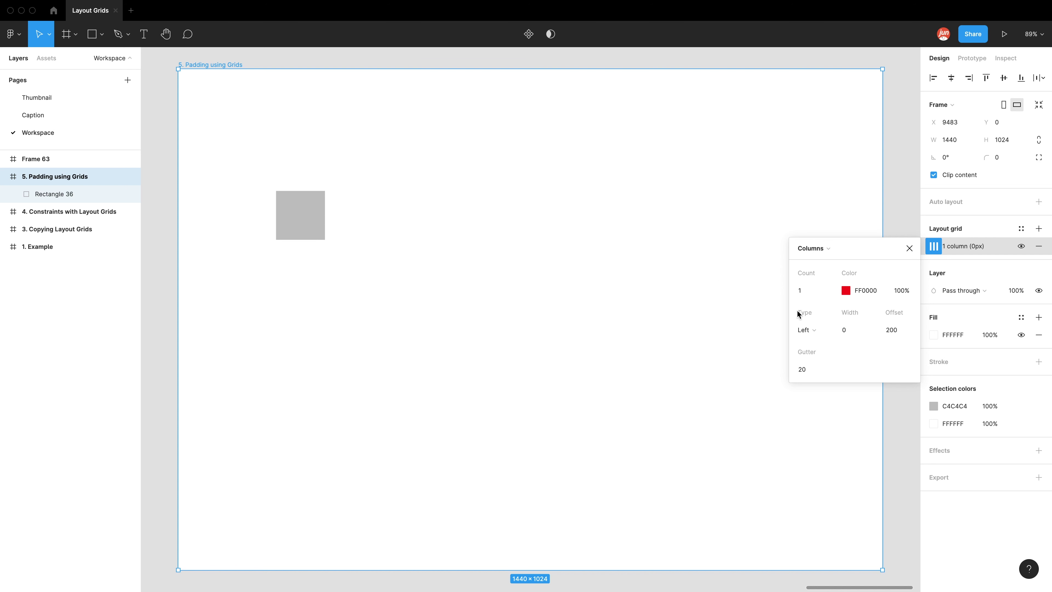
click(847, 330)
text(1)
key(Return)
click(524, 312)
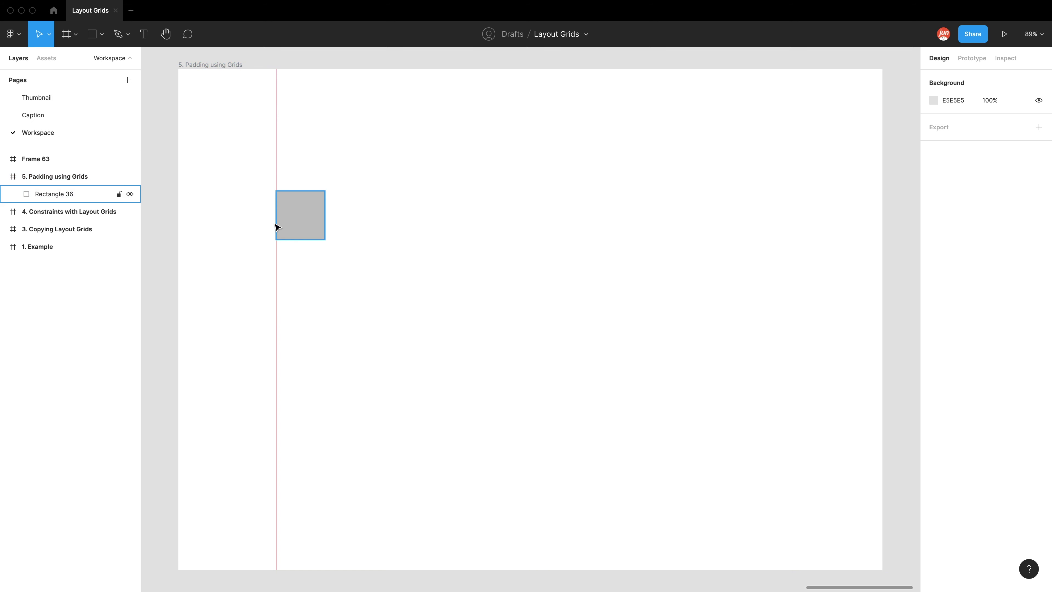
Drag Rectangle 36 onto the red grid line, landing at X 201, Y 248, and check its distances.
scroll(274, 195, up, 10)
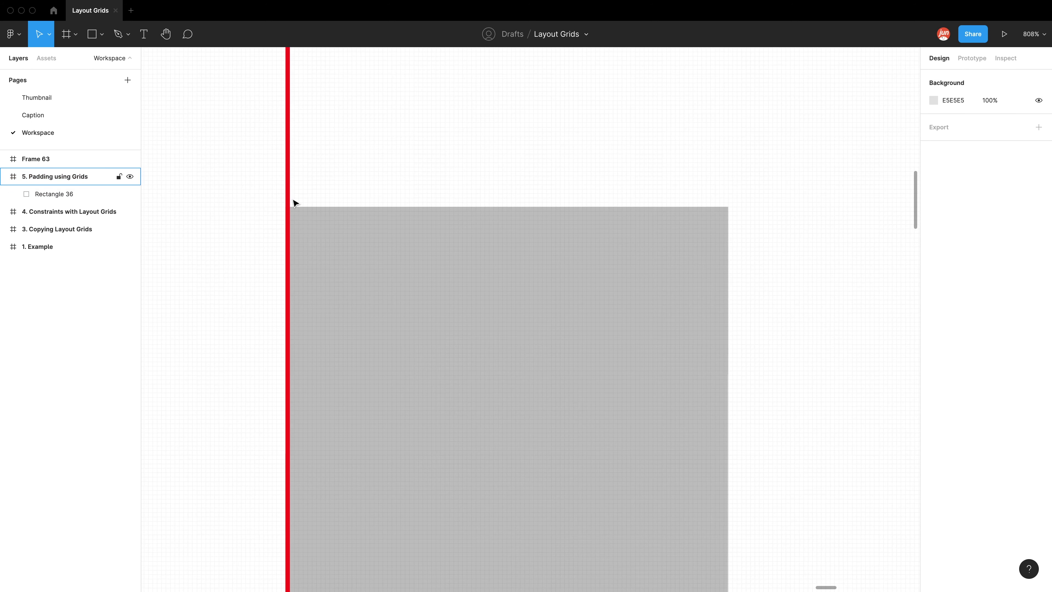
scroll(293, 203, up, 8)
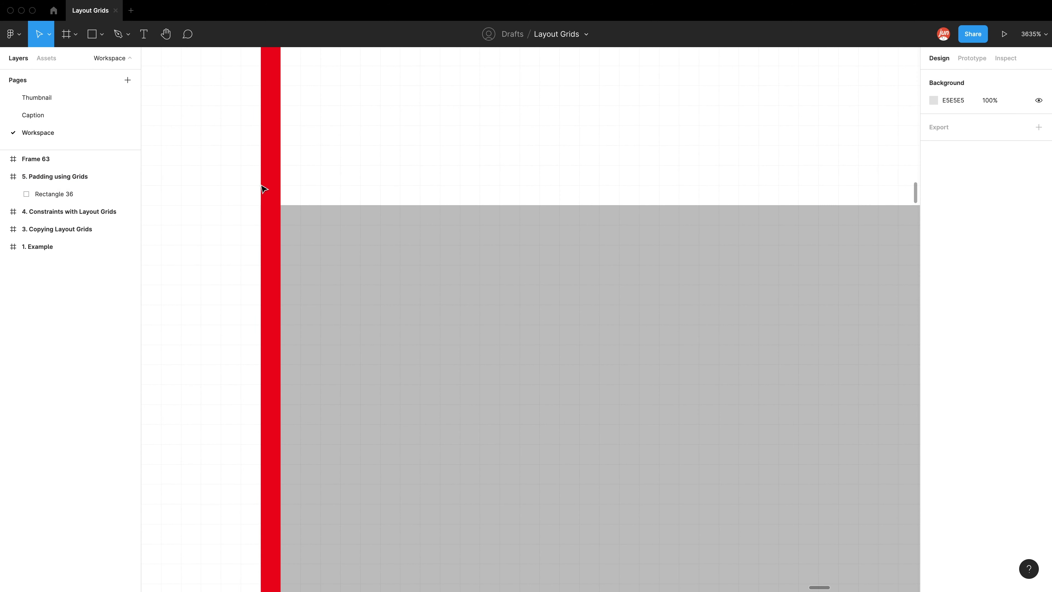
scroll(338, 188, down, 5)
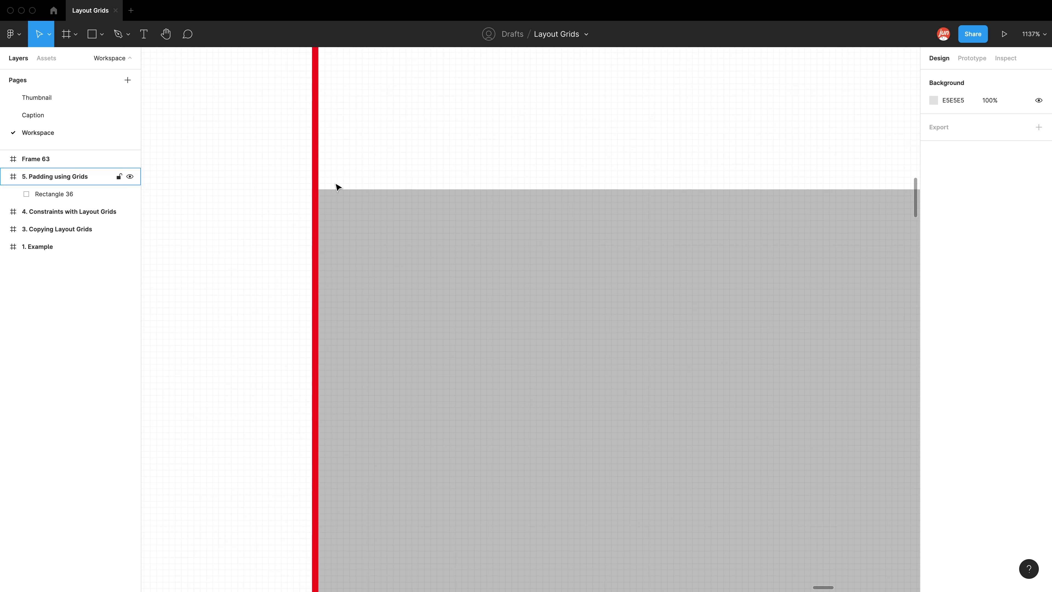
scroll(337, 188, down, 12)
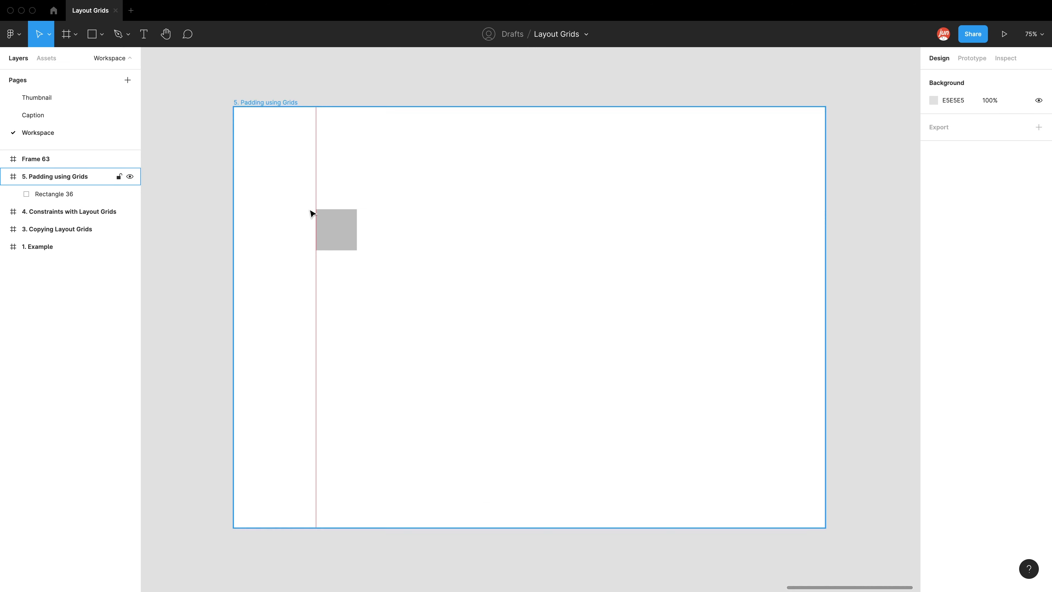
drag(336, 228, 322, 209)
scroll(315, 211, up, 3)
scroll(322, 210, up, 15)
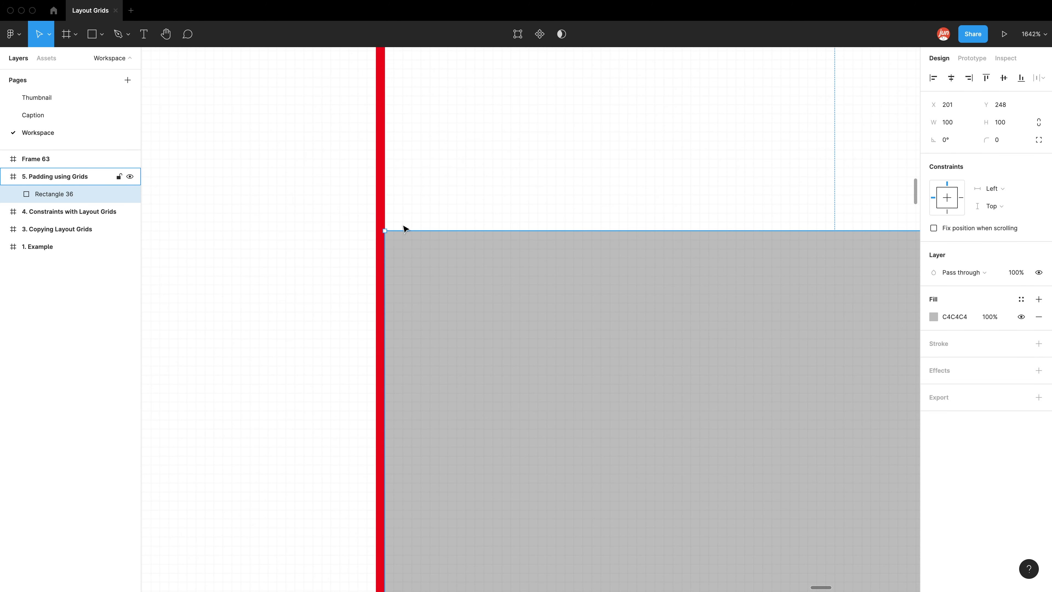
scroll(413, 215, down, 10)
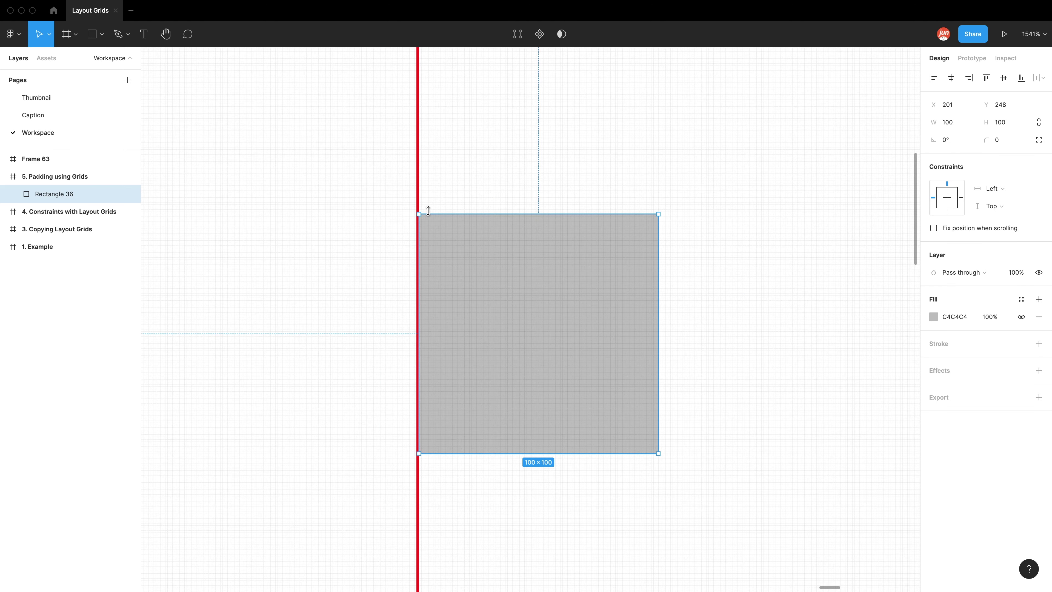
drag(399, 216, 517, 230)
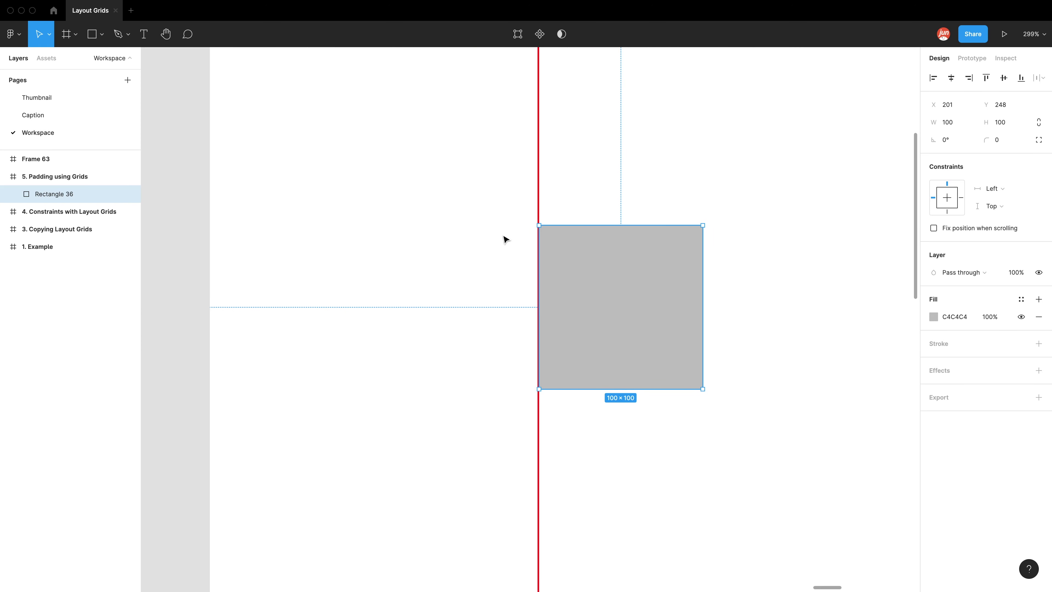
key(alt)
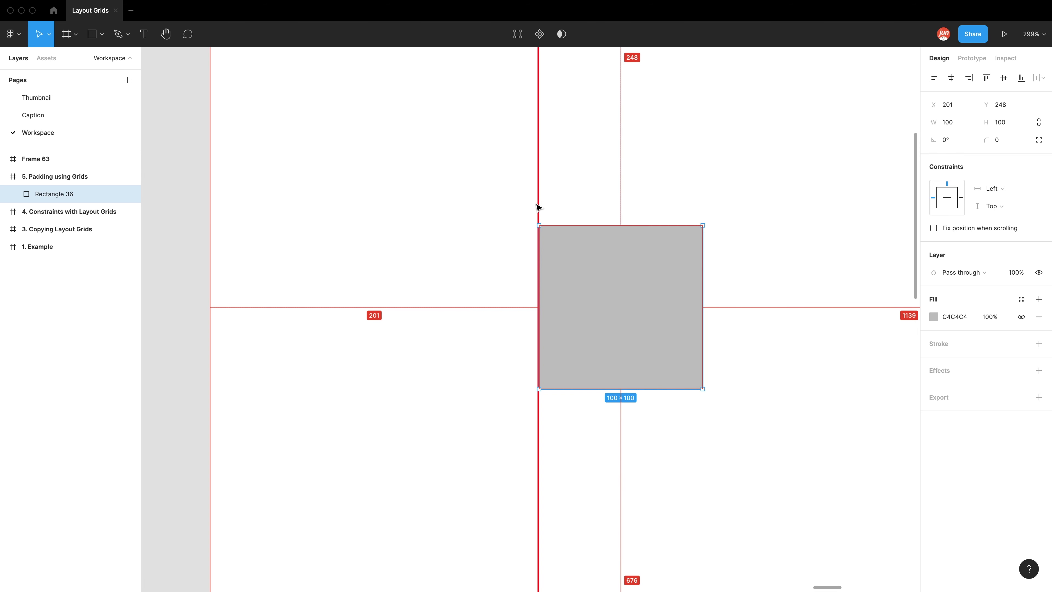
scroll(432, 197, down, 10)
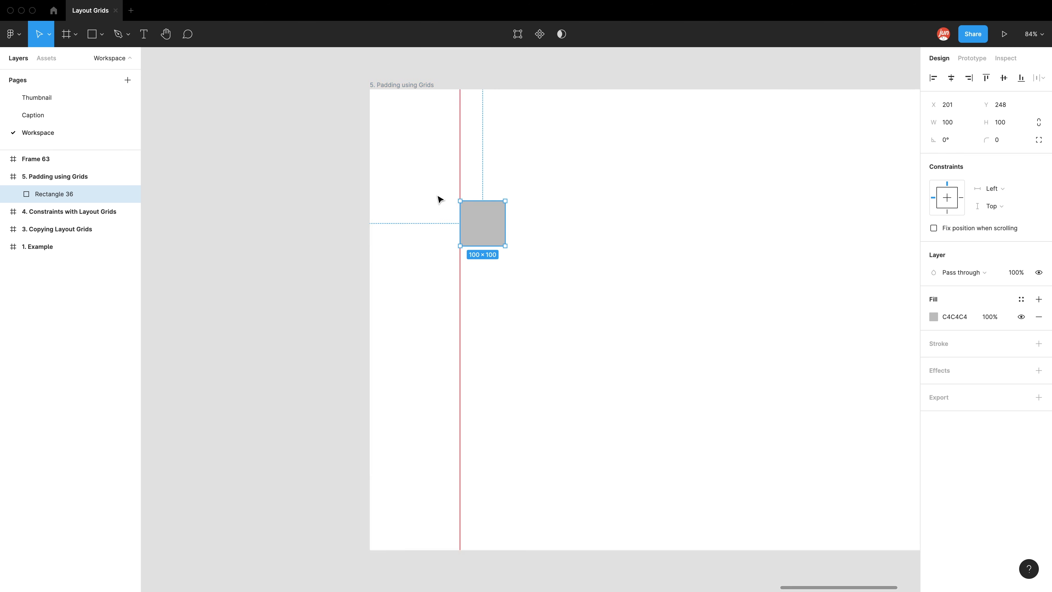
scroll(440, 199, right, 5)
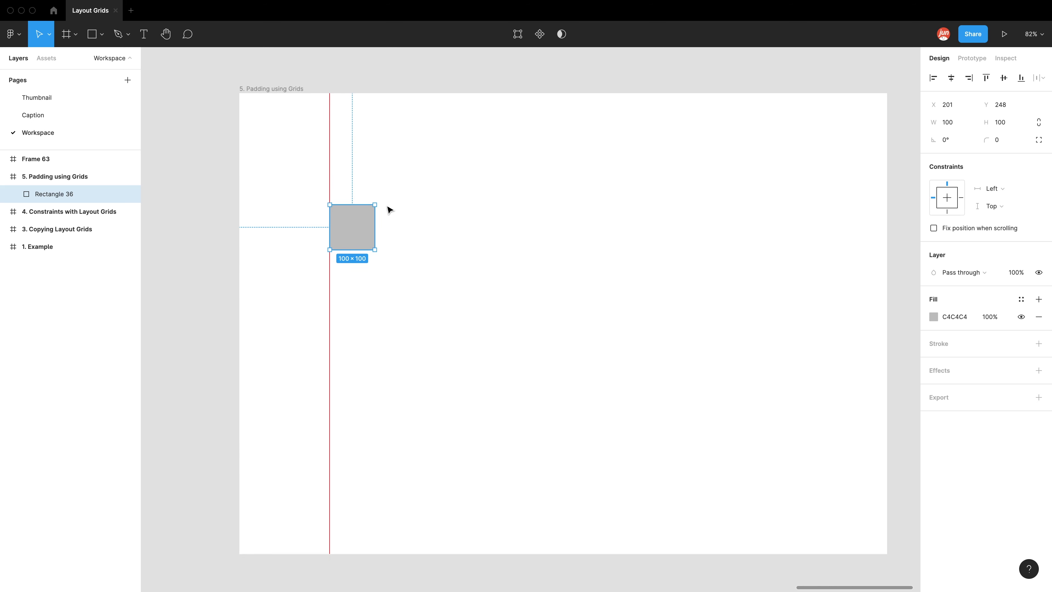
Set the padding frame's column grid to 200 px width with 0 offset.
click(282, 88)
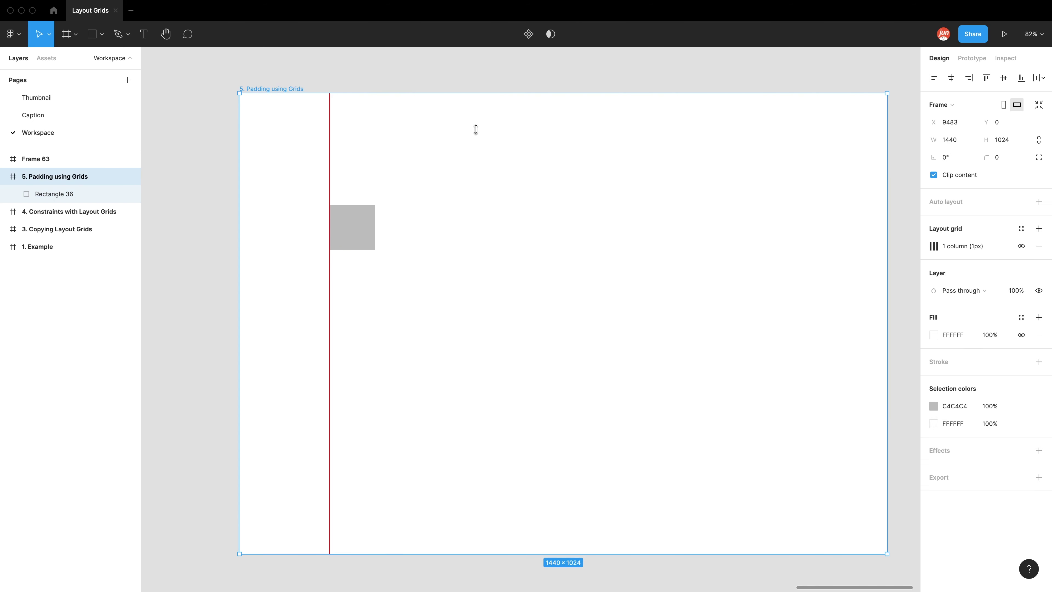
click(933, 247)
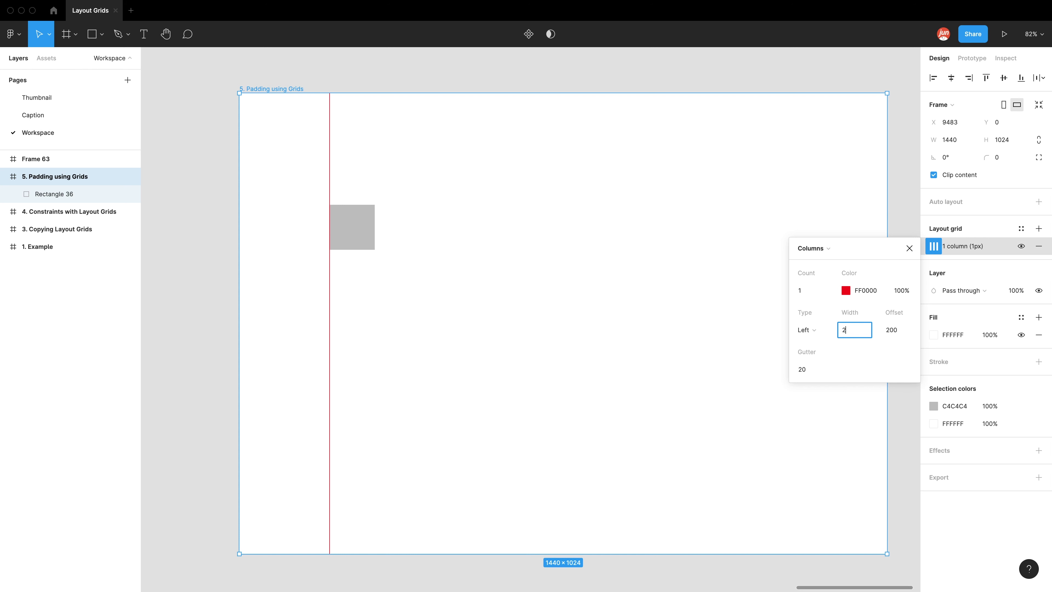
text(200)
key(Return)
click(894, 334)
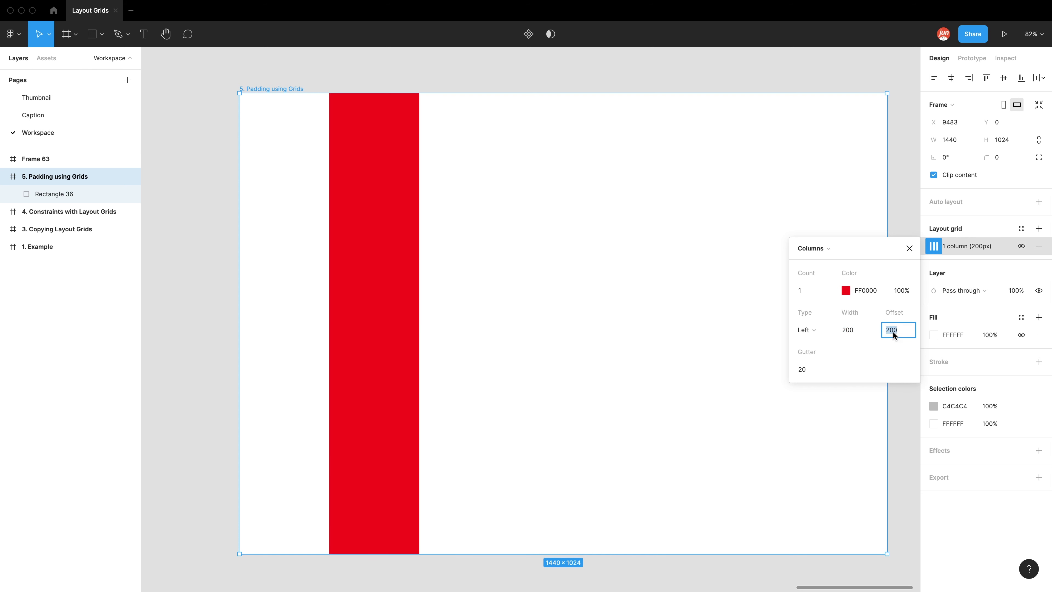
text(0)
key(Return)
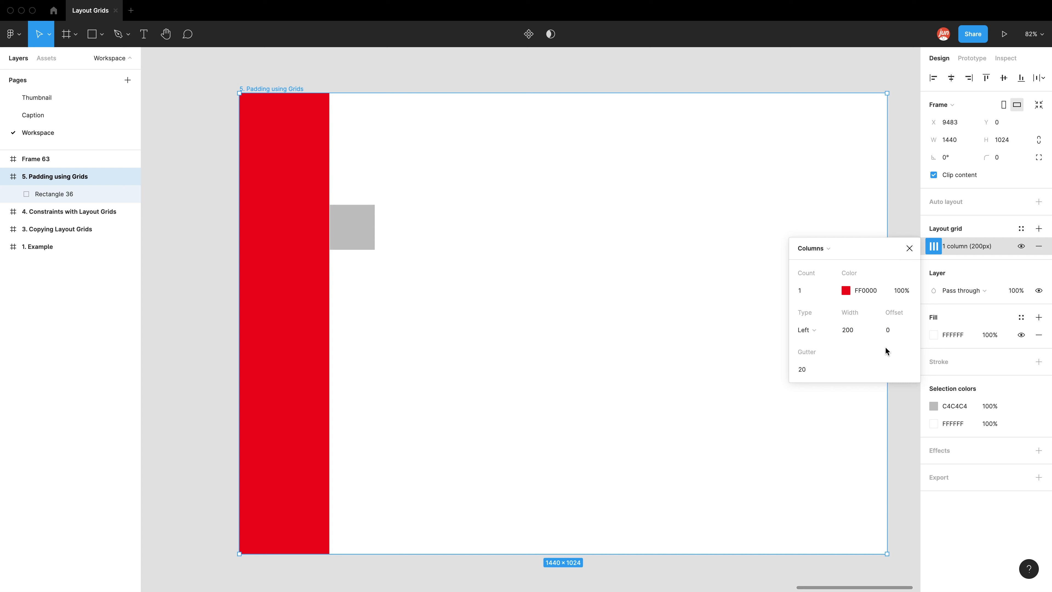
Remove the column gutter, trying 5 columns before returning to a single column.
click(803, 374)
click(804, 290)
text(5)
key(Return)
click(803, 369)
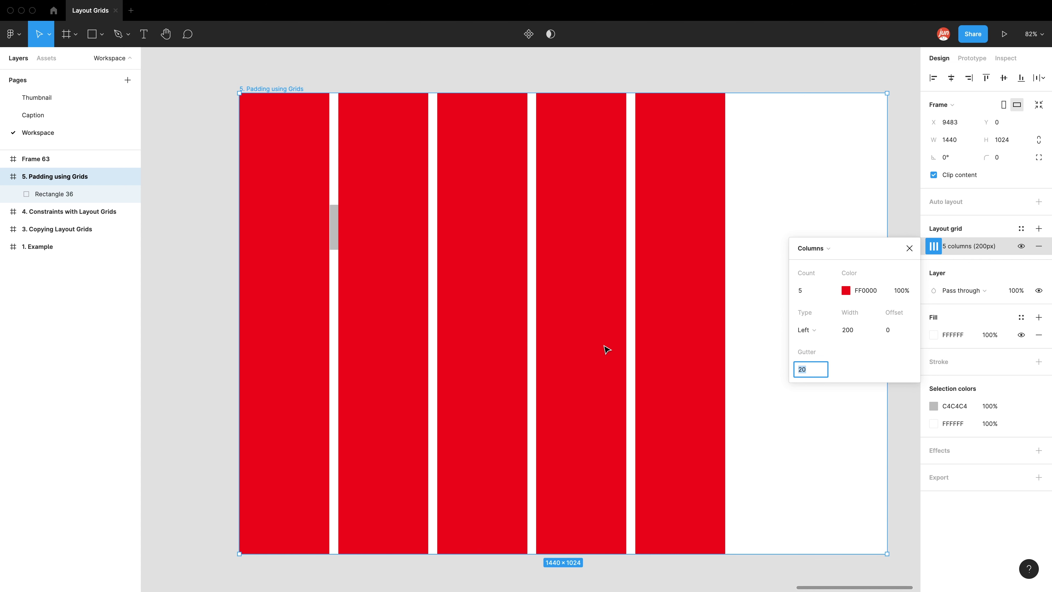
text(0)
key(Return)
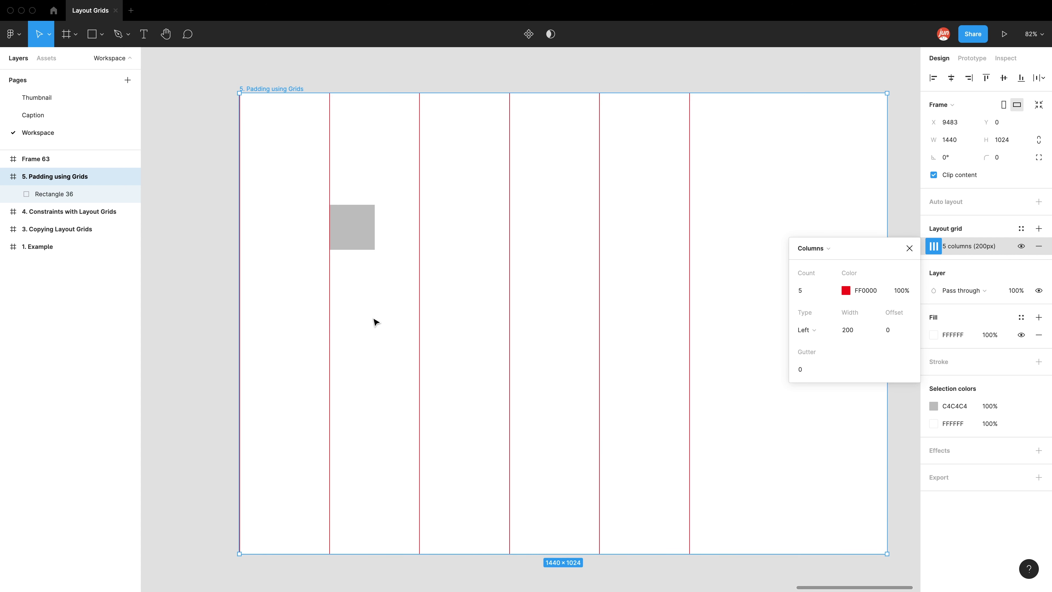
click(808, 292)
key(Return)
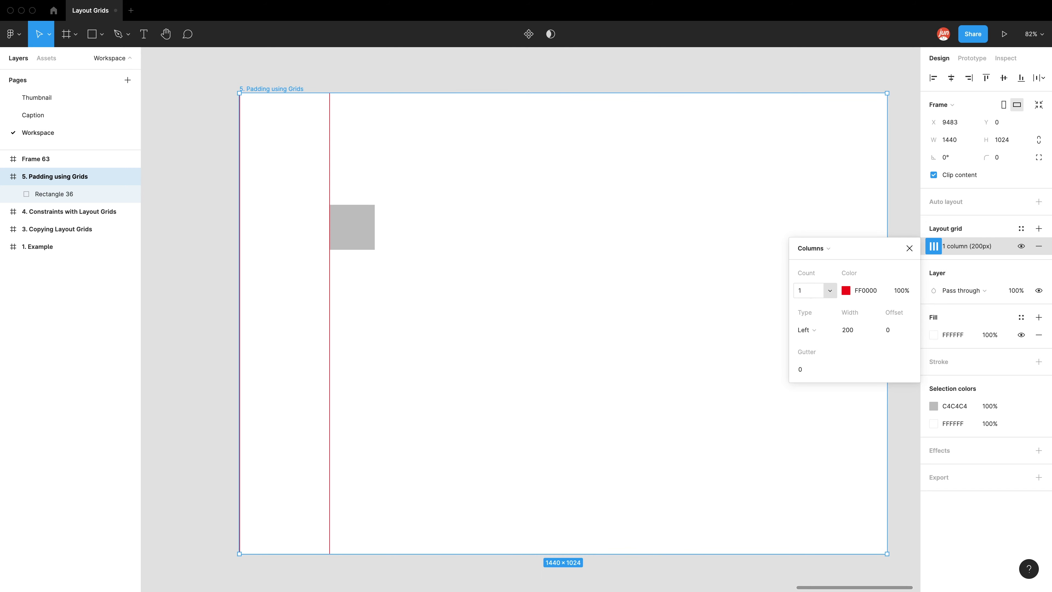
Snap Rectangle 36 to X 200 against the red column edge and check its distances.
click(387, 287)
scroll(335, 212, up, 15)
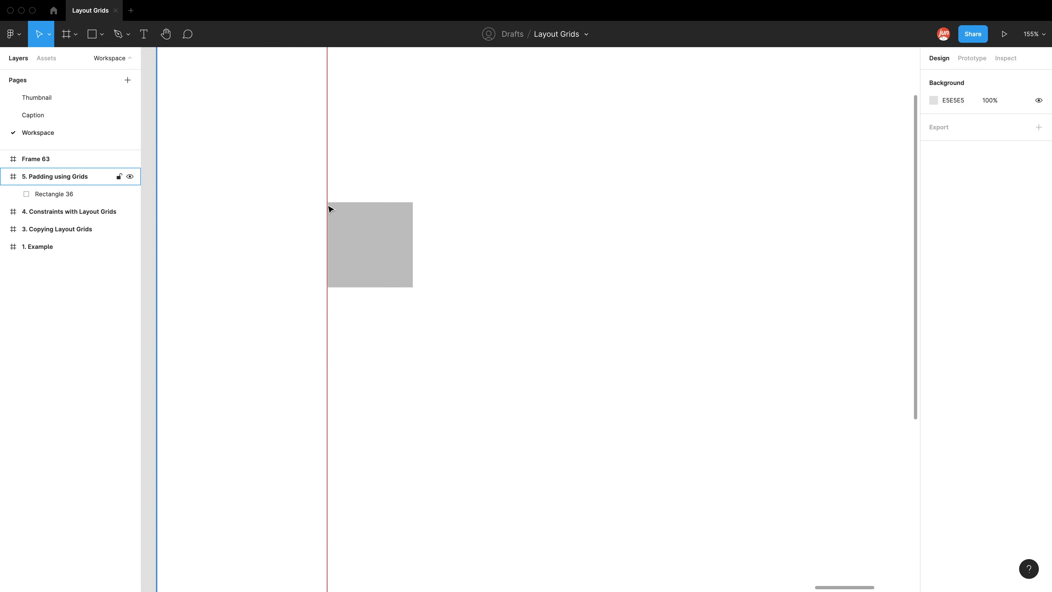
scroll(353, 202, up, 4)
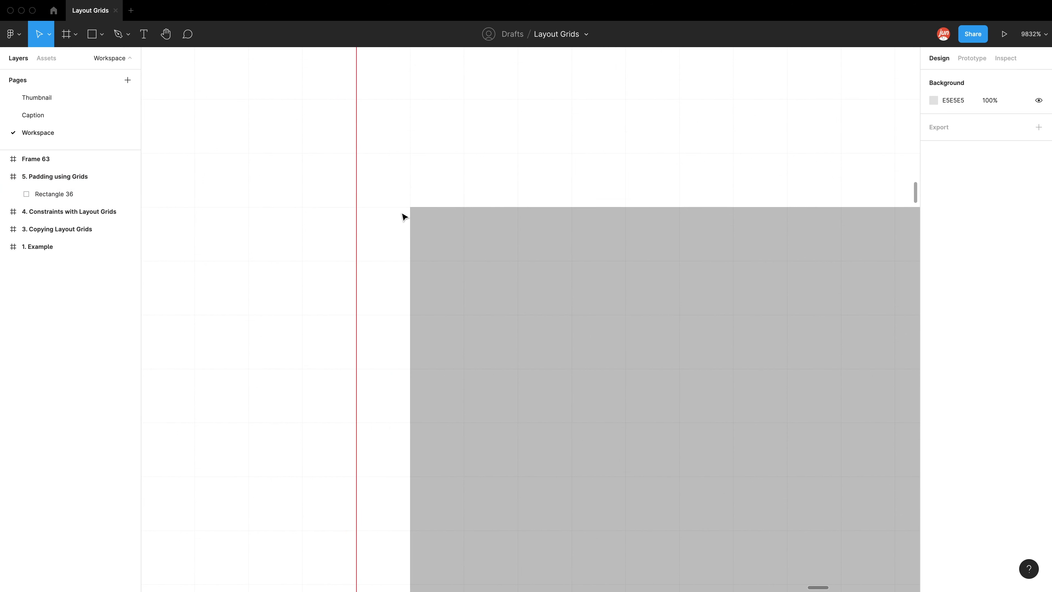
scroll(403, 216, down, 2)
click(431, 236)
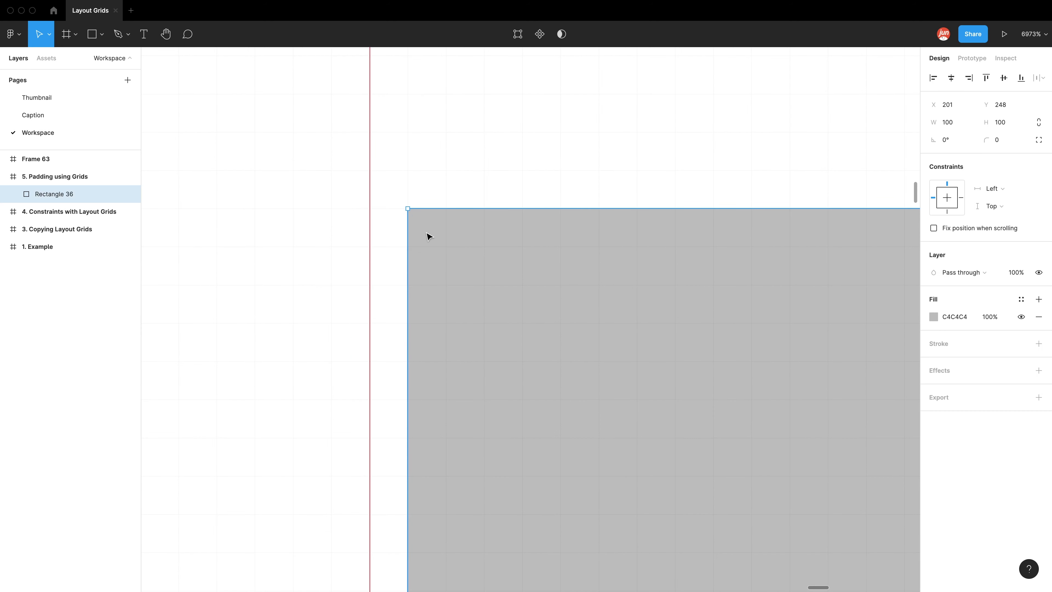
drag(431, 236, 399, 234)
scroll(415, 226, down, 15)
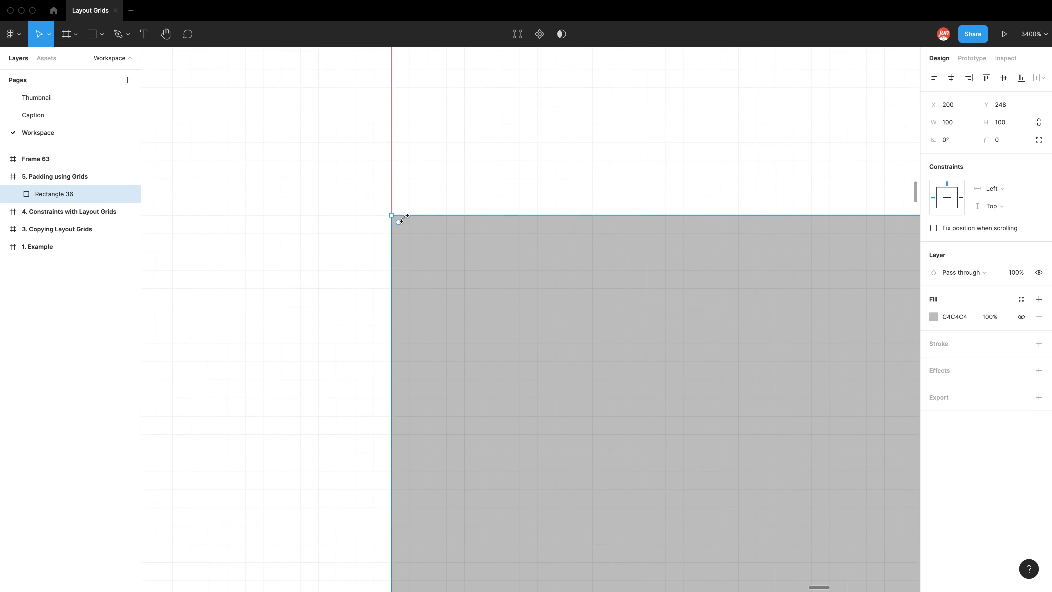
scroll(408, 224, up, 5)
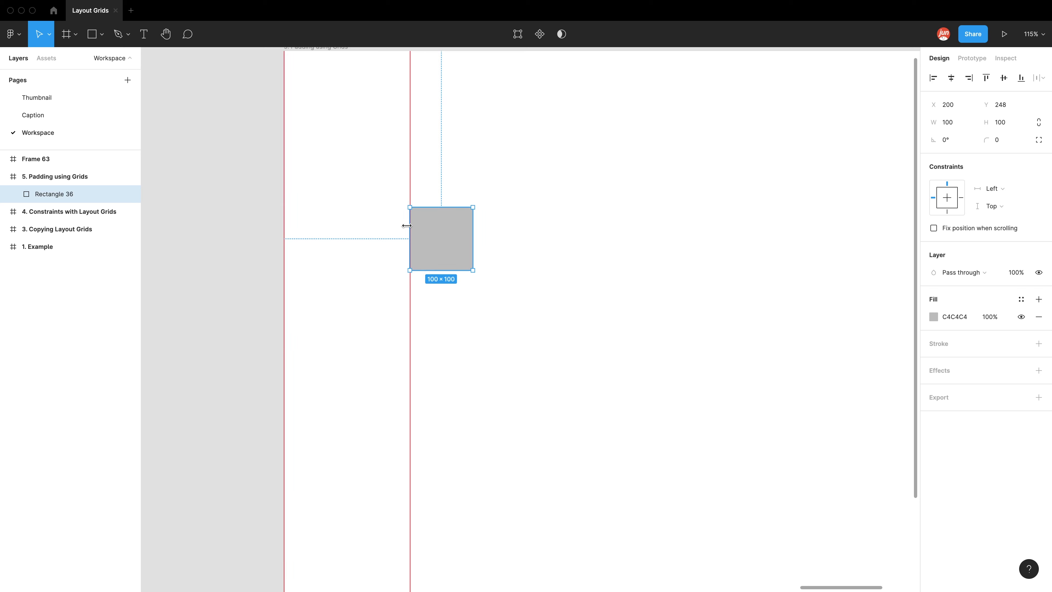
key(alt)
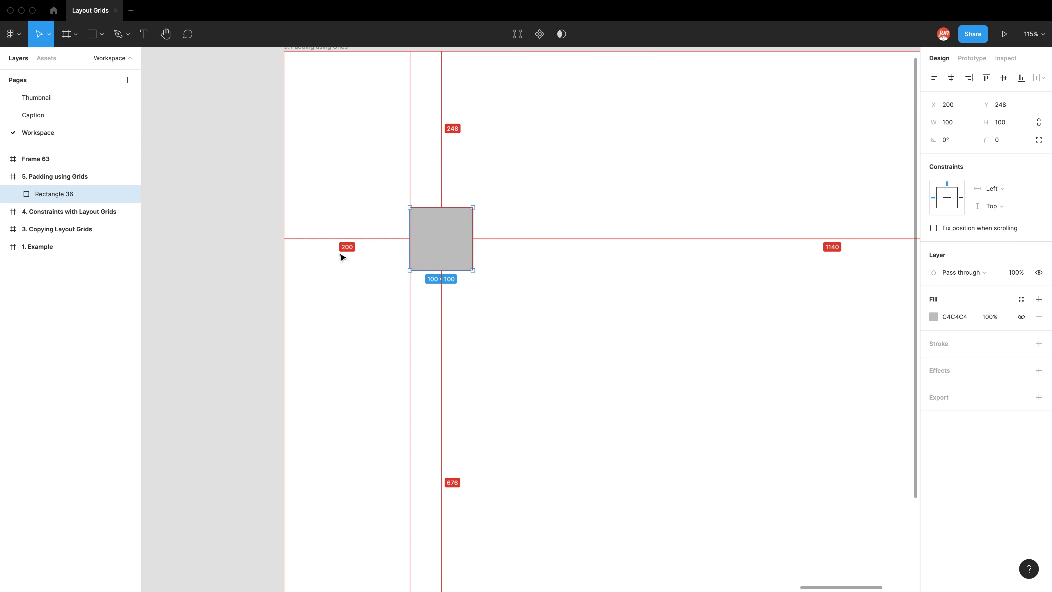
scroll(361, 218, down, 4)
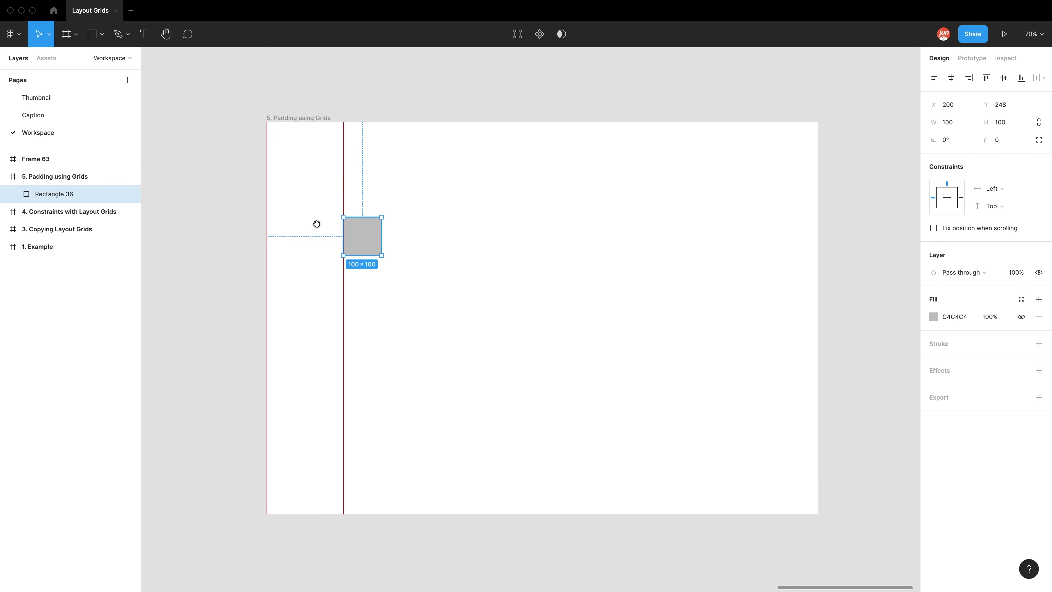
scroll(327, 221, up, 1)
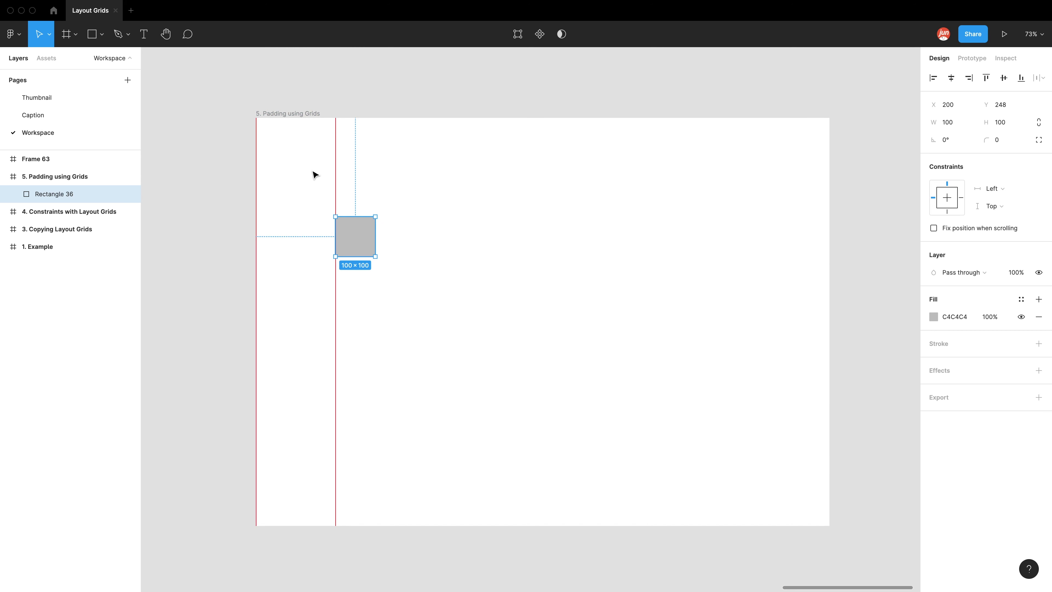
Narrow the Padding using Grids frame's left column to 80 px.
click(299, 114)
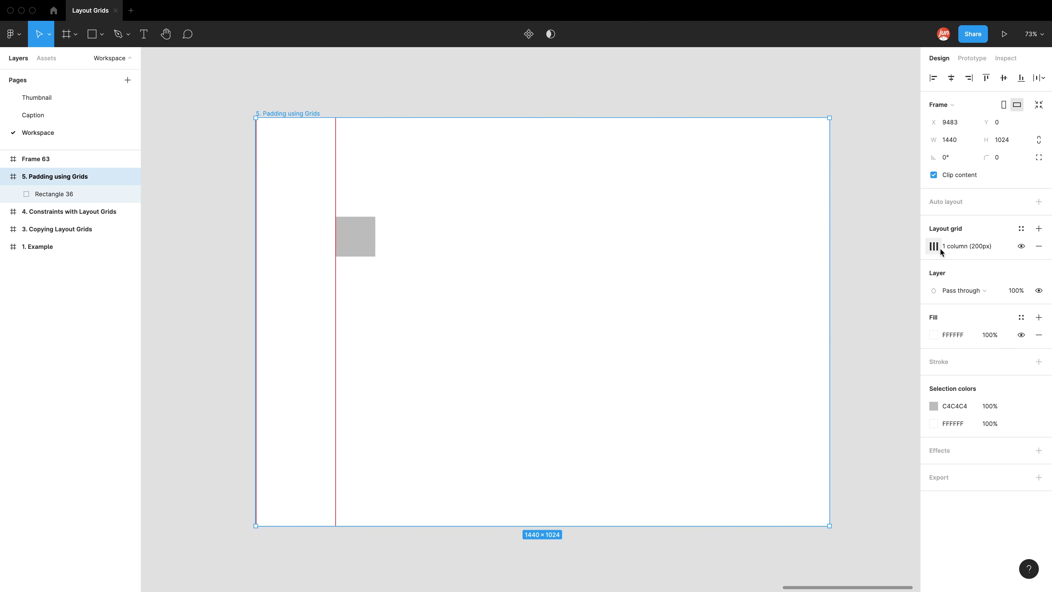
click(934, 245)
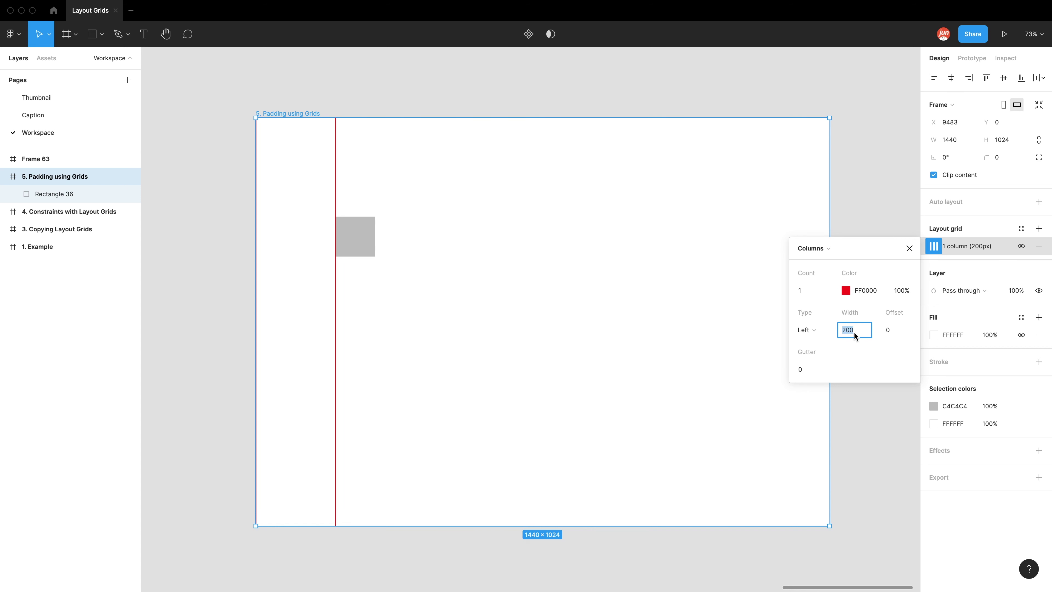
text(80)
key(Return)
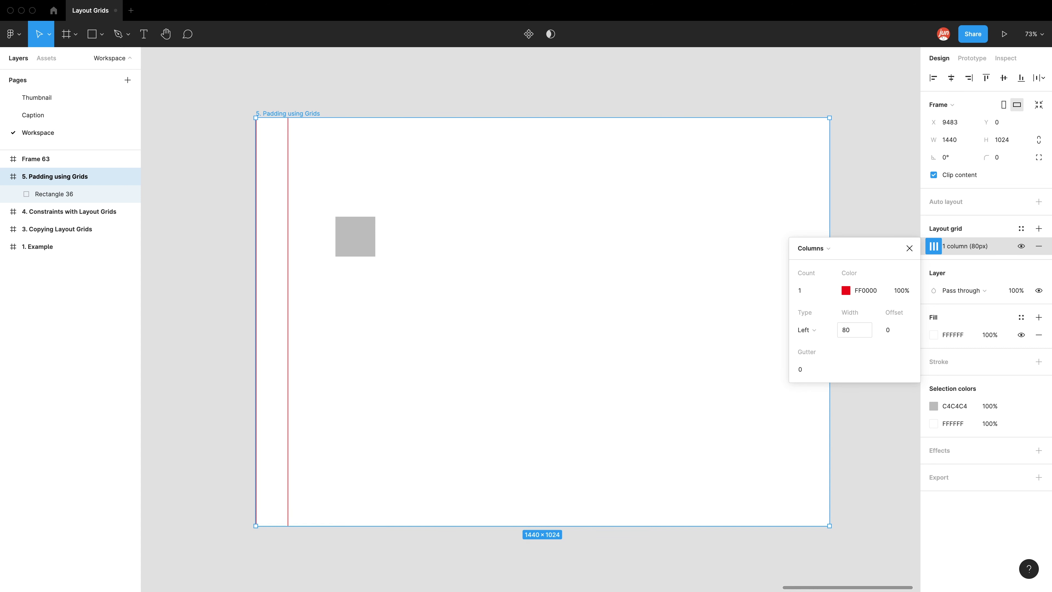
click(910, 248)
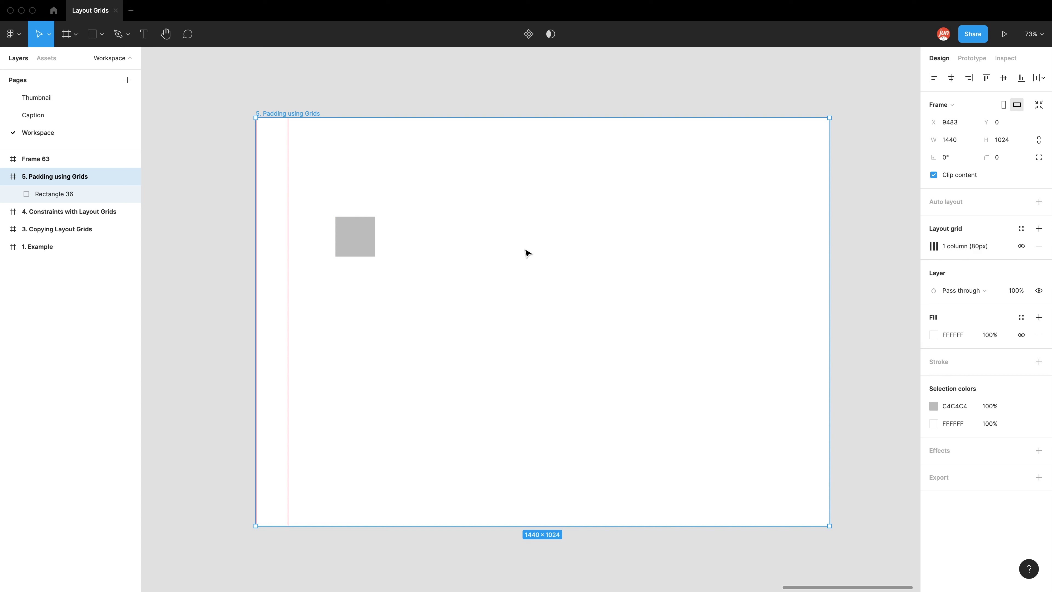
Delete Rectangle 36 and reselect the Padding using Grids frame.
click(370, 248)
key(Delete)
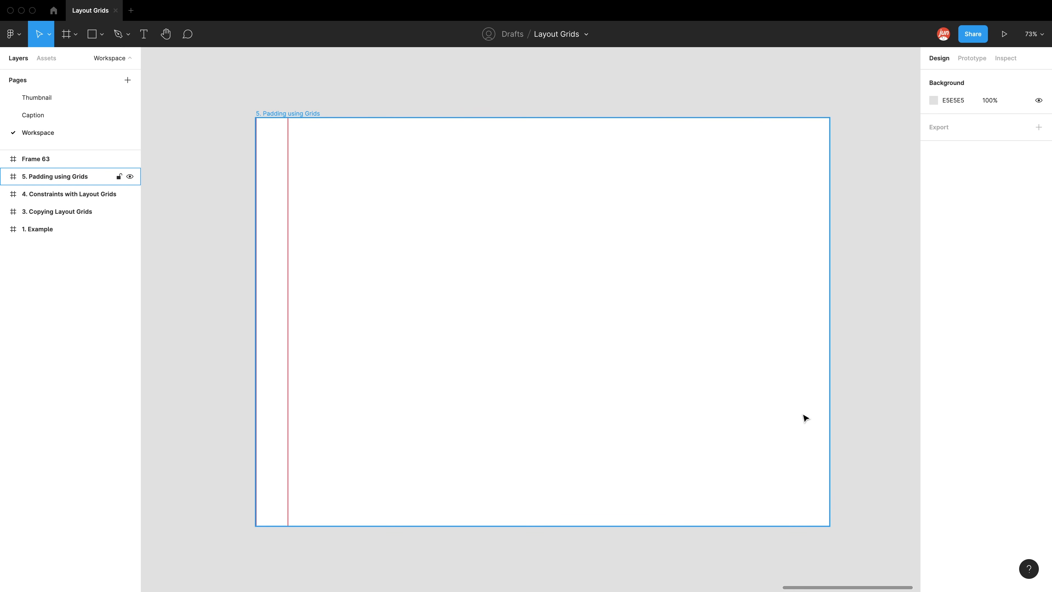
click(295, 85)
click(295, 114)
click(296, 114)
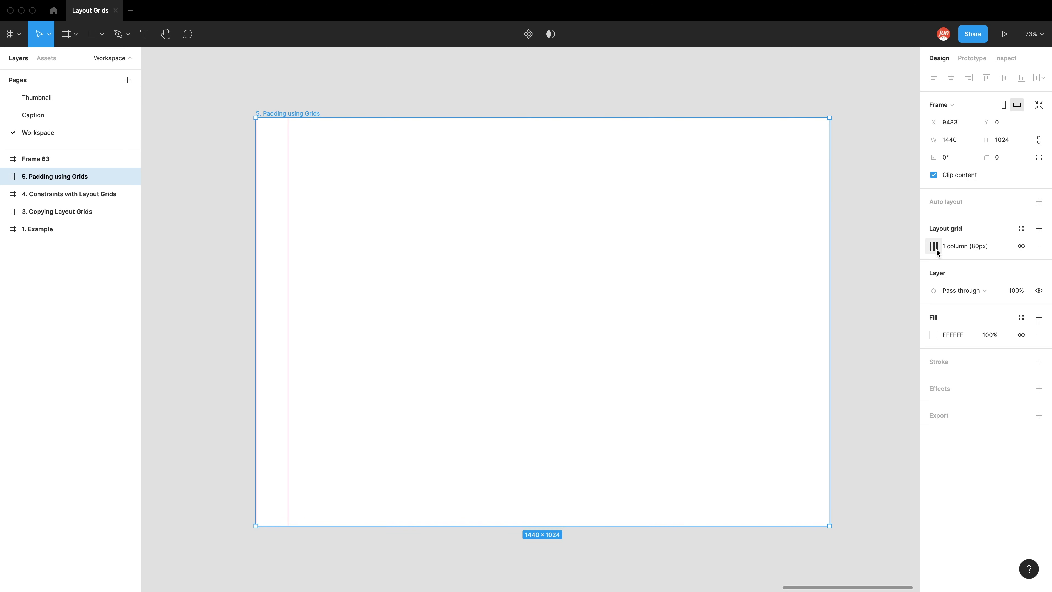
Add three layout grids and make one a right-aligned 80 px column at 100% opacity.
click(1039, 229)
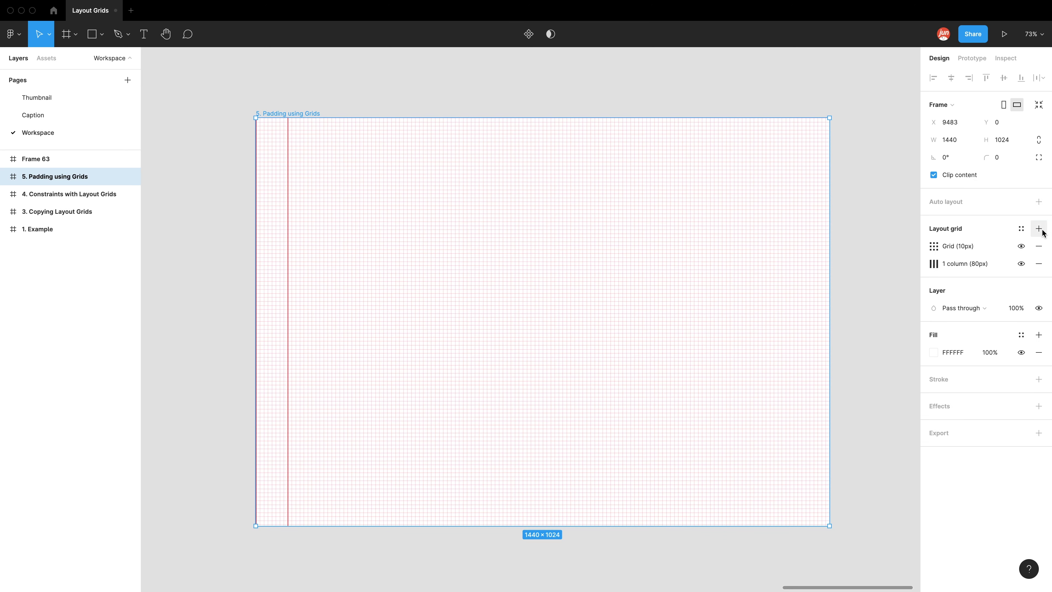
click(1040, 231)
click(1041, 230)
click(944, 281)
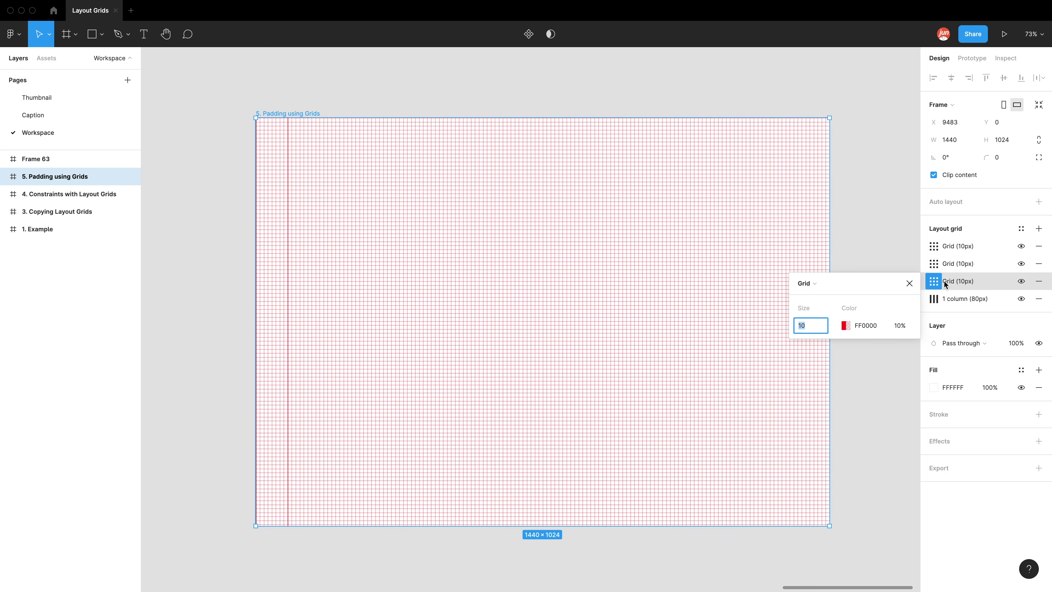
click(811, 285)
click(822, 298)
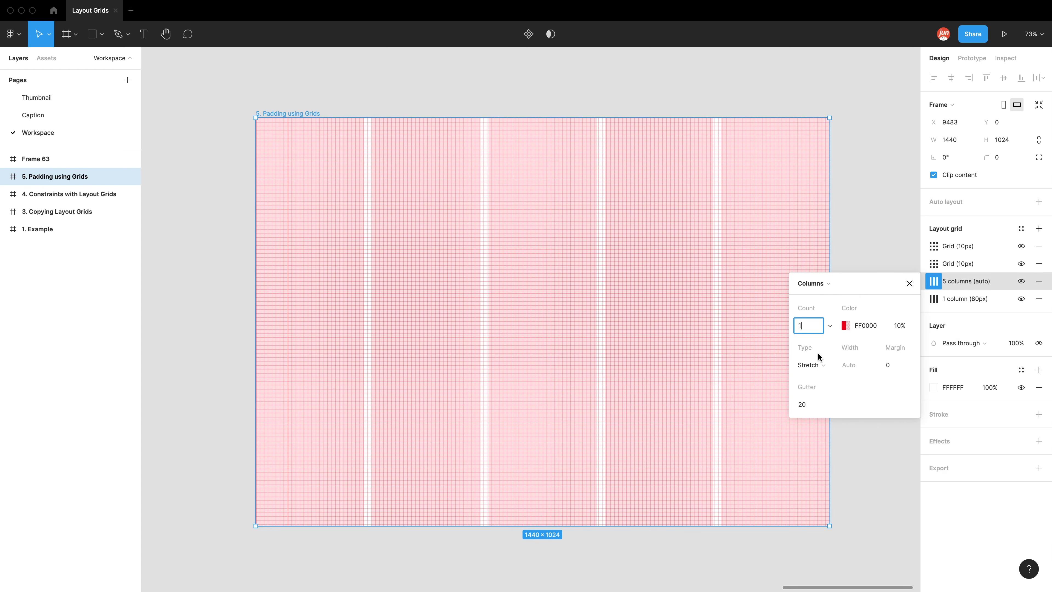
key(Return)
click(898, 327)
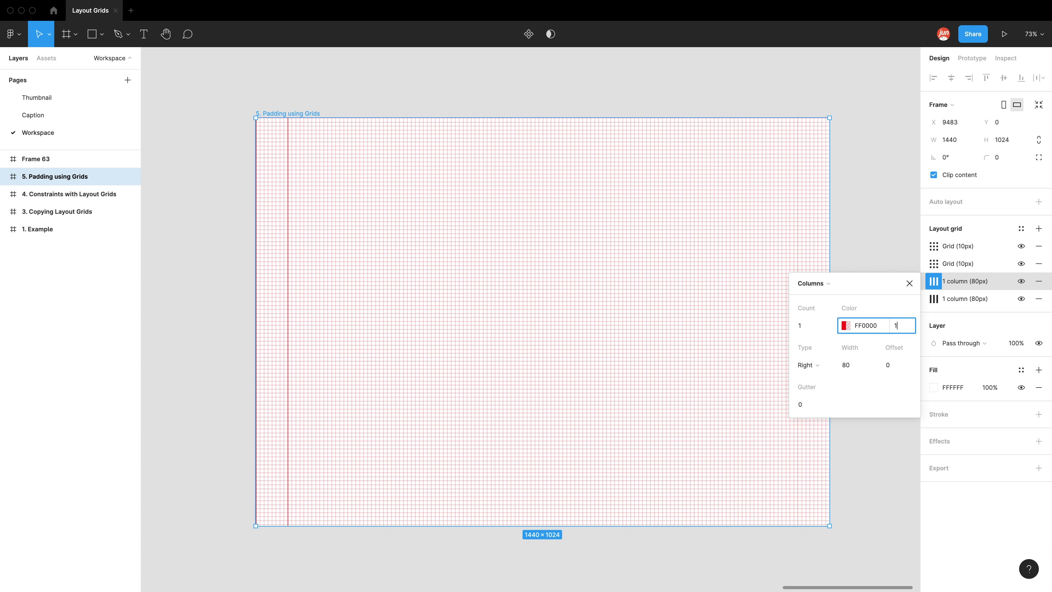
text(100)
key(Return)
Turn a second 10px grid into a top-aligned 80 px row at 100% opacity.
click(937, 265)
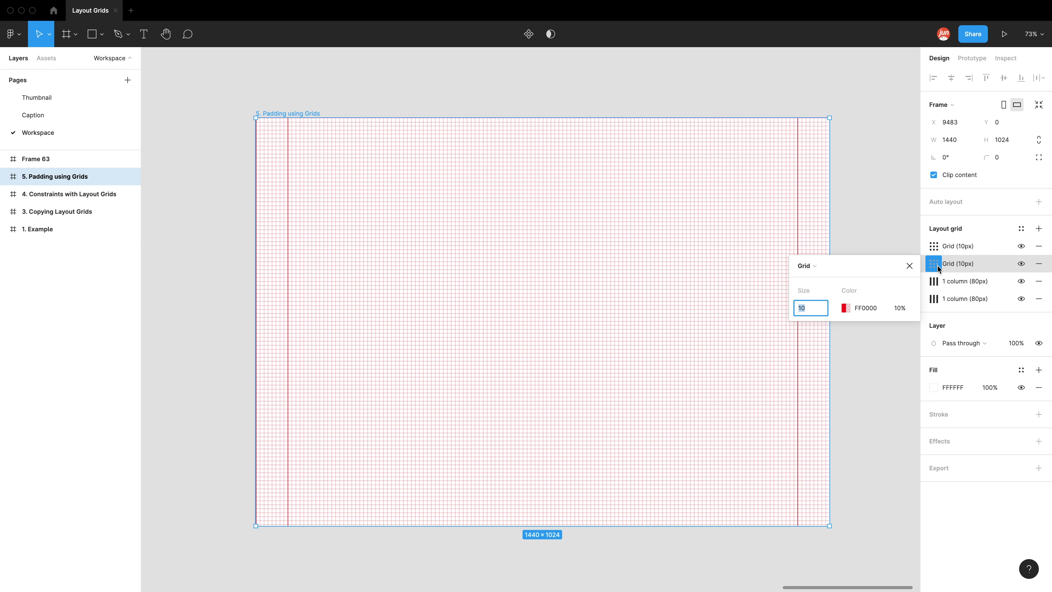
click(817, 270)
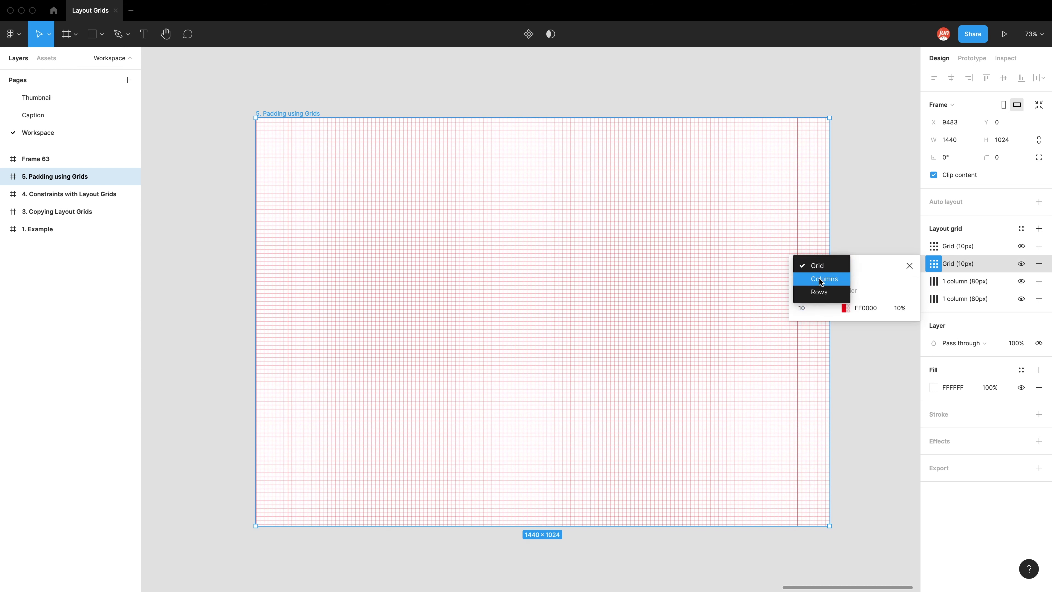
click(817, 292)
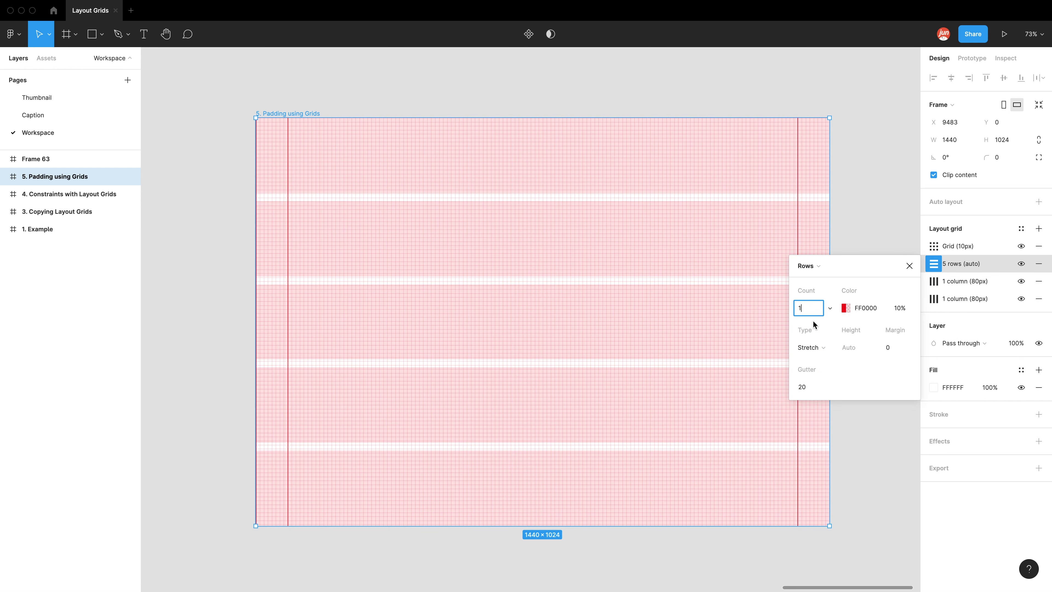
click(812, 347)
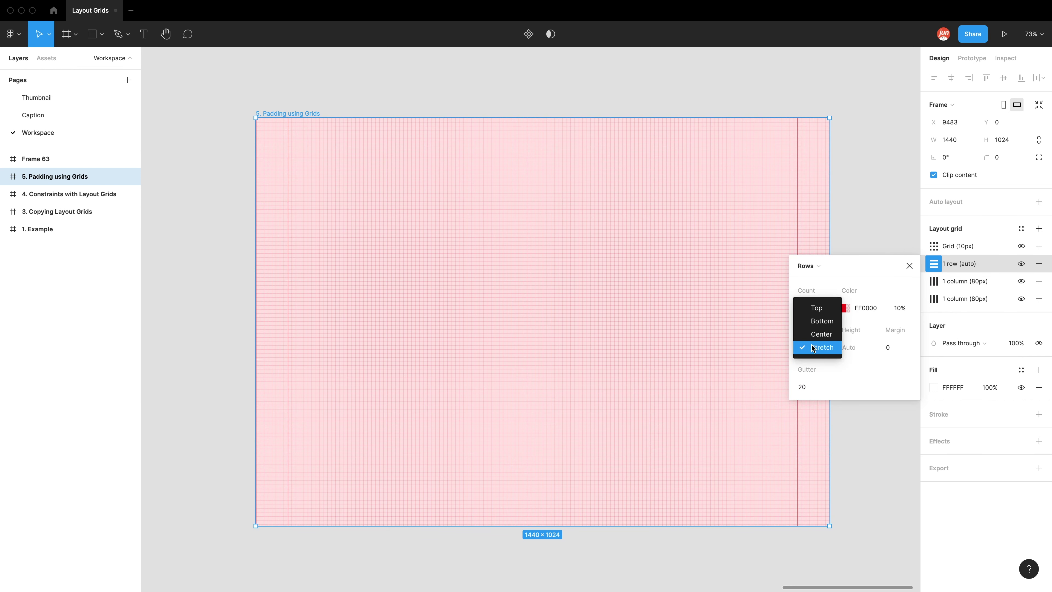
click(817, 308)
click(896, 308)
key(BackSpace)
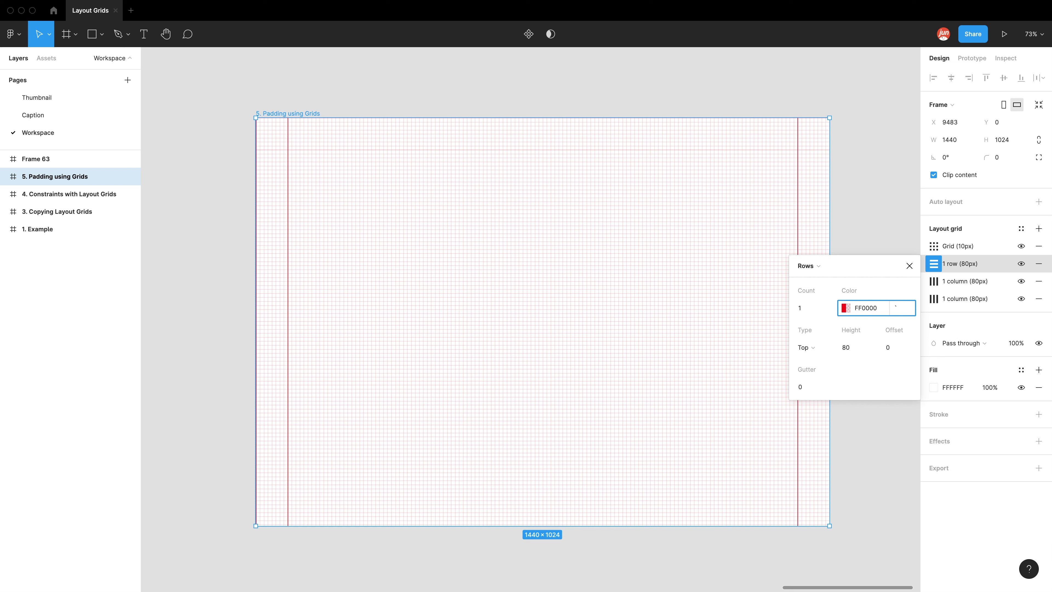
text(100)
key(Return)
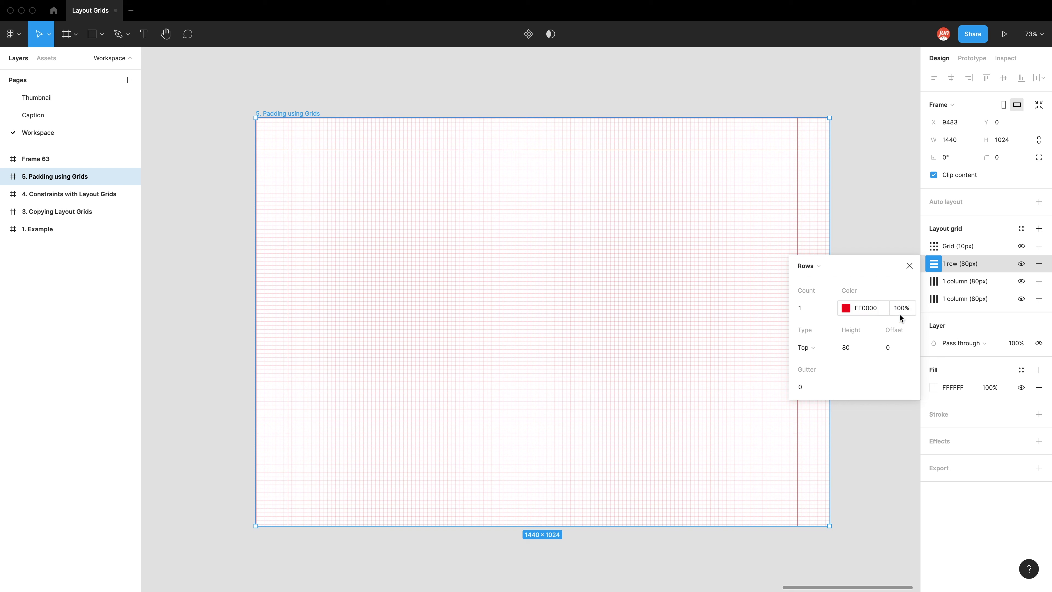
Turn the remaining 10px grid into a single bottom-aligned row.
click(909, 265)
click(933, 246)
click(806, 248)
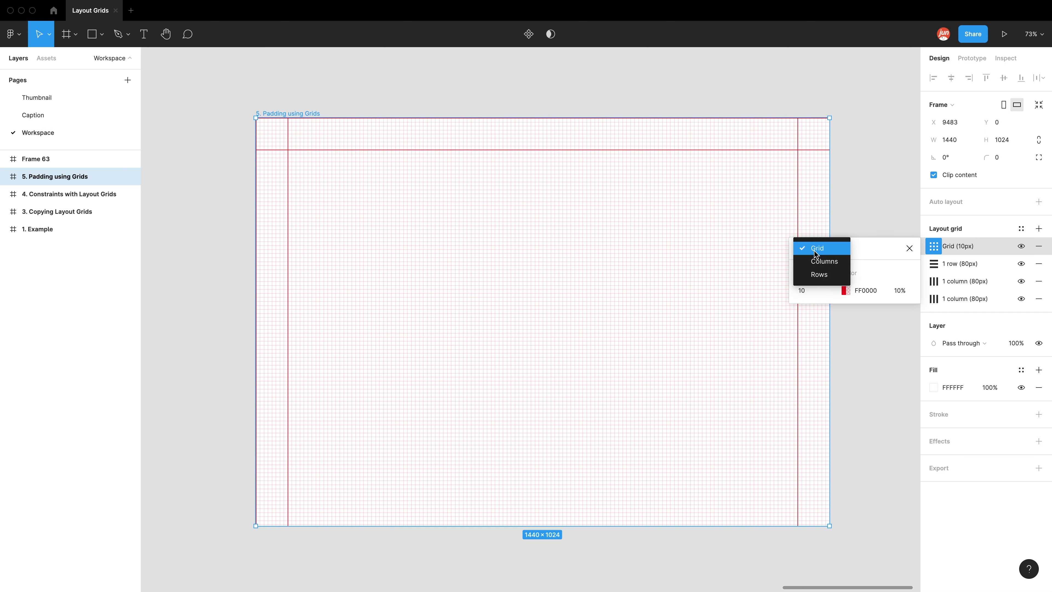
click(808, 273)
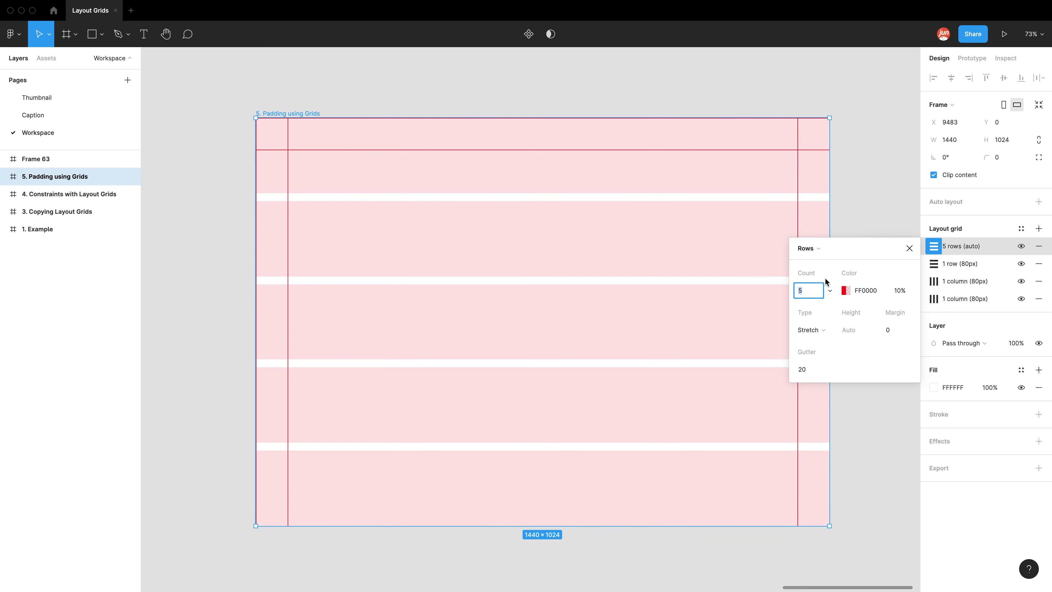
text(1)
click(817, 331)
click(809, 303)
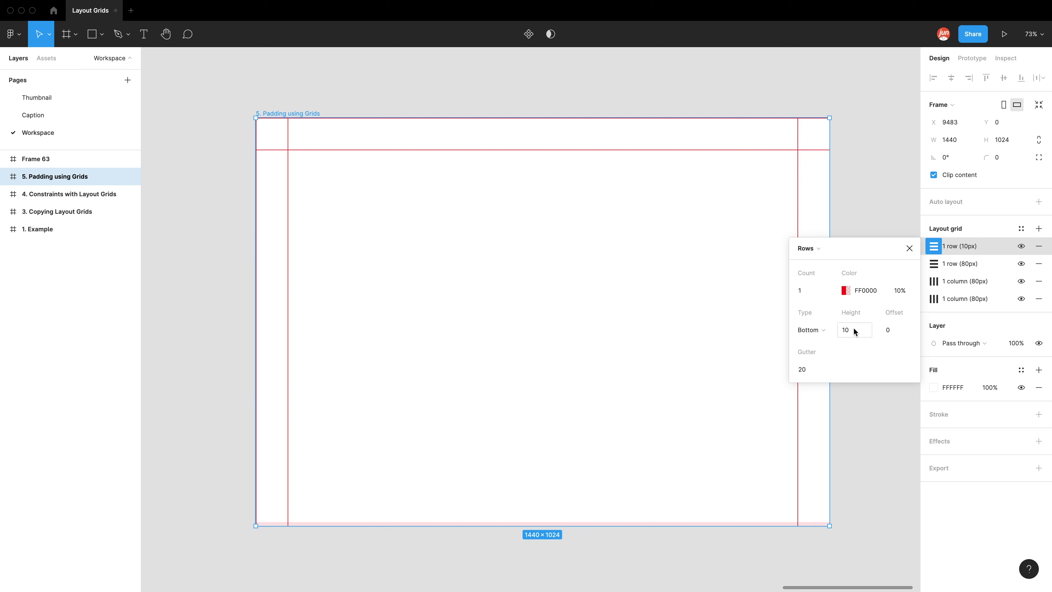
click(853, 331)
Give the bottom row 80 px height, 0 gutter and 100% opacity.
text(80)
click(801, 369)
text(0)
click(900, 291)
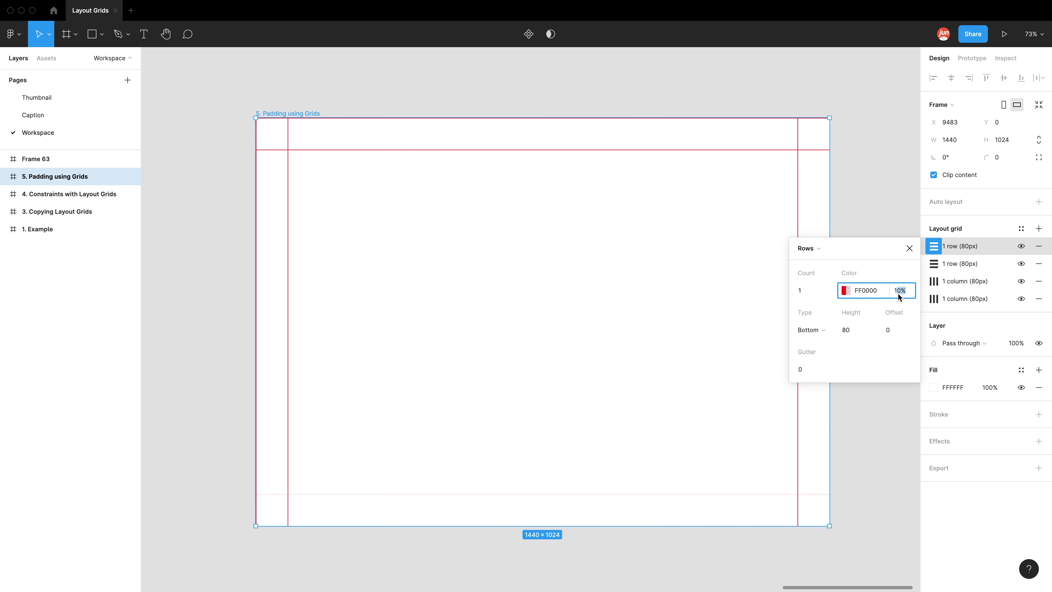
text(11)
text(0)
key(Return)
click(888, 236)
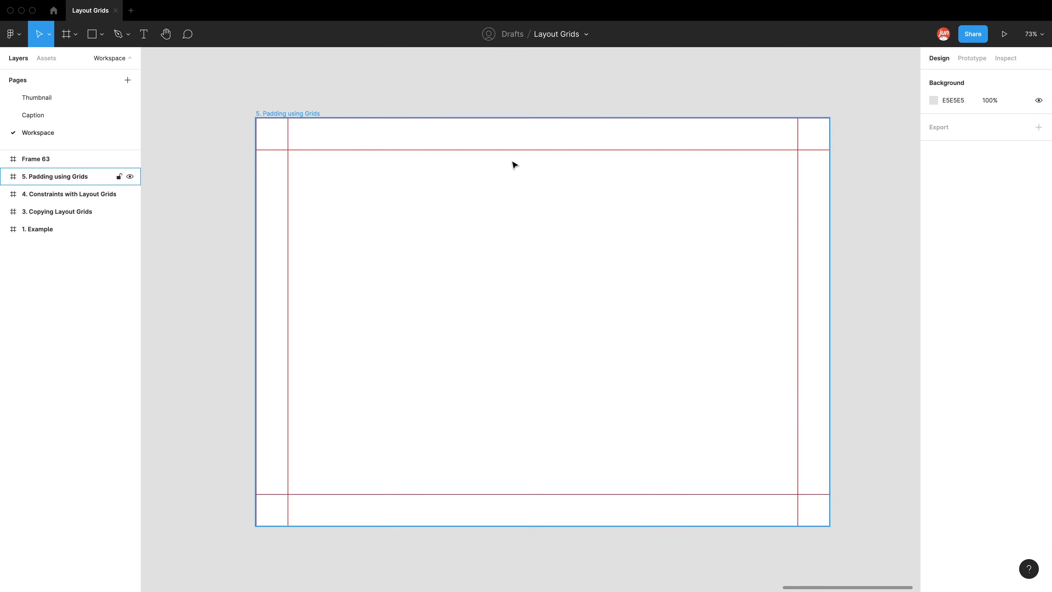
click(312, 116)
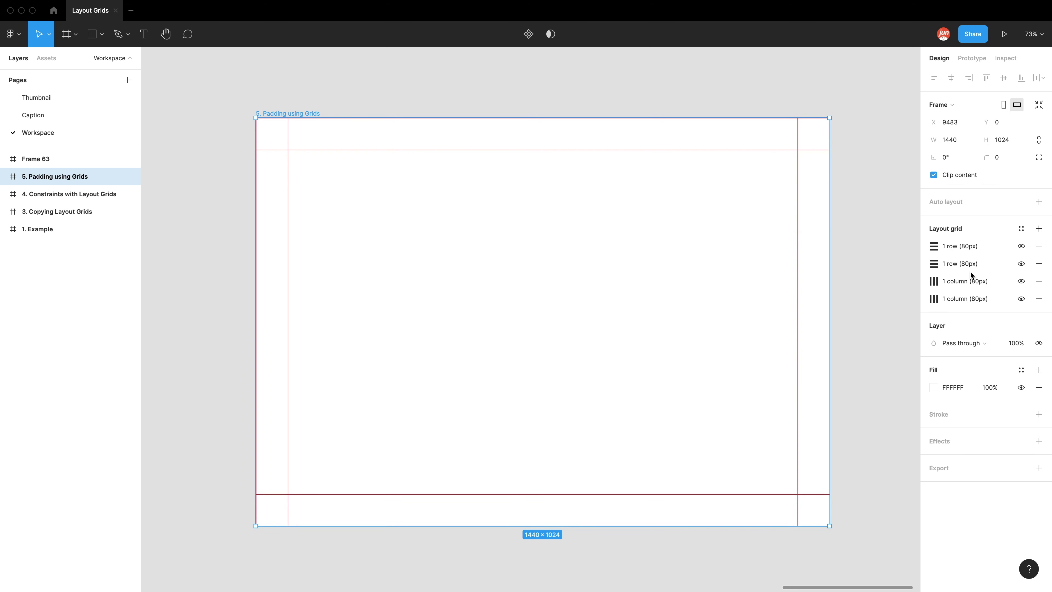
Draw Frame 64 beside the Padding frame at Y 0 and resize it to Desktop 1440×1024.
scroll(521, 186, down, 3)
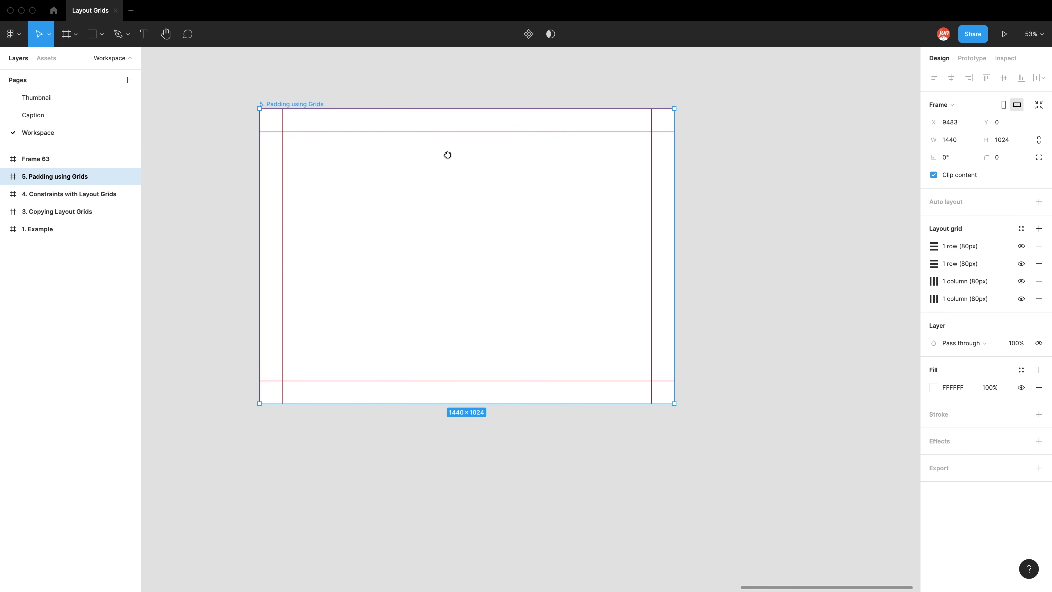
click(66, 34)
click(714, 154)
scroll(679, 154, right, 2)
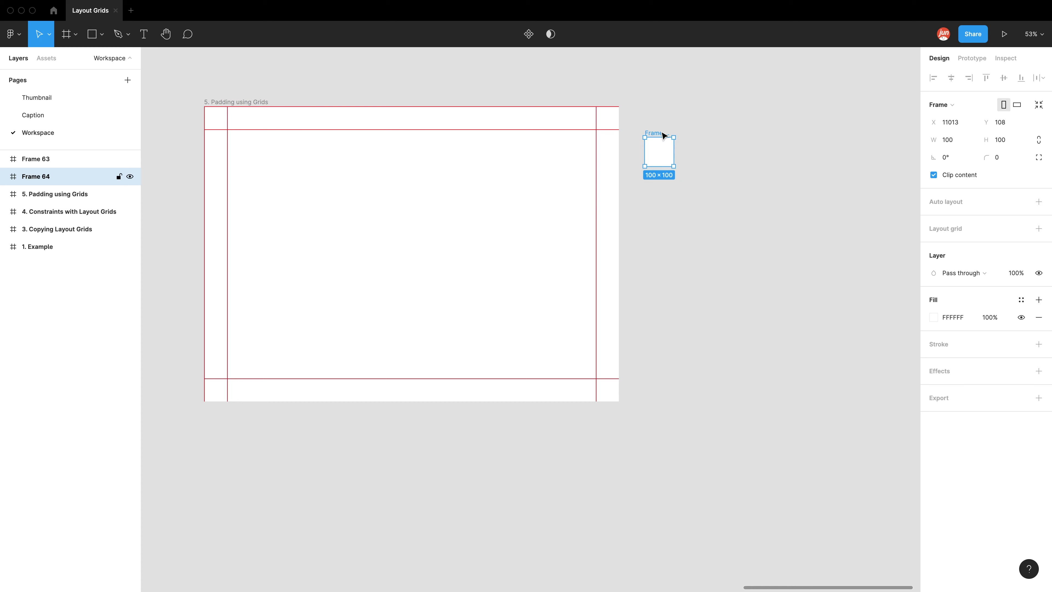
drag(666, 143, 654, 104)
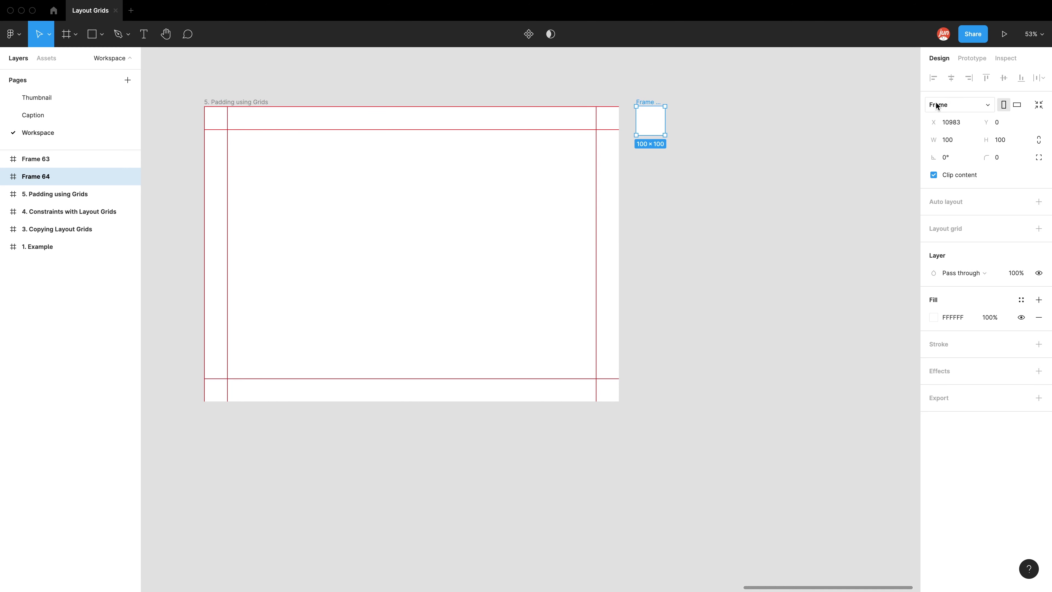
click(936, 103)
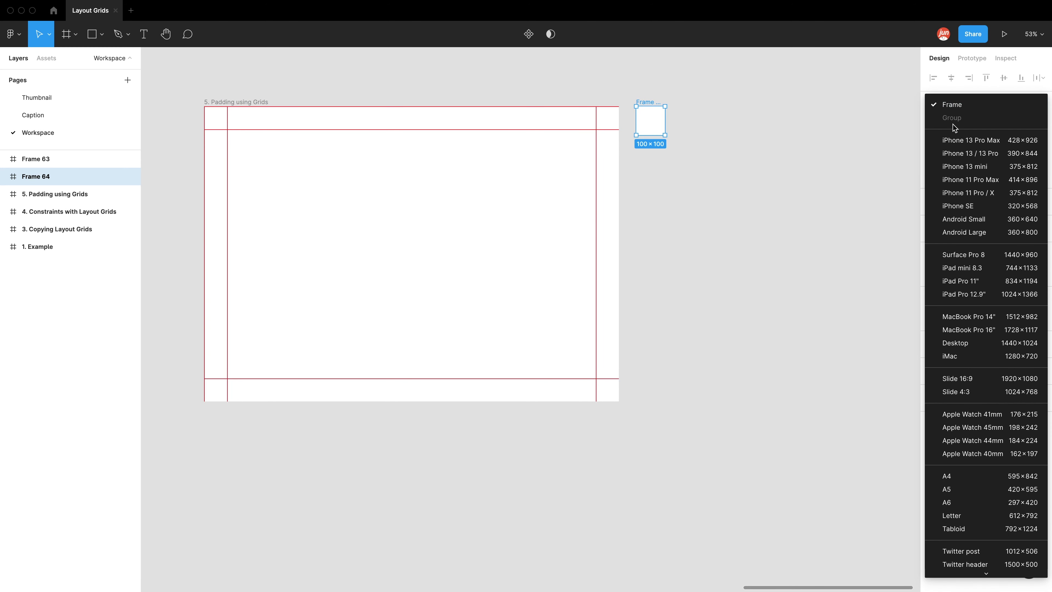
click(977, 343)
scroll(584, 210, right, 2)
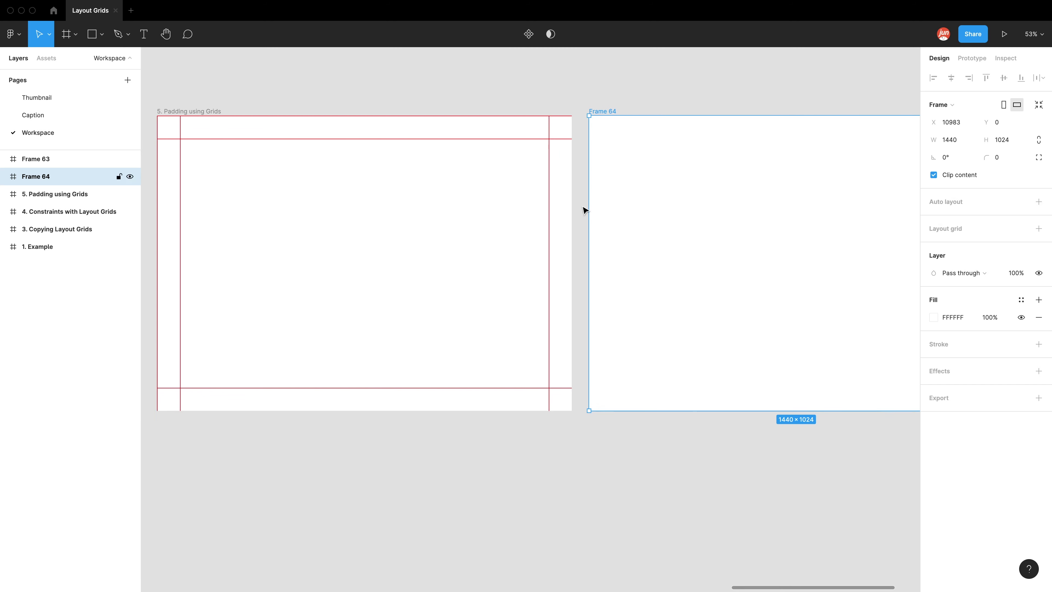
click(254, 142)
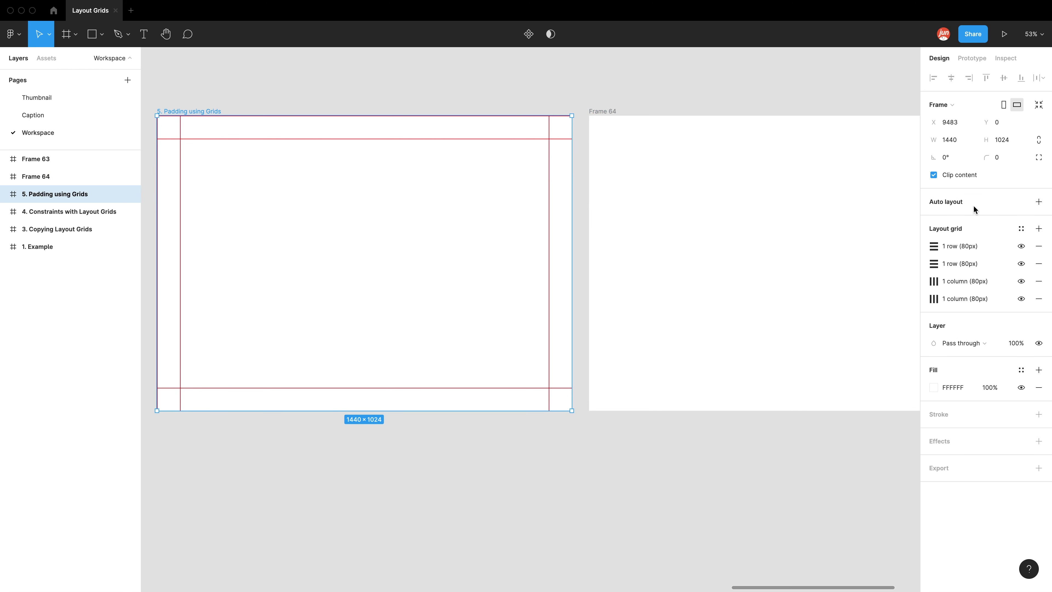
Save the padding frame's grids as a new grid style named Padding 80px.
click(1017, 229)
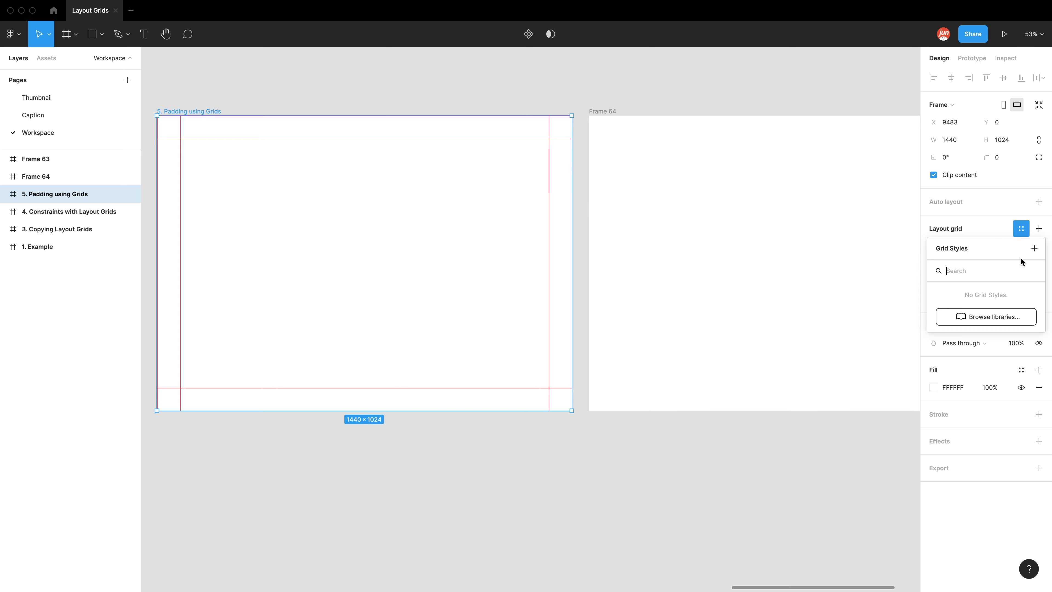
click(1034, 249)
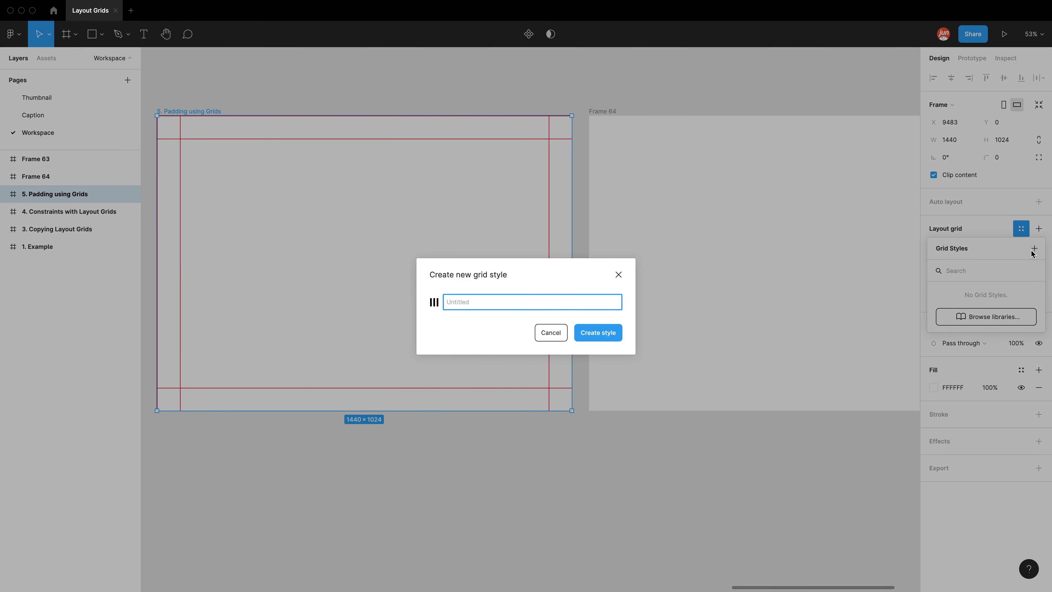
text(Padding 80px)
click(590, 337)
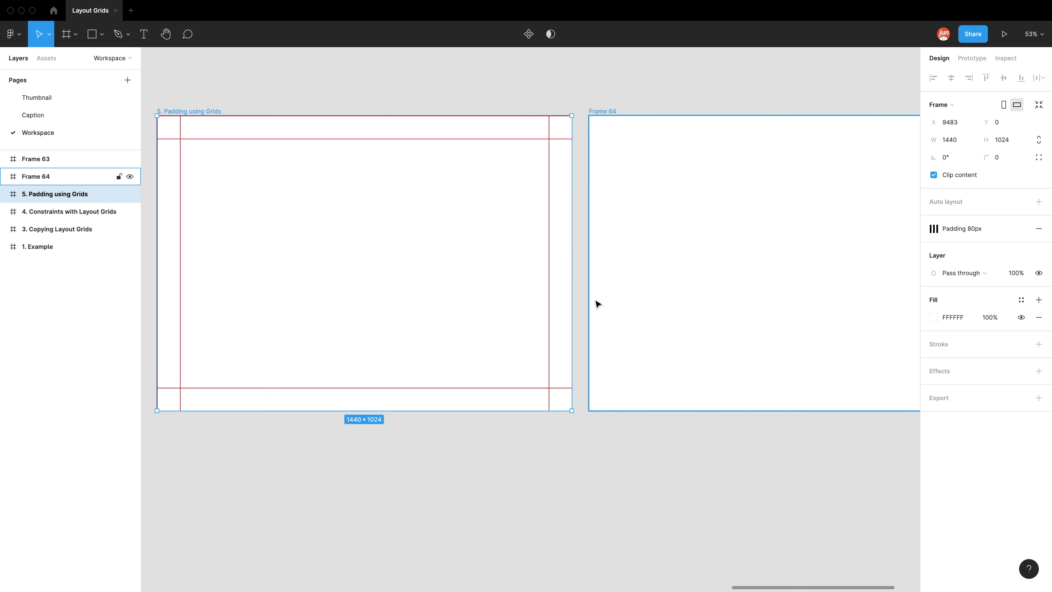
Apply the Padding 80px grid style to Frame 64.
click(603, 111)
click(1021, 229)
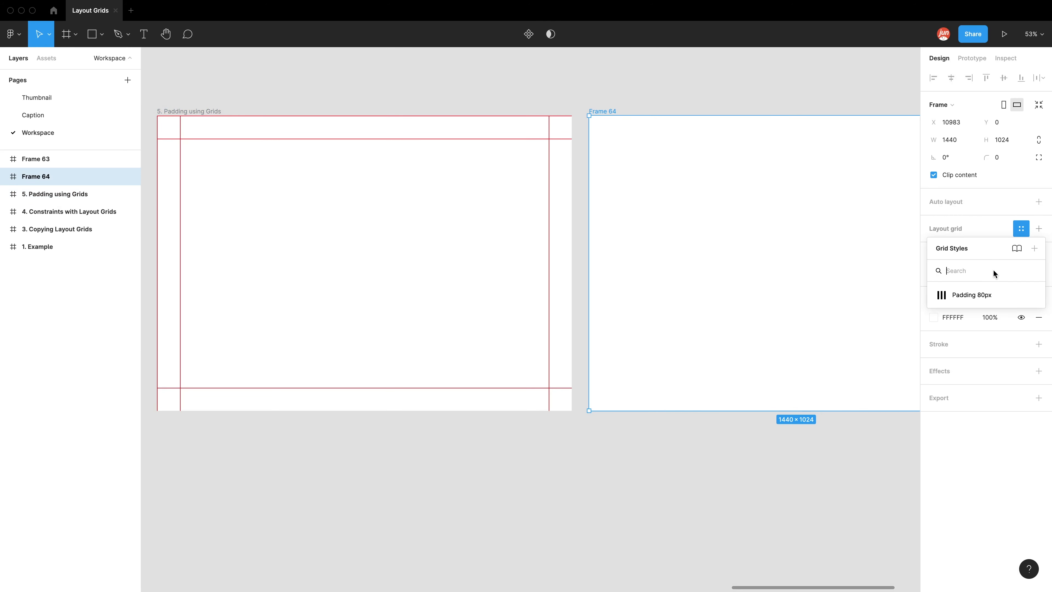
click(987, 297)
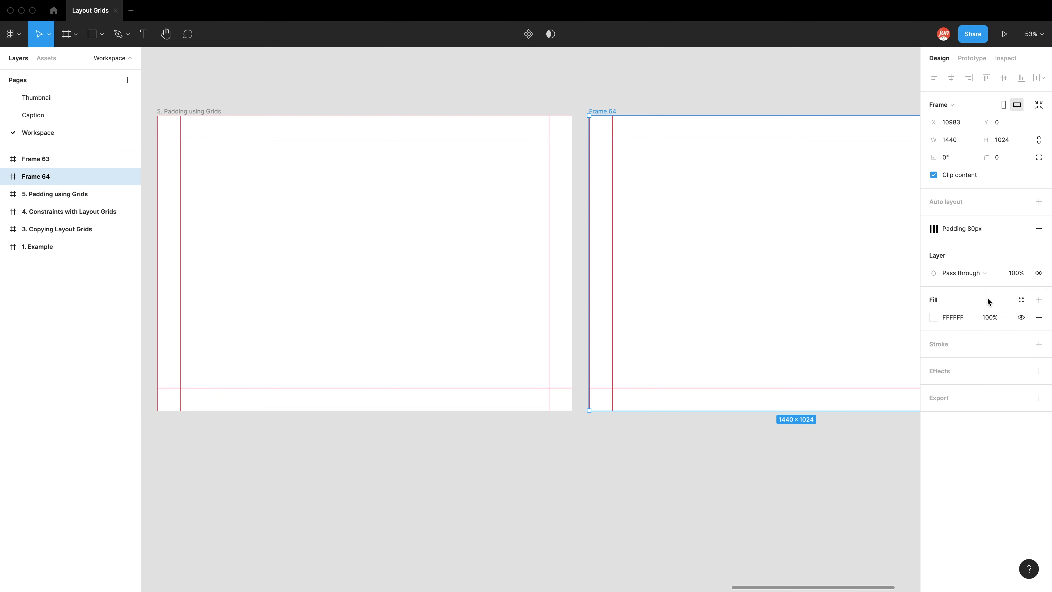
Reapply the Padding 80px grid style to Frame 64, then detach it into four separate 80px grids.
click(1039, 229)
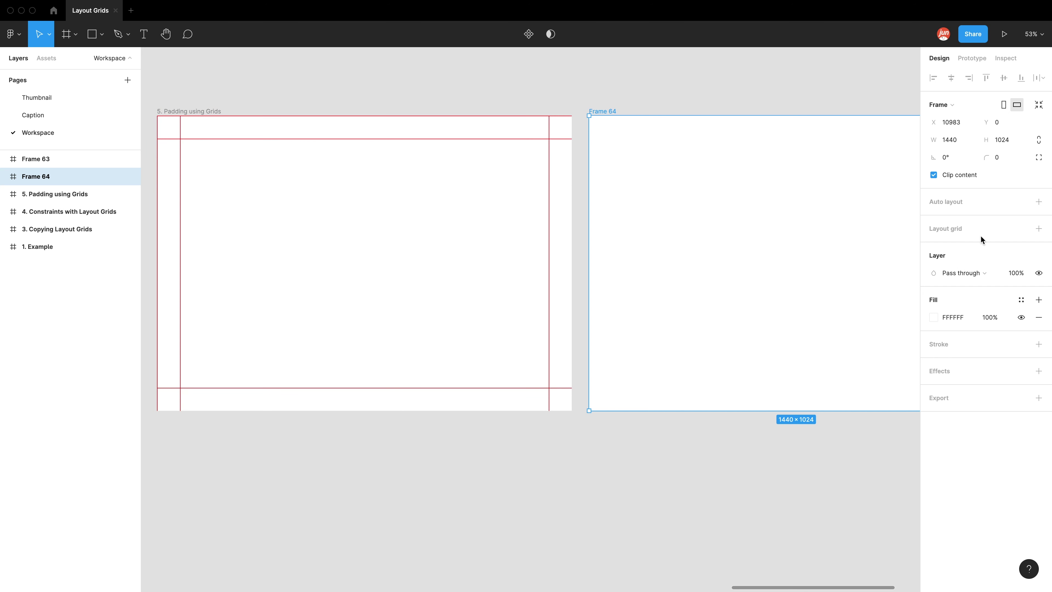
click(1021, 228)
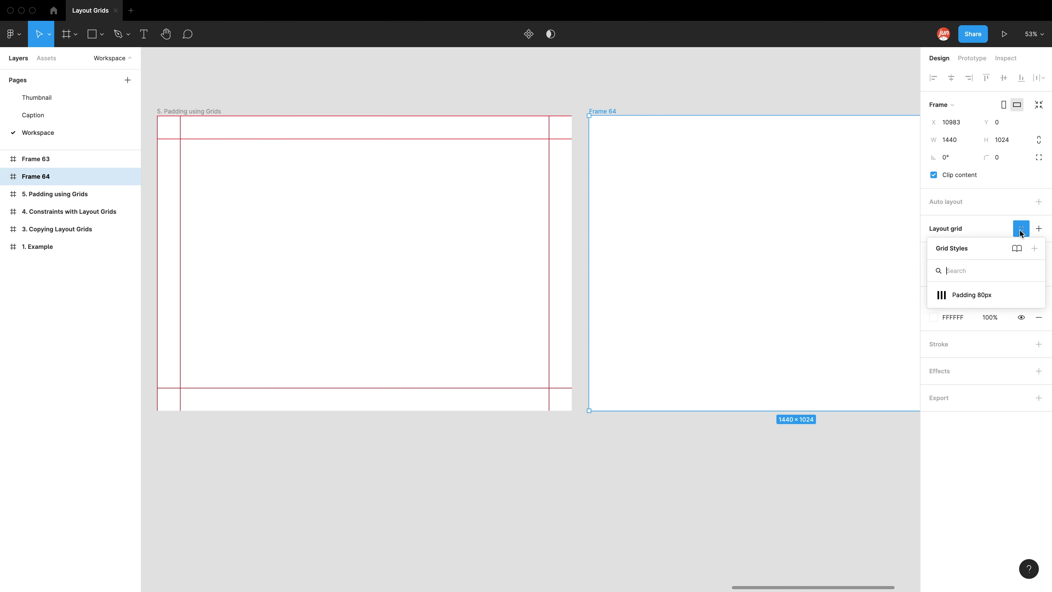
click(970, 293)
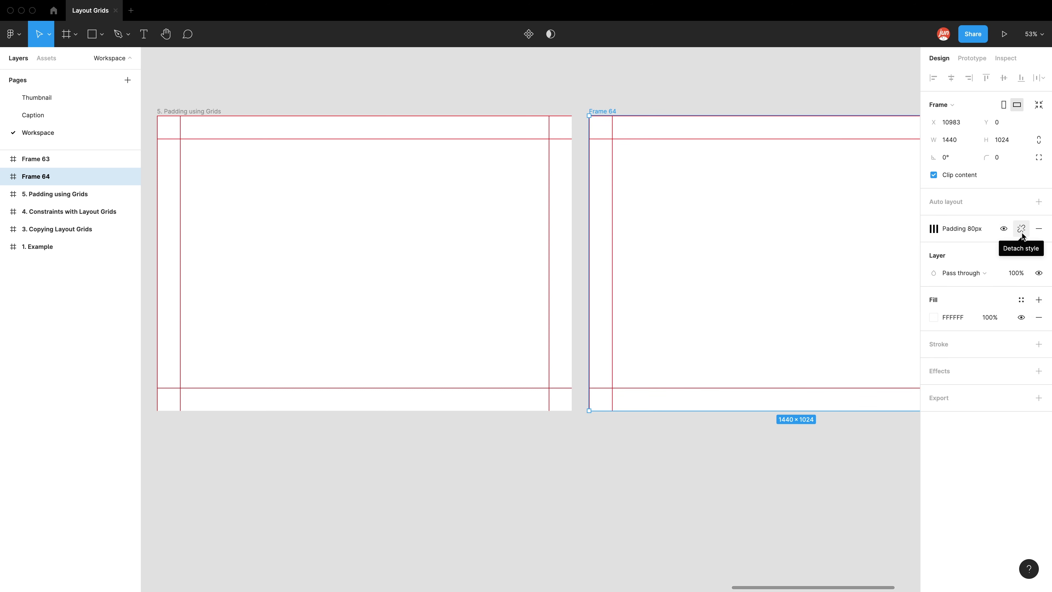
click(1022, 229)
drag(801, 205, 625, 209)
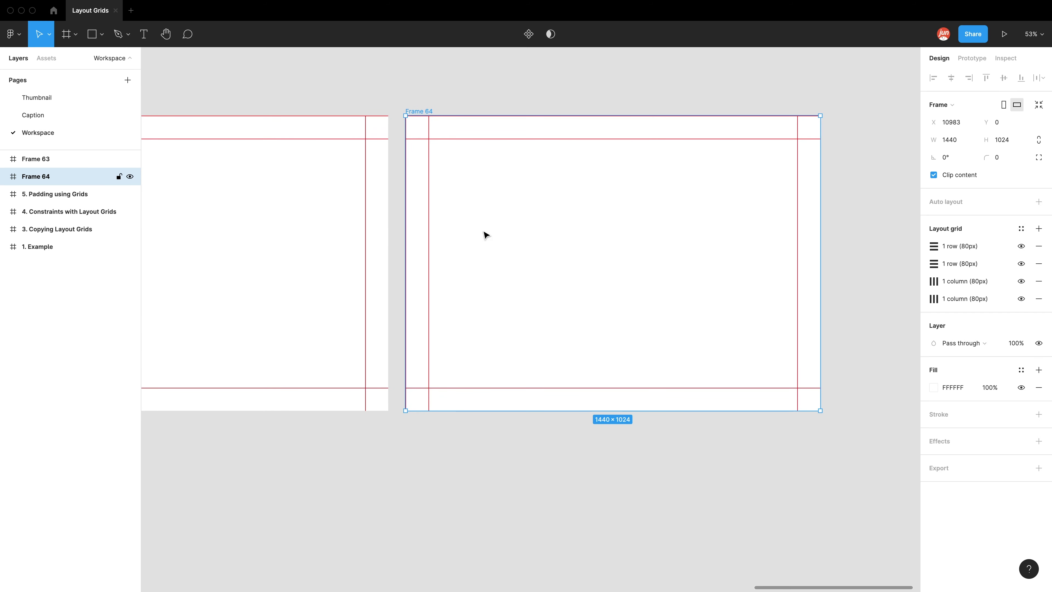
scroll(702, 214, up, 3)
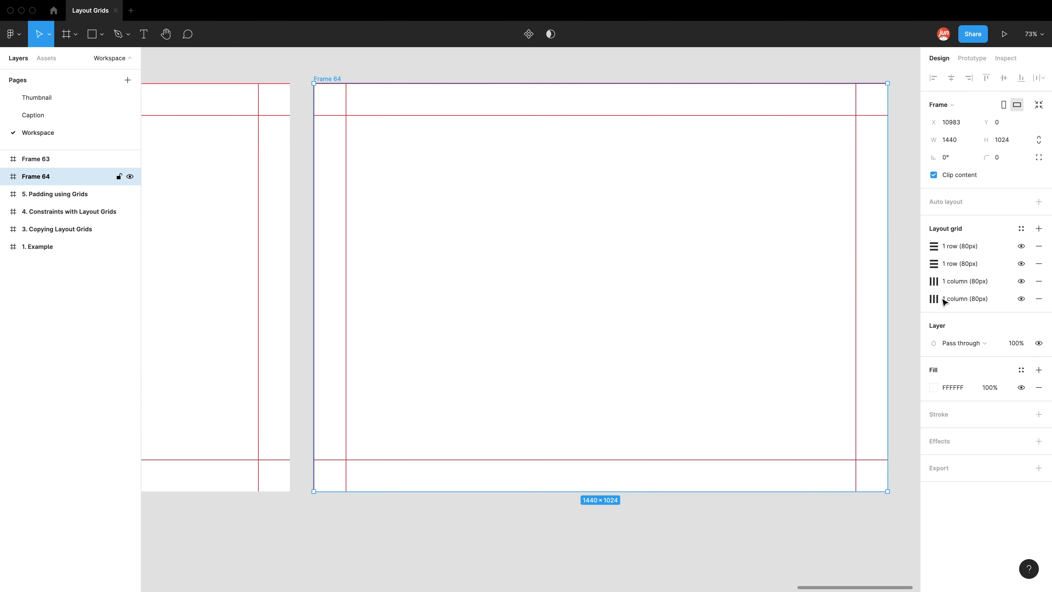
scroll(497, 221, up, 2)
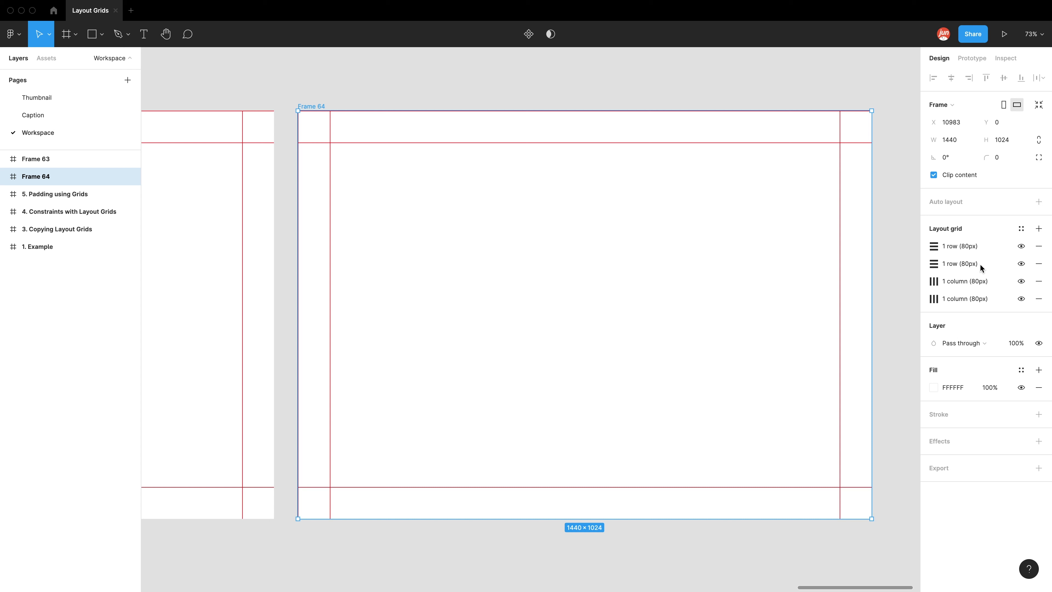
Set both column widths and both row heights of Frame 64's detached grids to 24px.
click(934, 298)
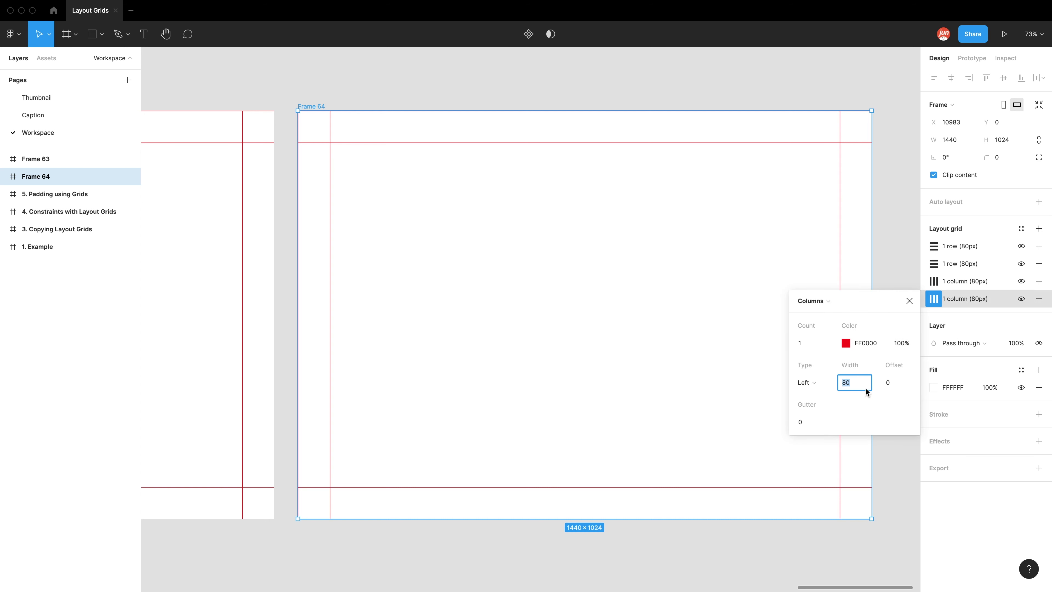
text(24)
drag(700, 301, 704, 301)
click(935, 282)
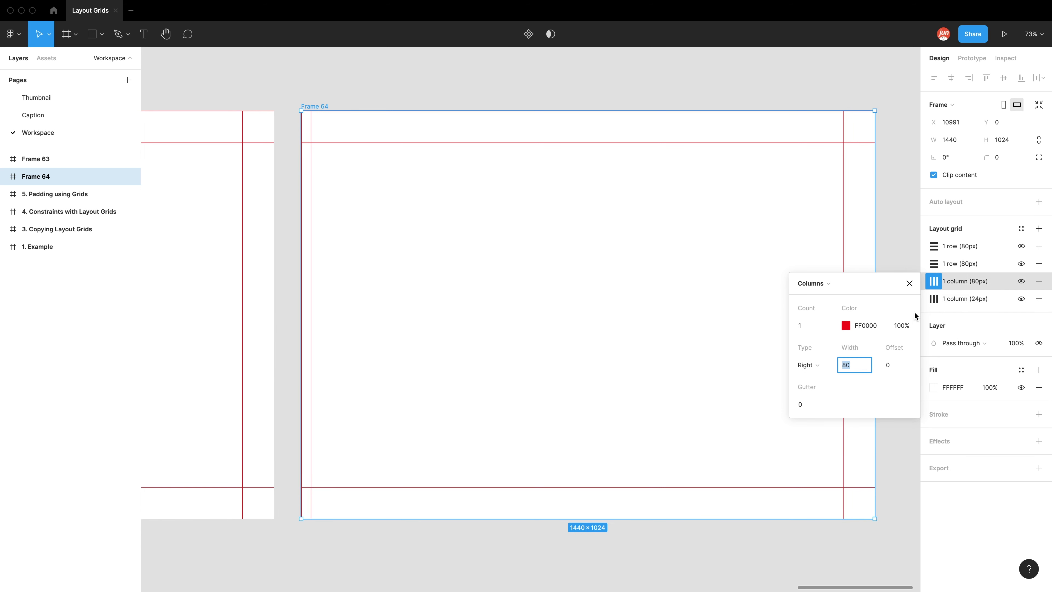
text(24)
click(931, 269)
text(24)
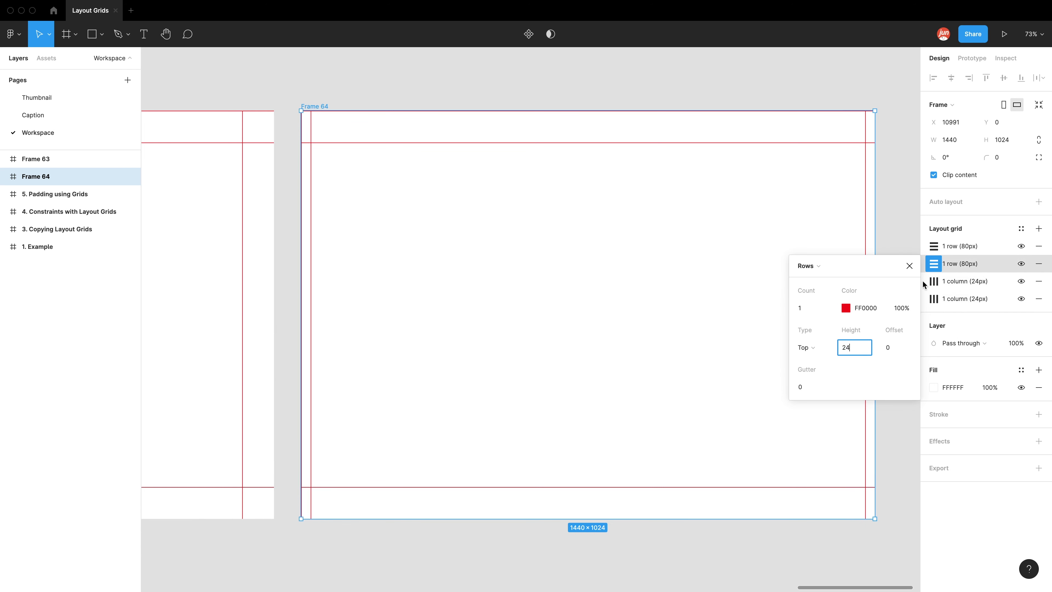
click(932, 246)
text(24)
key(Return)
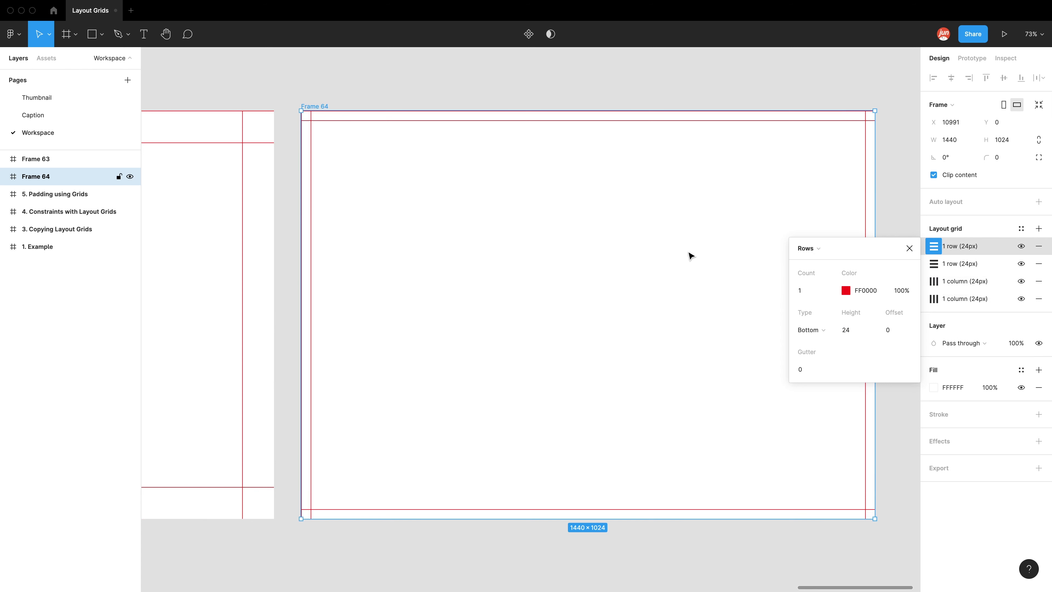
click(1020, 229)
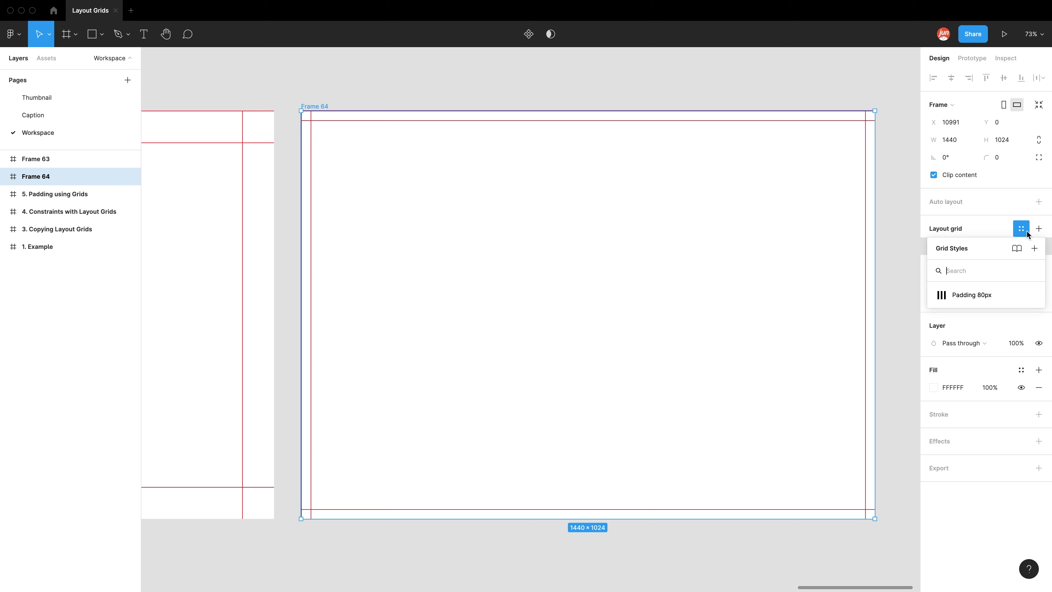
Create a new grid style named 'Padding 24px' from Frame 64's grids.
click(1034, 249)
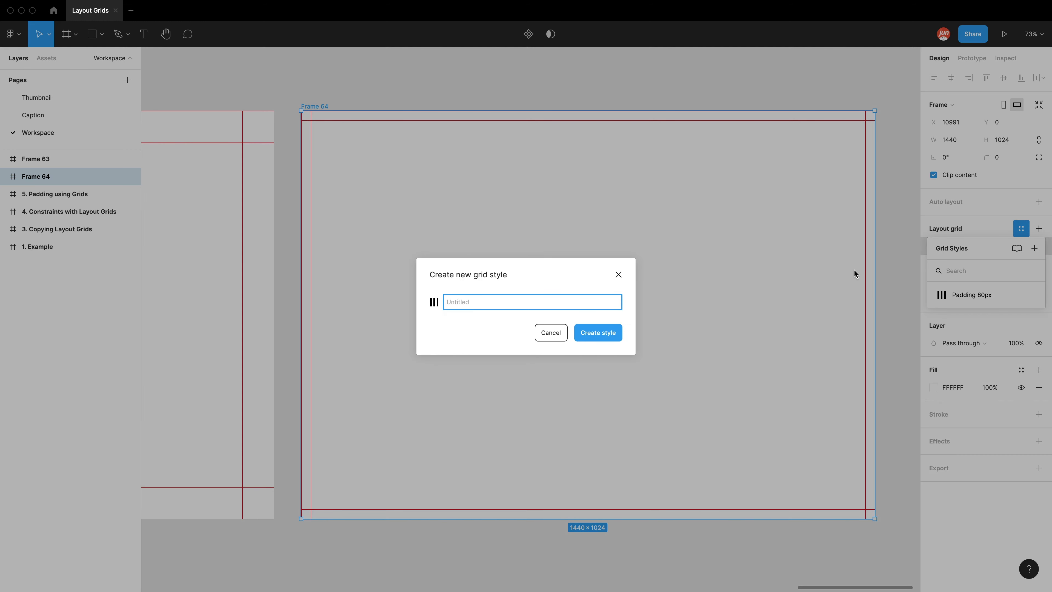
text(Padding 24px)
click(608, 333)
click(621, 80)
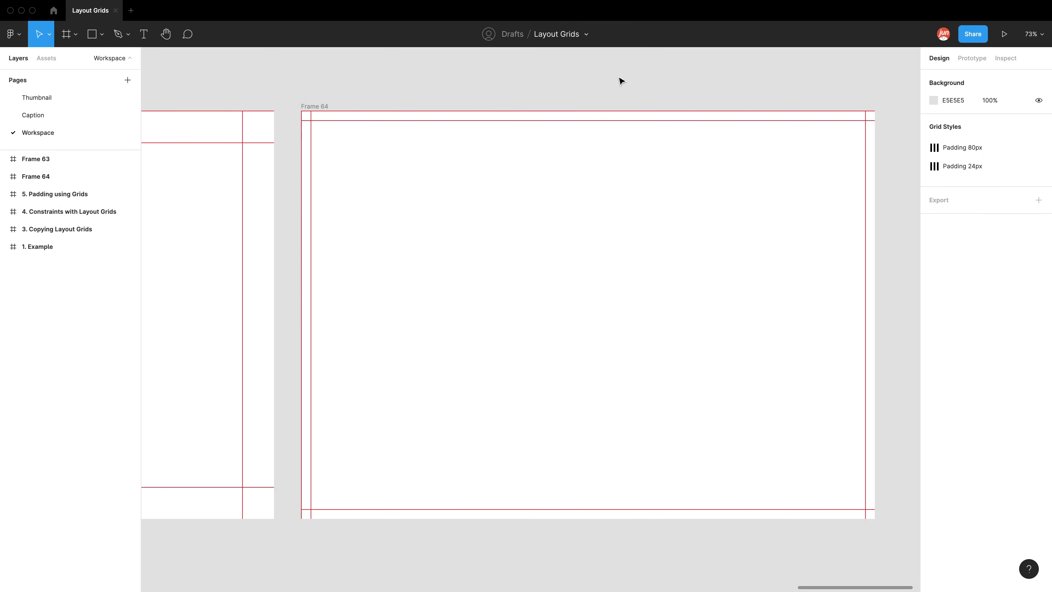
scroll(621, 79, down, 5)
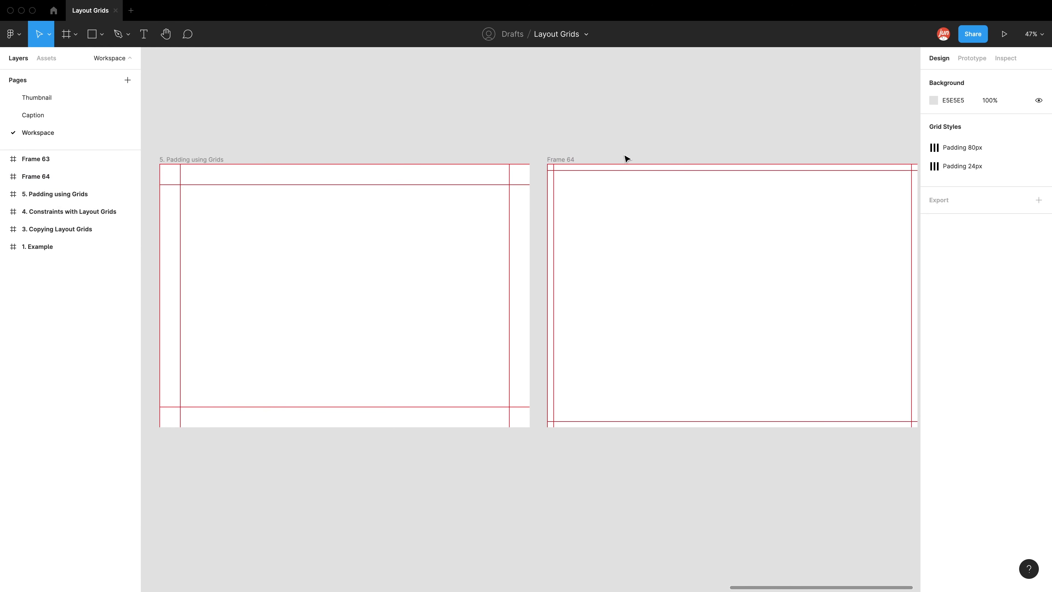
scroll(626, 159, down, 1)
Resize Frame 64 to 195×322.
click(557, 147)
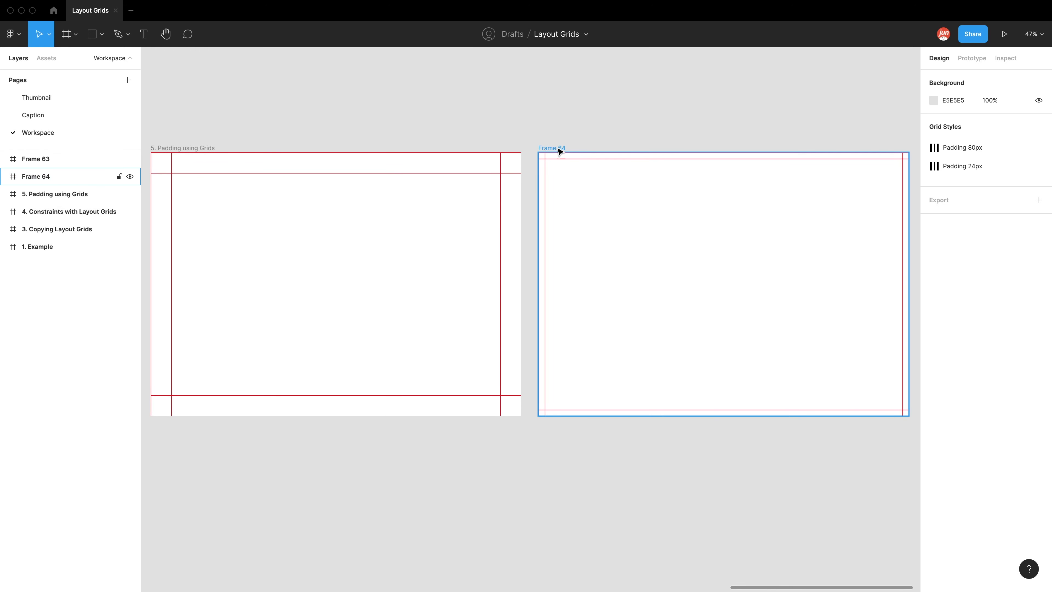
click(558, 149)
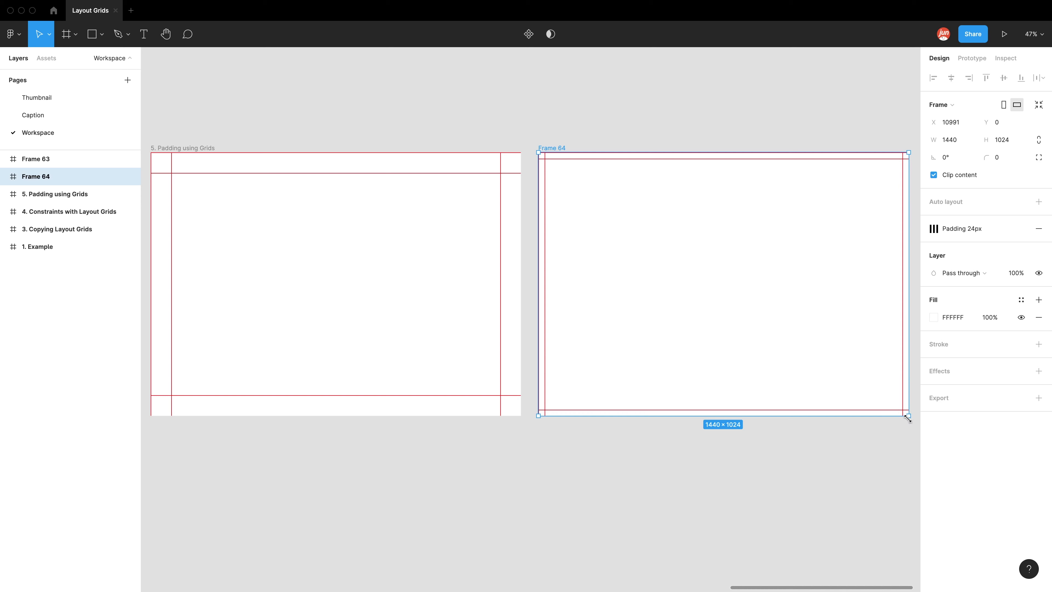
drag(908, 418, 588, 235)
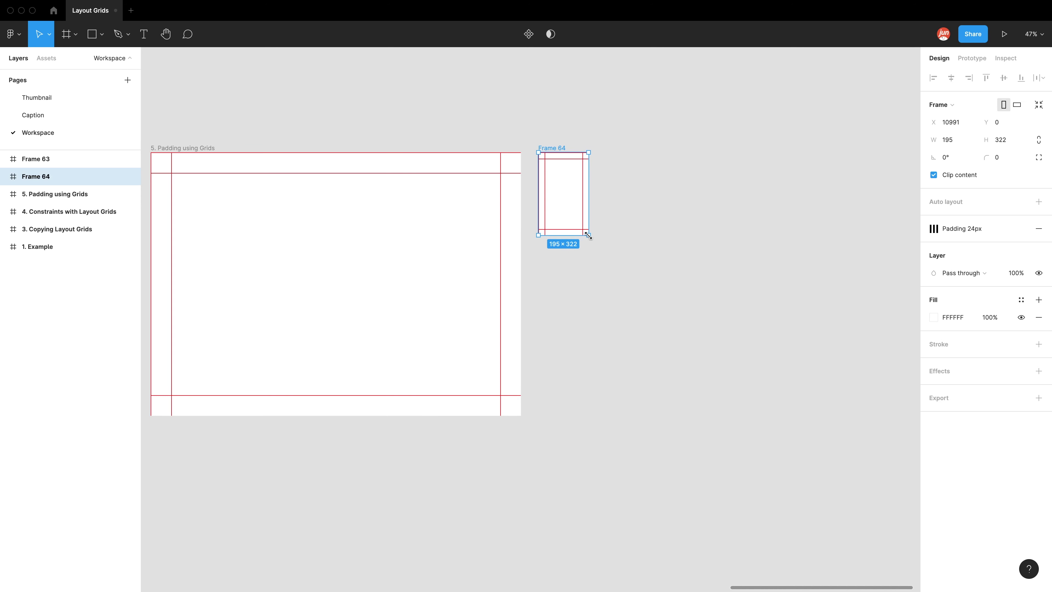
Move Frame 64 inside the '5. Padding using Grids' frame.
scroll(693, 237, left, 3)
scroll(629, 211, up, 5)
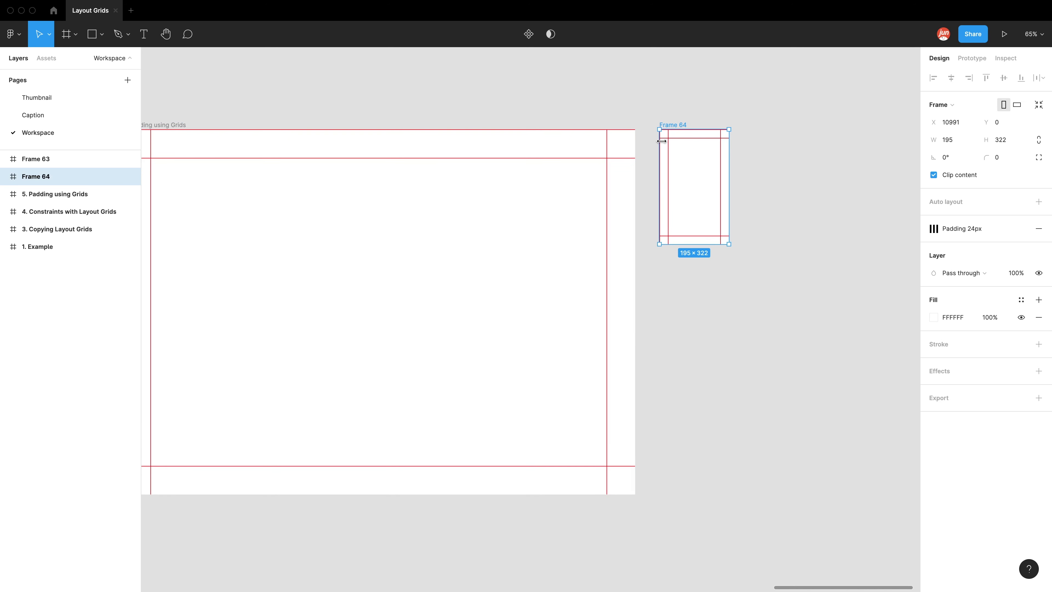
scroll(696, 133, left, 2)
drag(723, 124, 345, 204)
scroll(327, 253, up, 2)
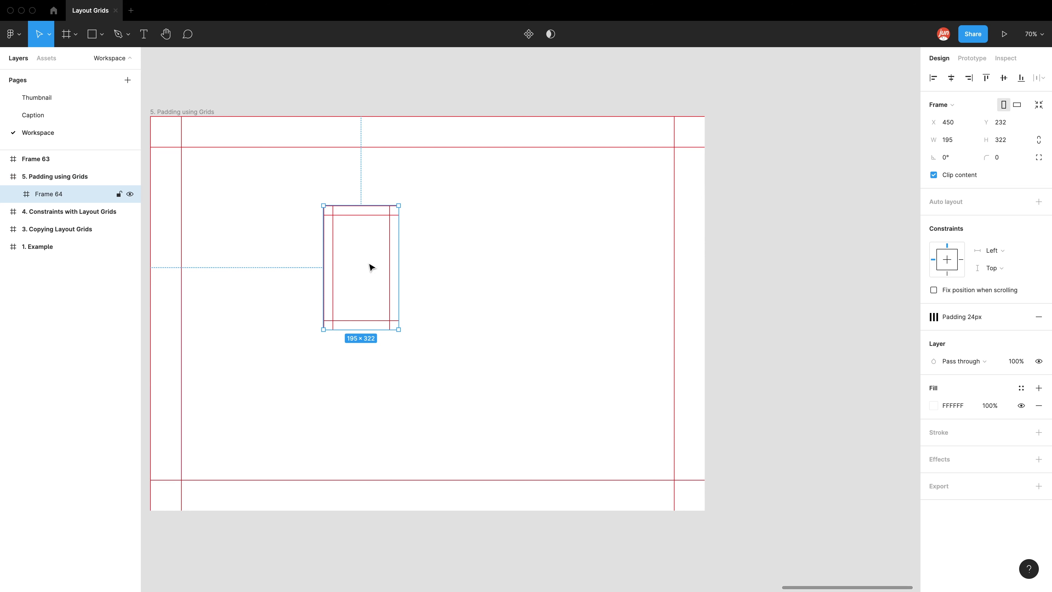
scroll(370, 267, up, 2)
Hide and reshow the layout grids on the nested Frame 64 to compare.
click(430, 134)
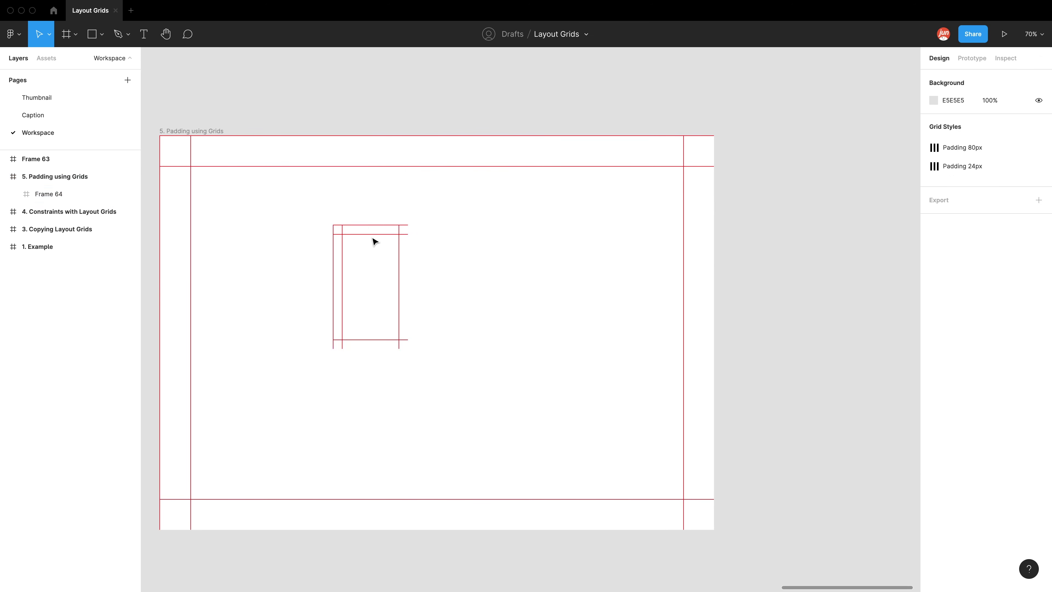
click(393, 254)
key(ctrl+g)
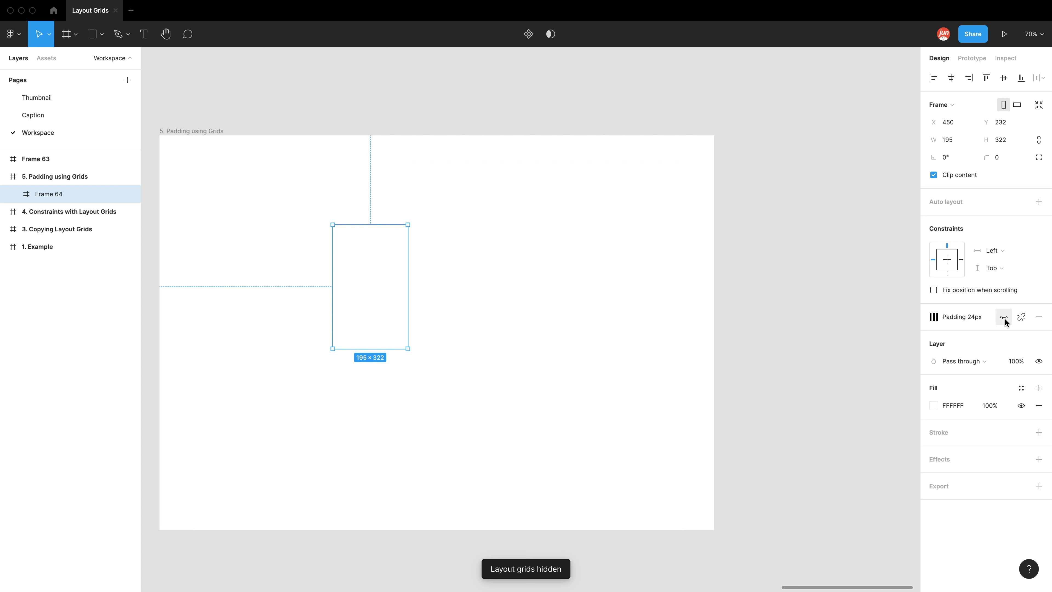
key(ctrl+g)
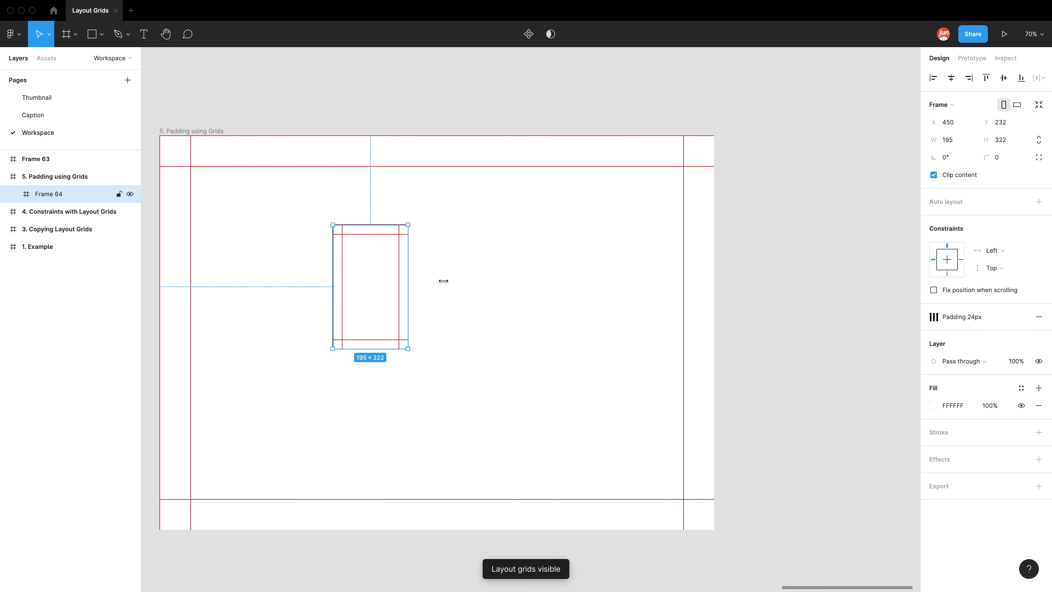
Toggle the layout grids again, then jump to the '1. Example' product page frame.
click(779, 270)
drag(780, 269, 806, 269)
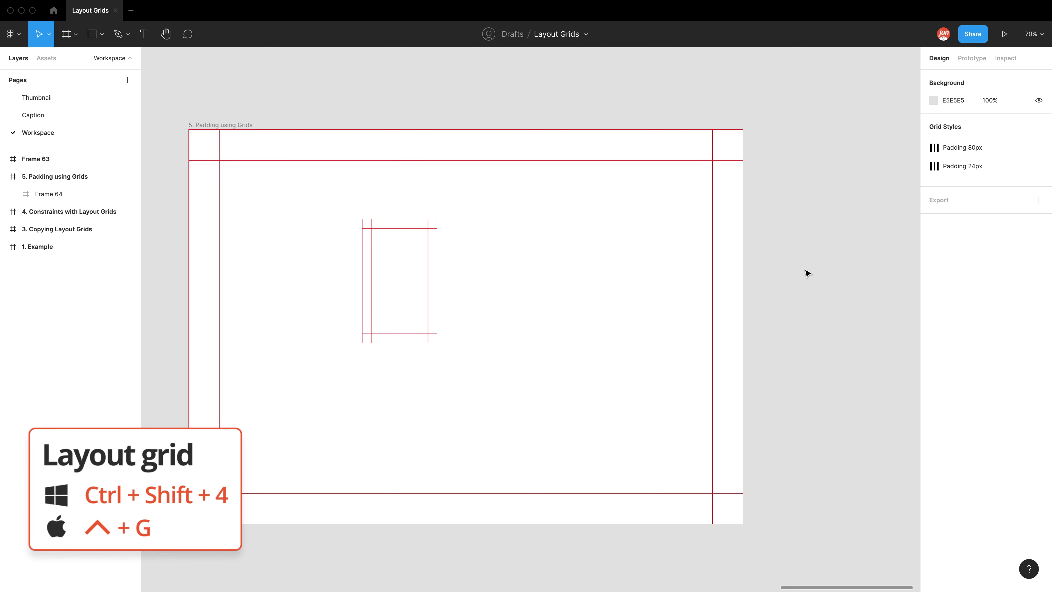
key(ctrl+g)
key(ctrl+g)
key(ctrl+g)
key(ctrl+g)
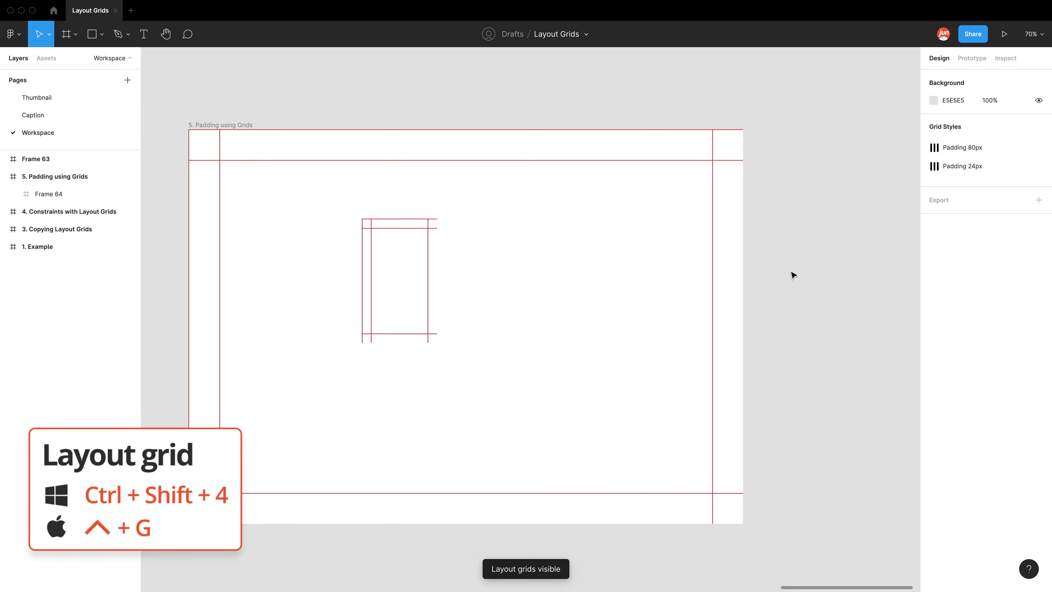
drag(771, 278, 789, 266)
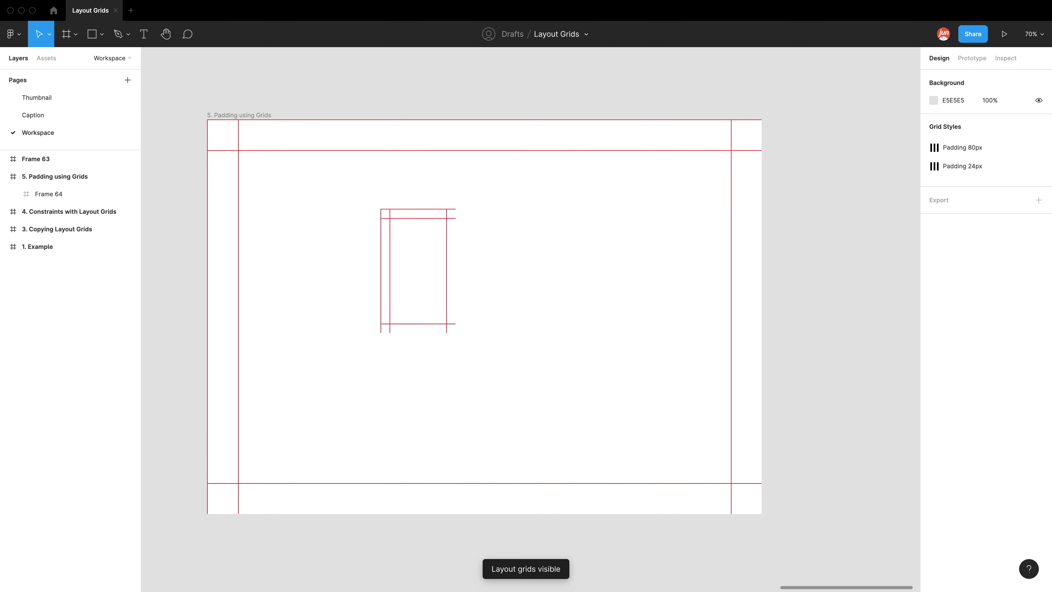
key(n)
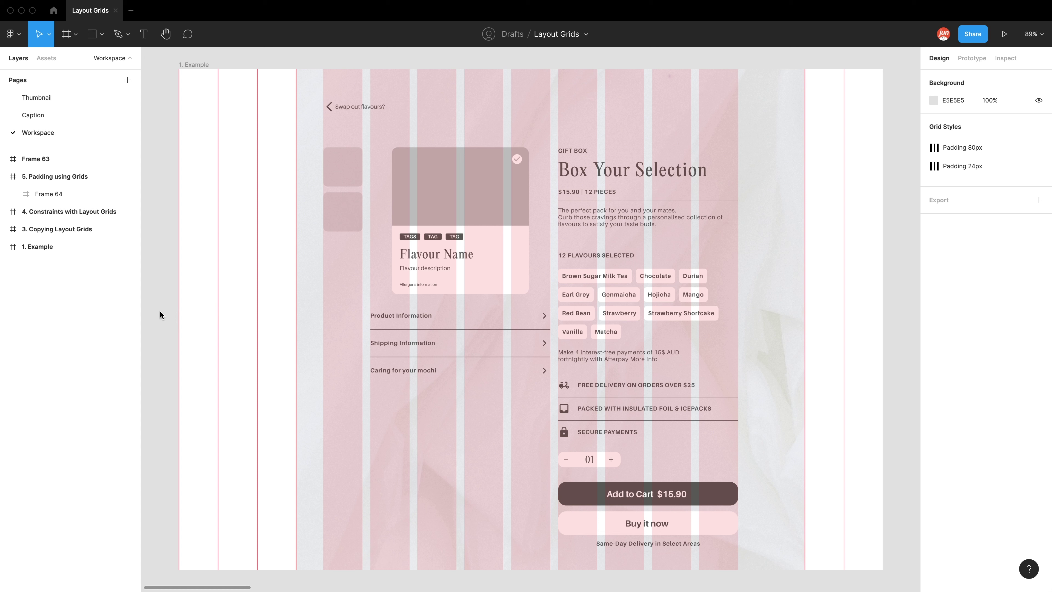